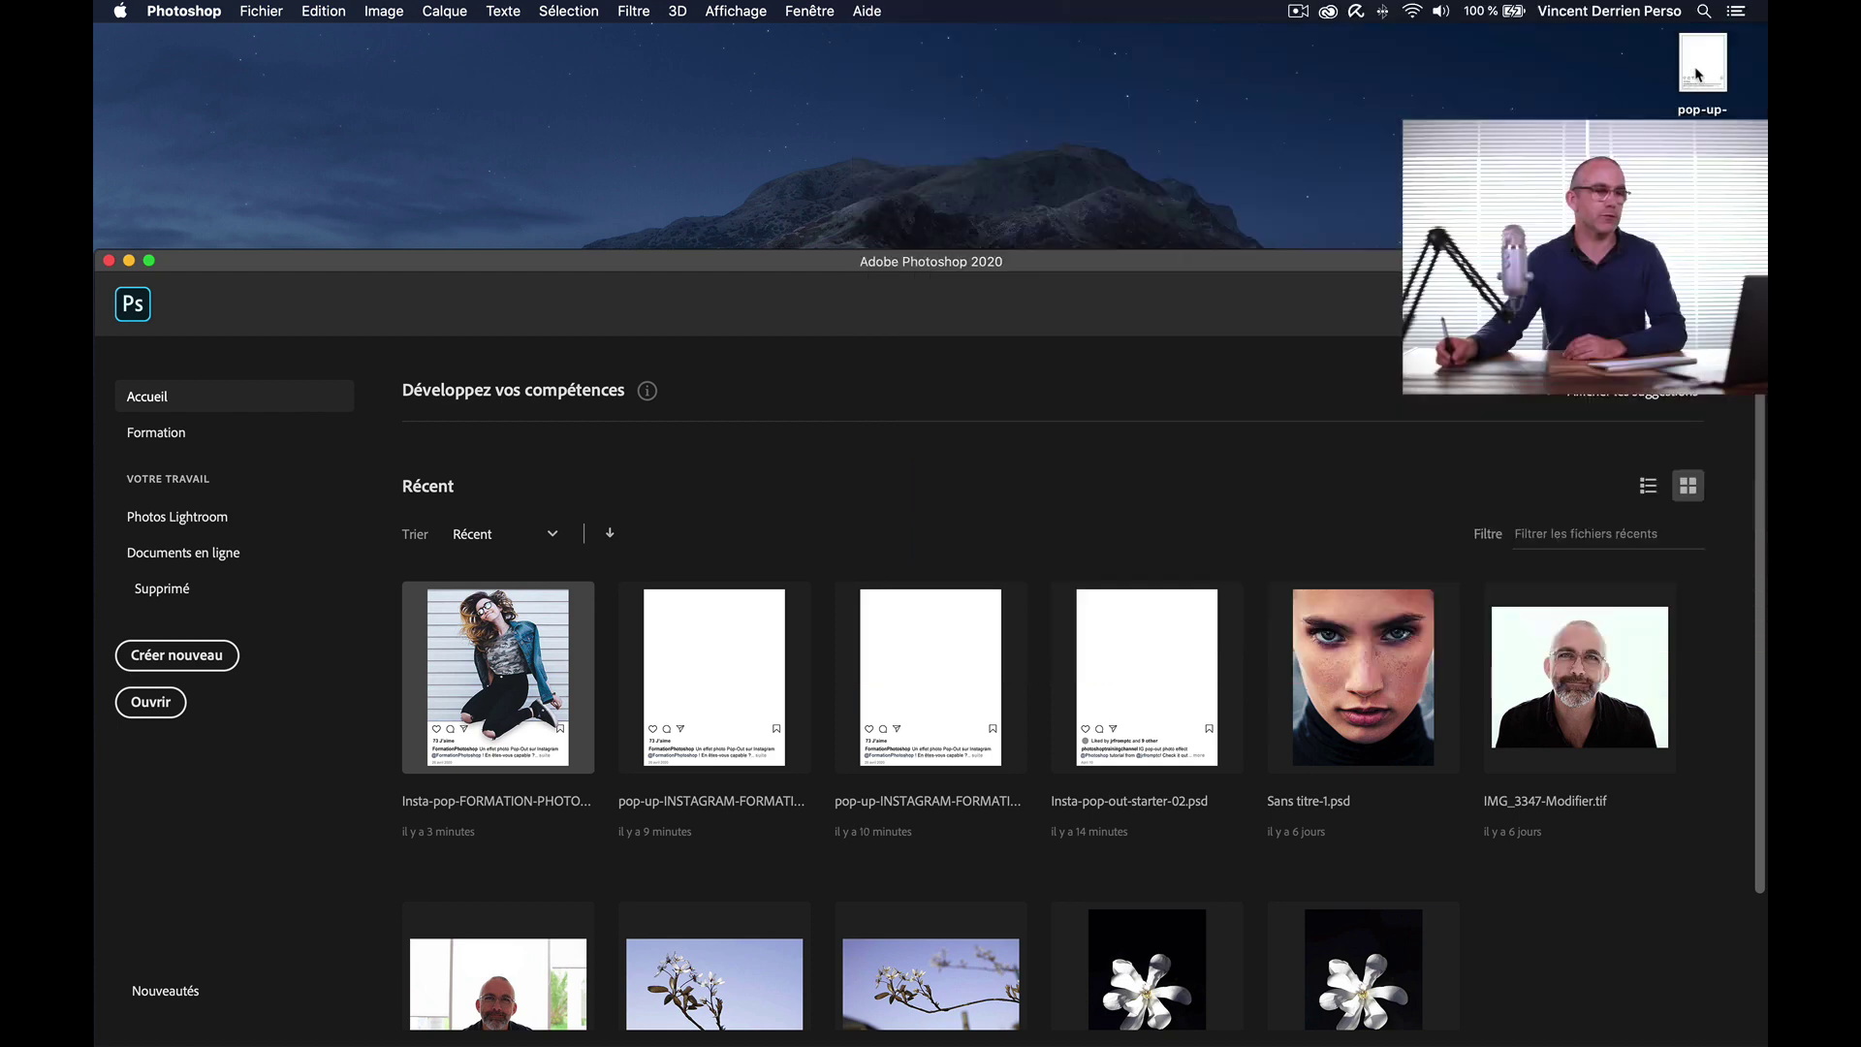
Step: Open the pop-up-INSTAGRAM-FORMATION-PHOTOSHOP template from the desktop and place the jumping-woman photo in it
double_click(1698, 74)
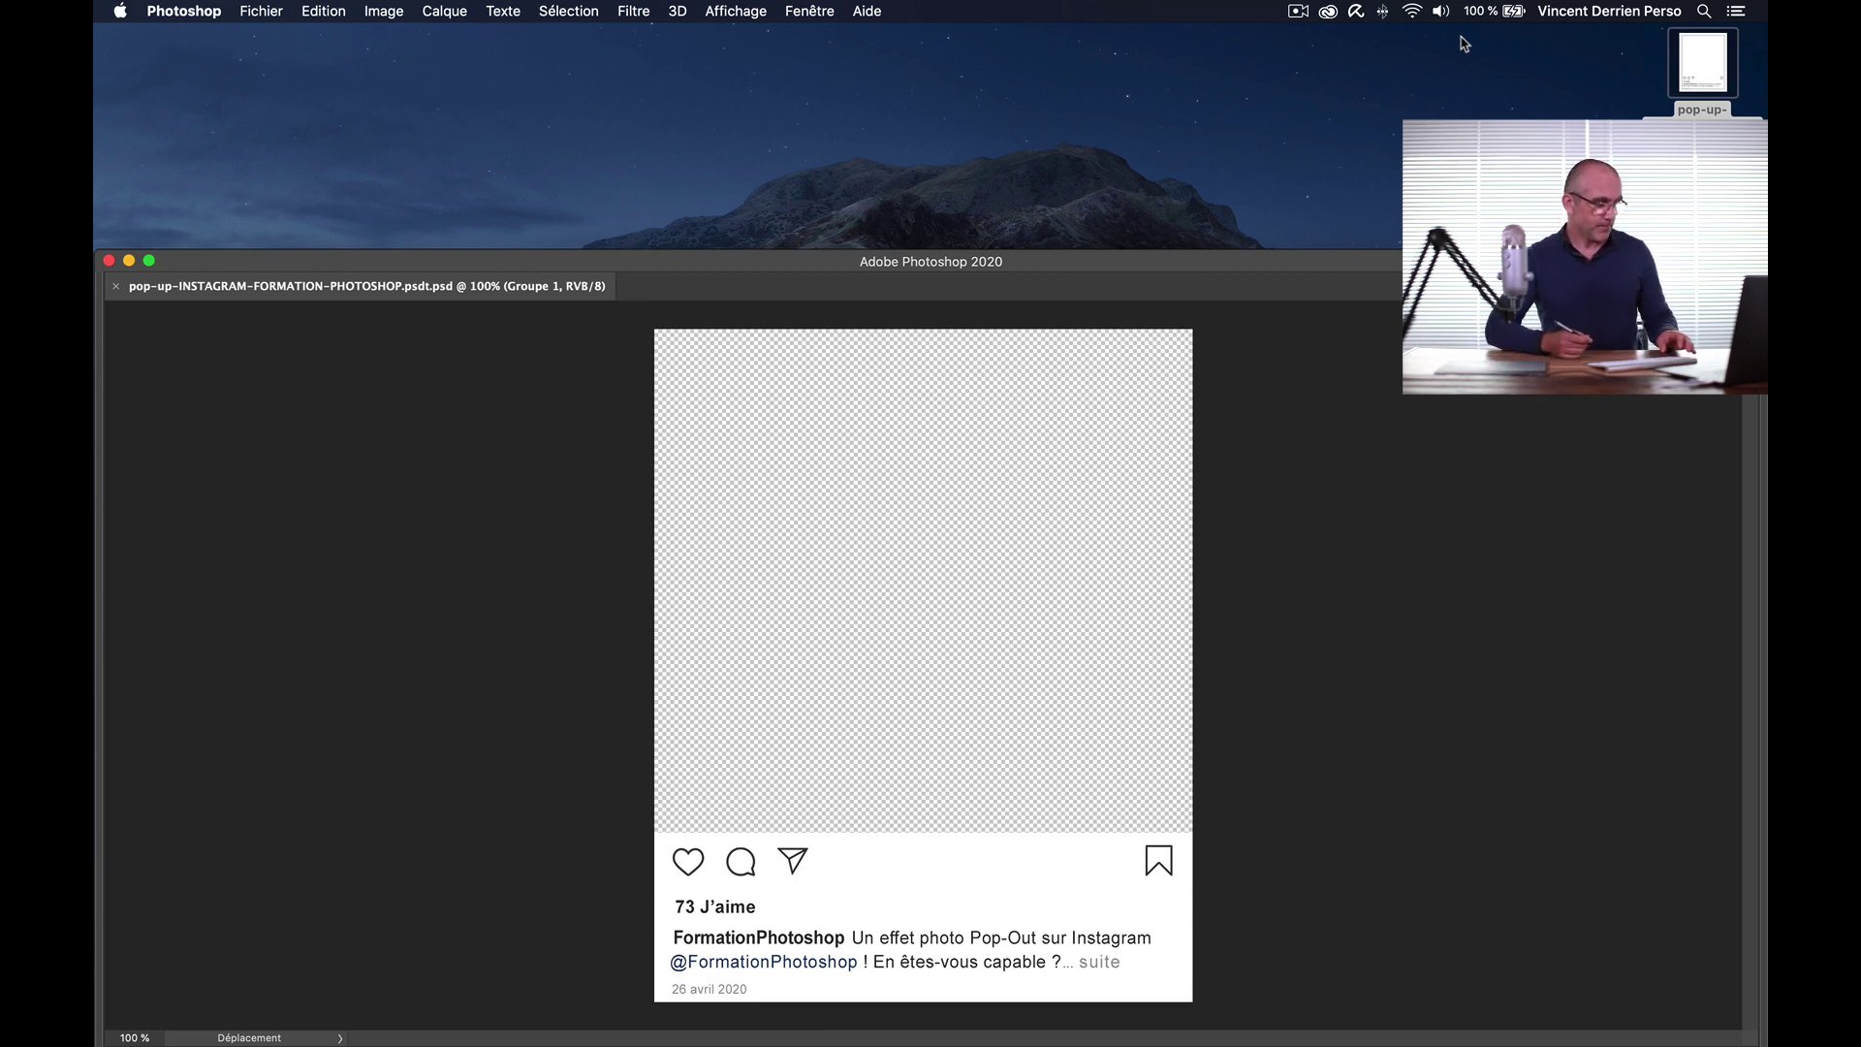
key("Tab")
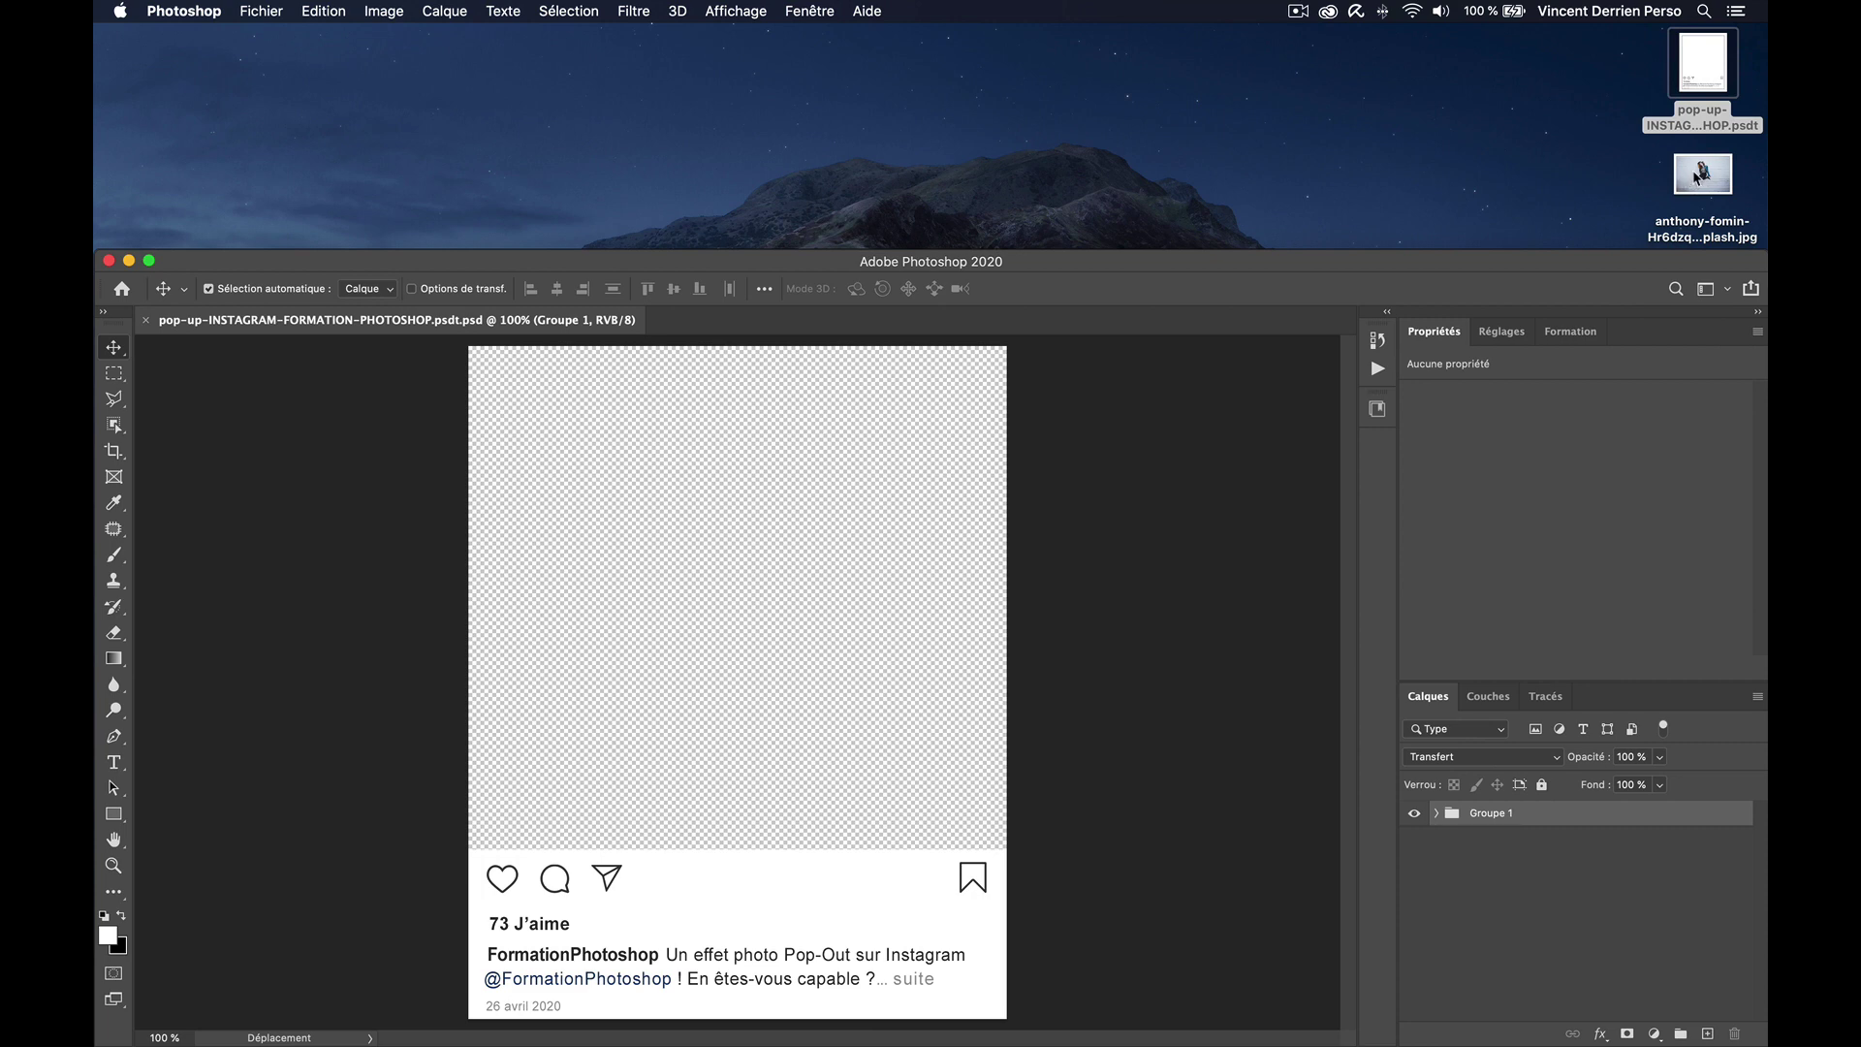
left_click_drag(1696, 181, 665, 579)
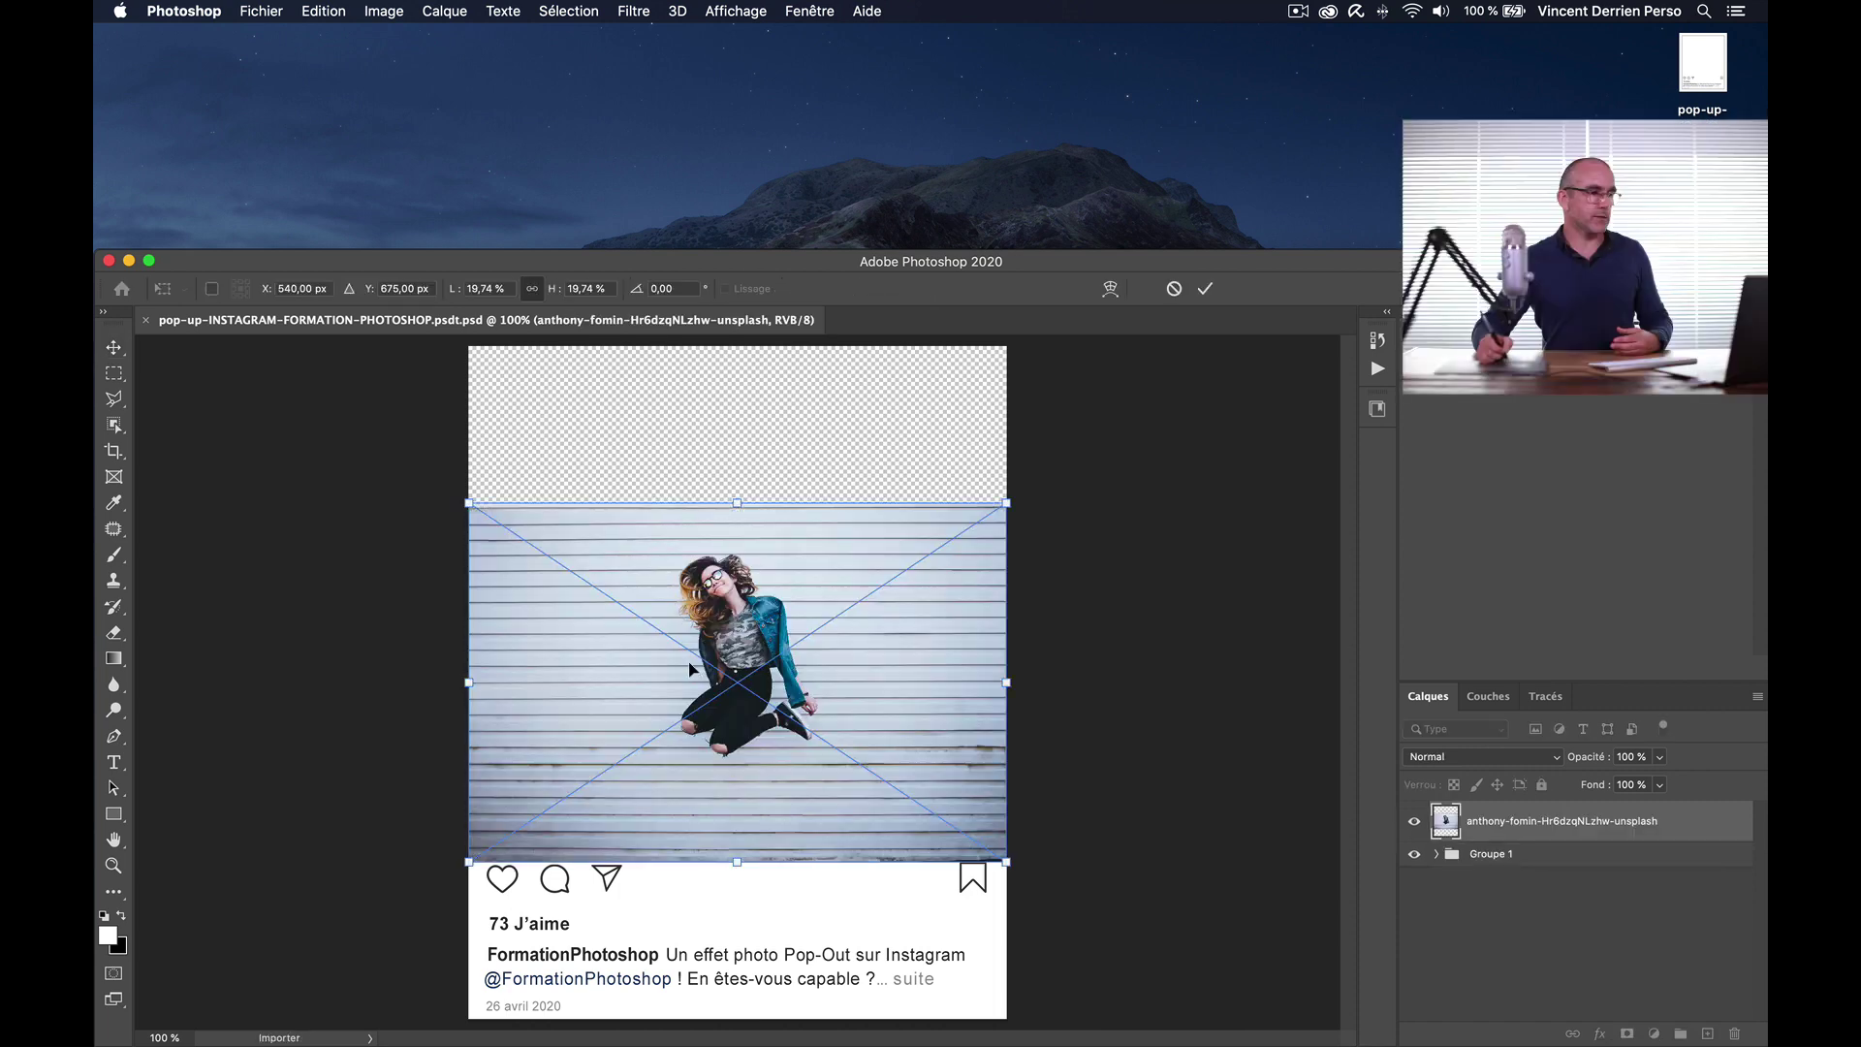
Step: Maximize the document window and enlarge the placed photo to about 42.3 %, covering the whole canvas with the woman near its centre
double_click(779, 258)
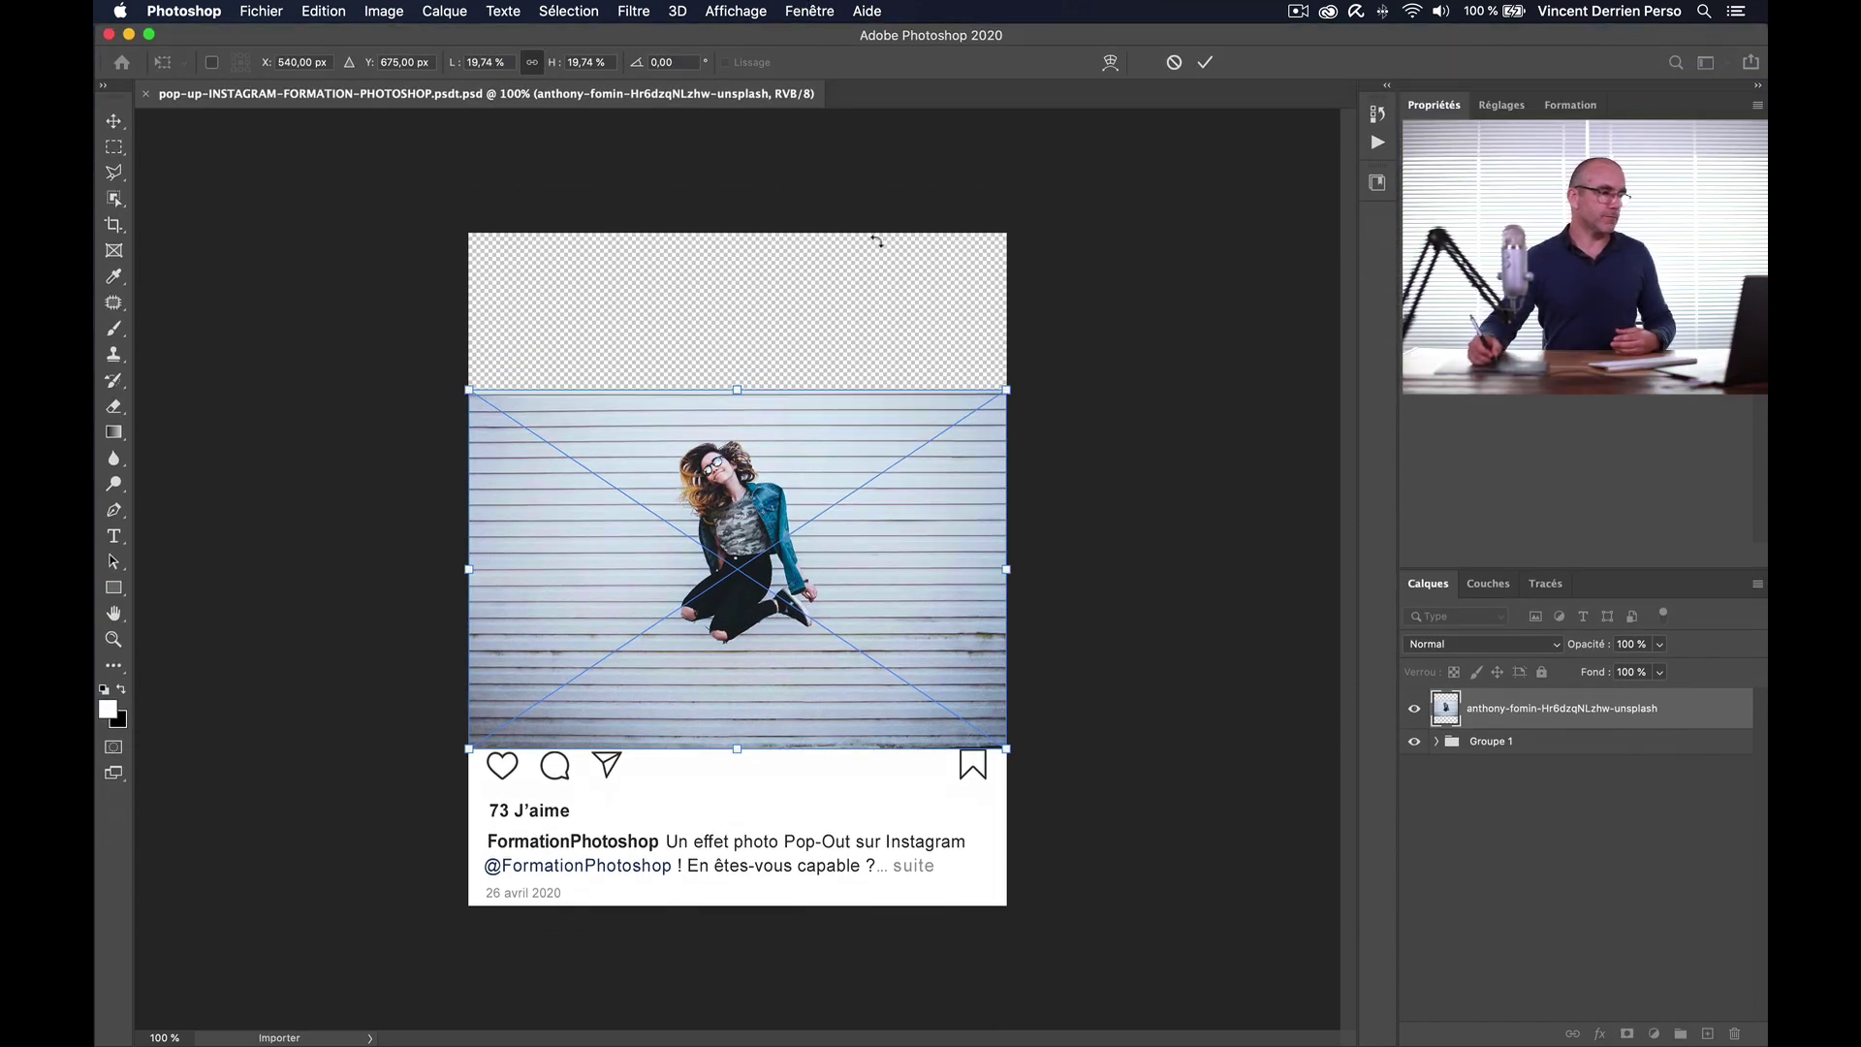
left_click_drag(1005, 392, 1284, 141)
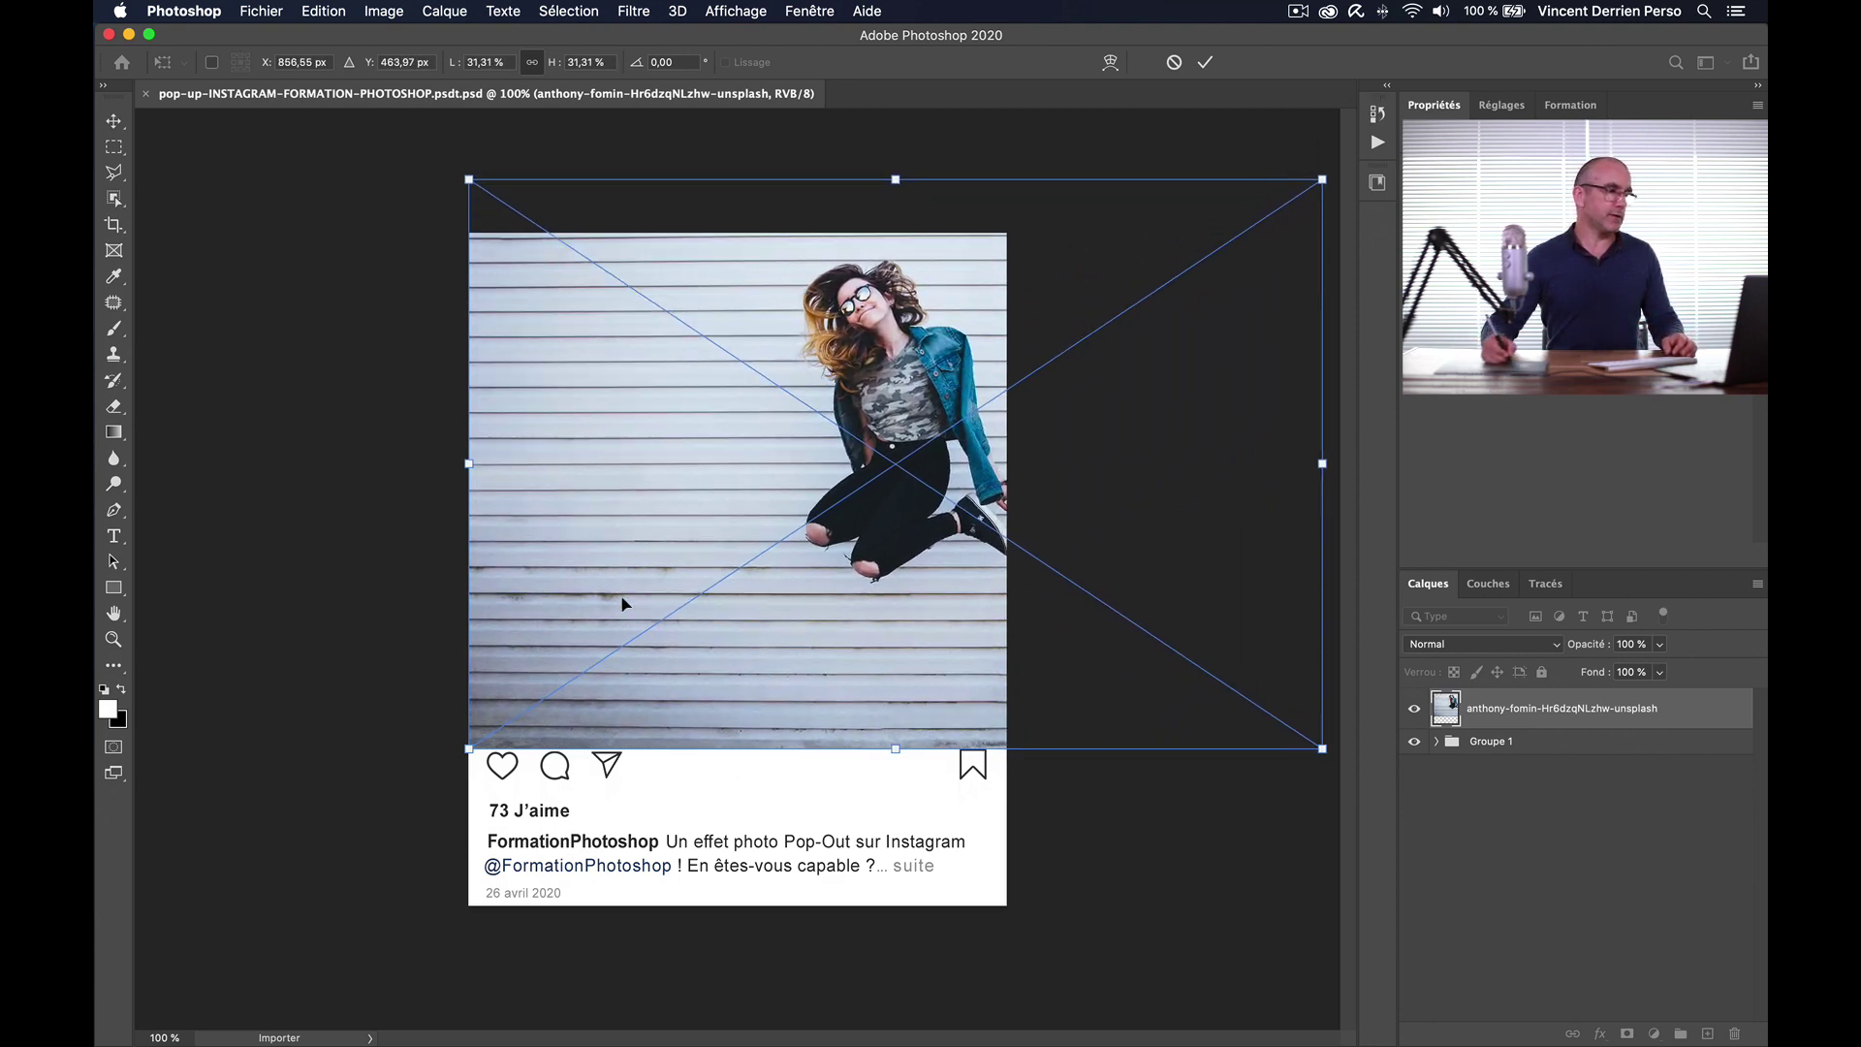
left_click_drag(471, 751, 182, 968)
key("Return")
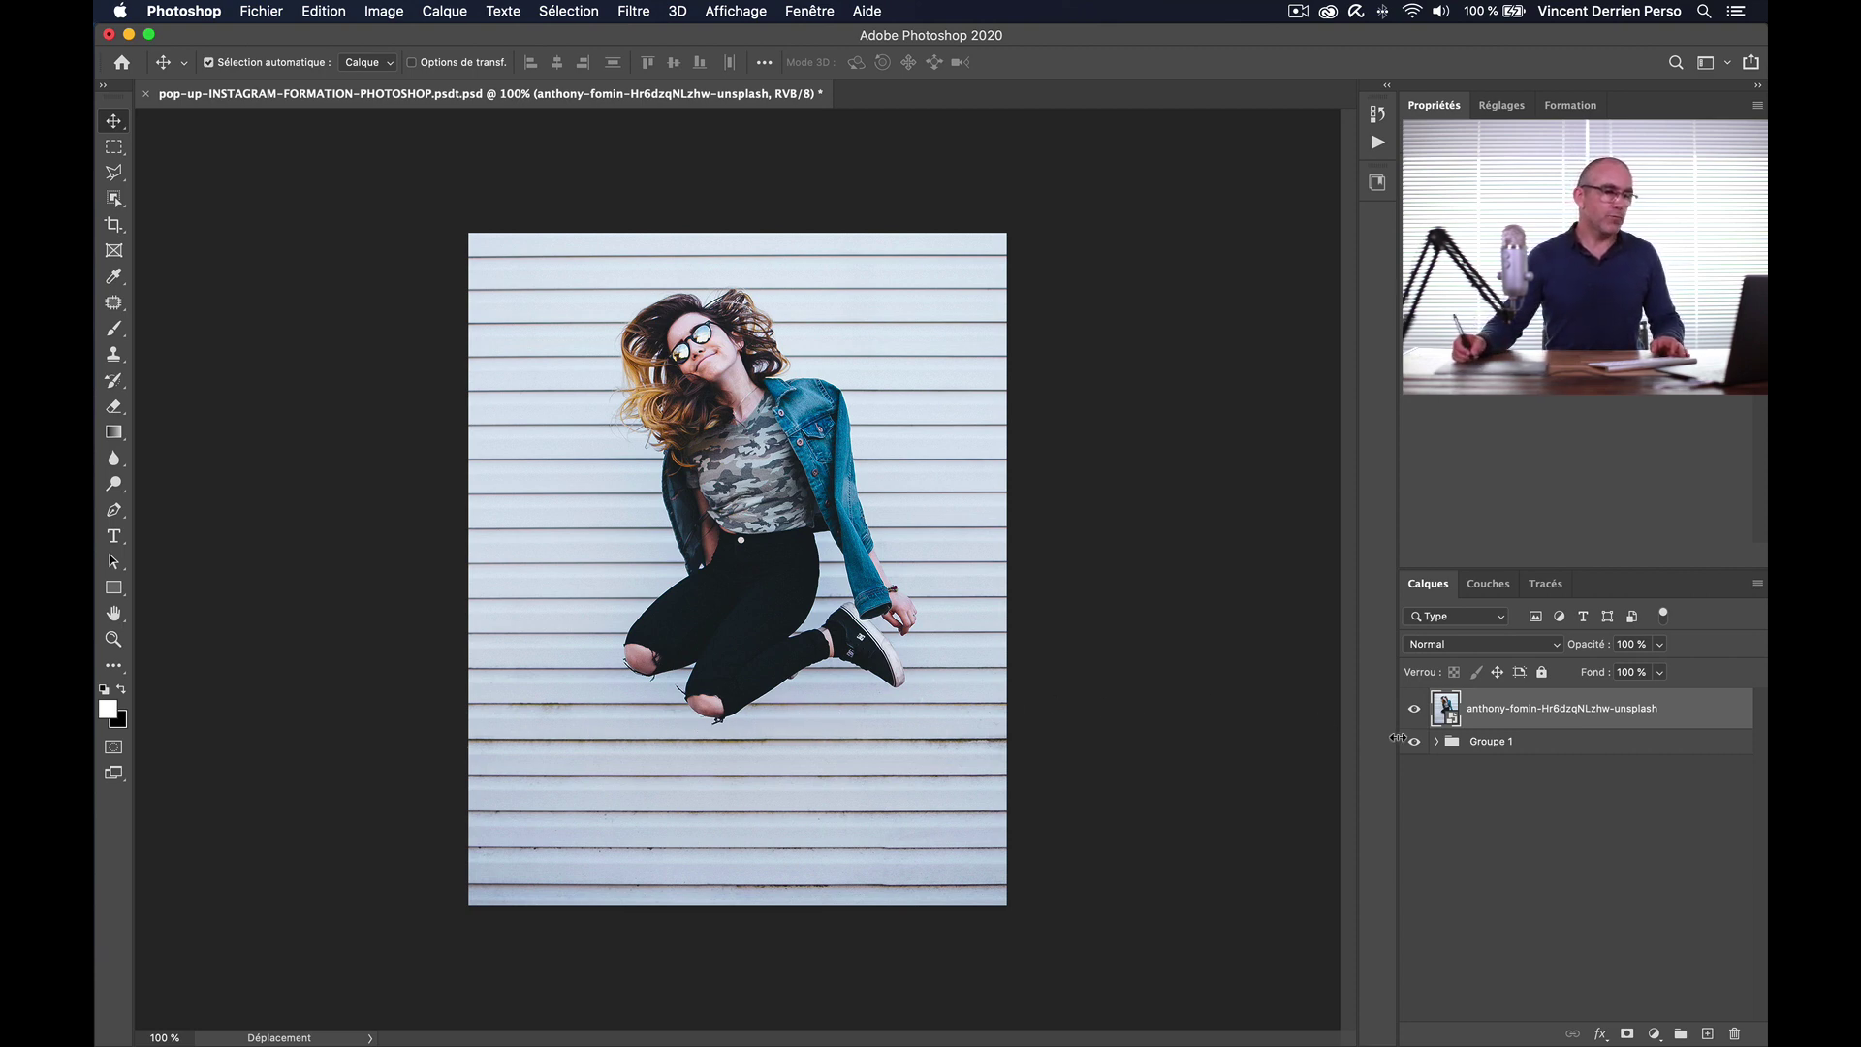
Step: With the photo temporarily hidden, show the rulers and place a horizontal guide along the upper edge of the white Instagram caption area
left_click(1415, 711)
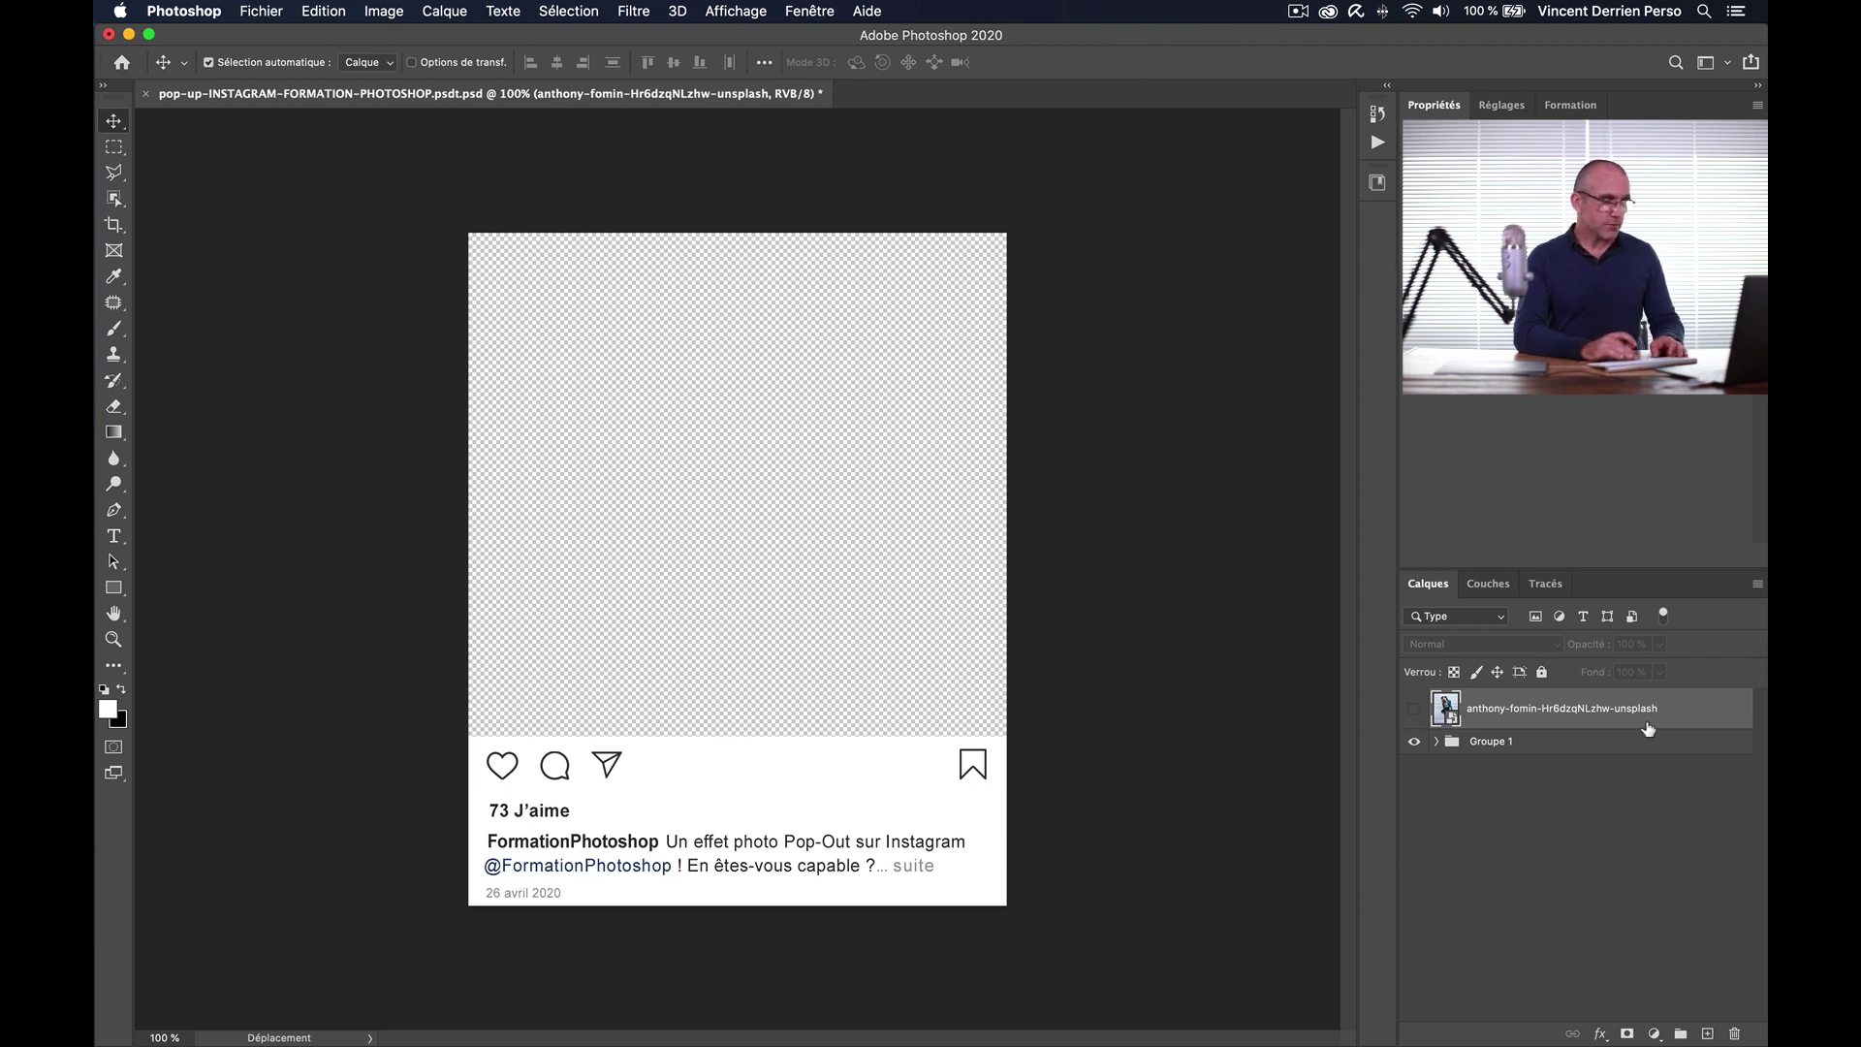
key("super+r")
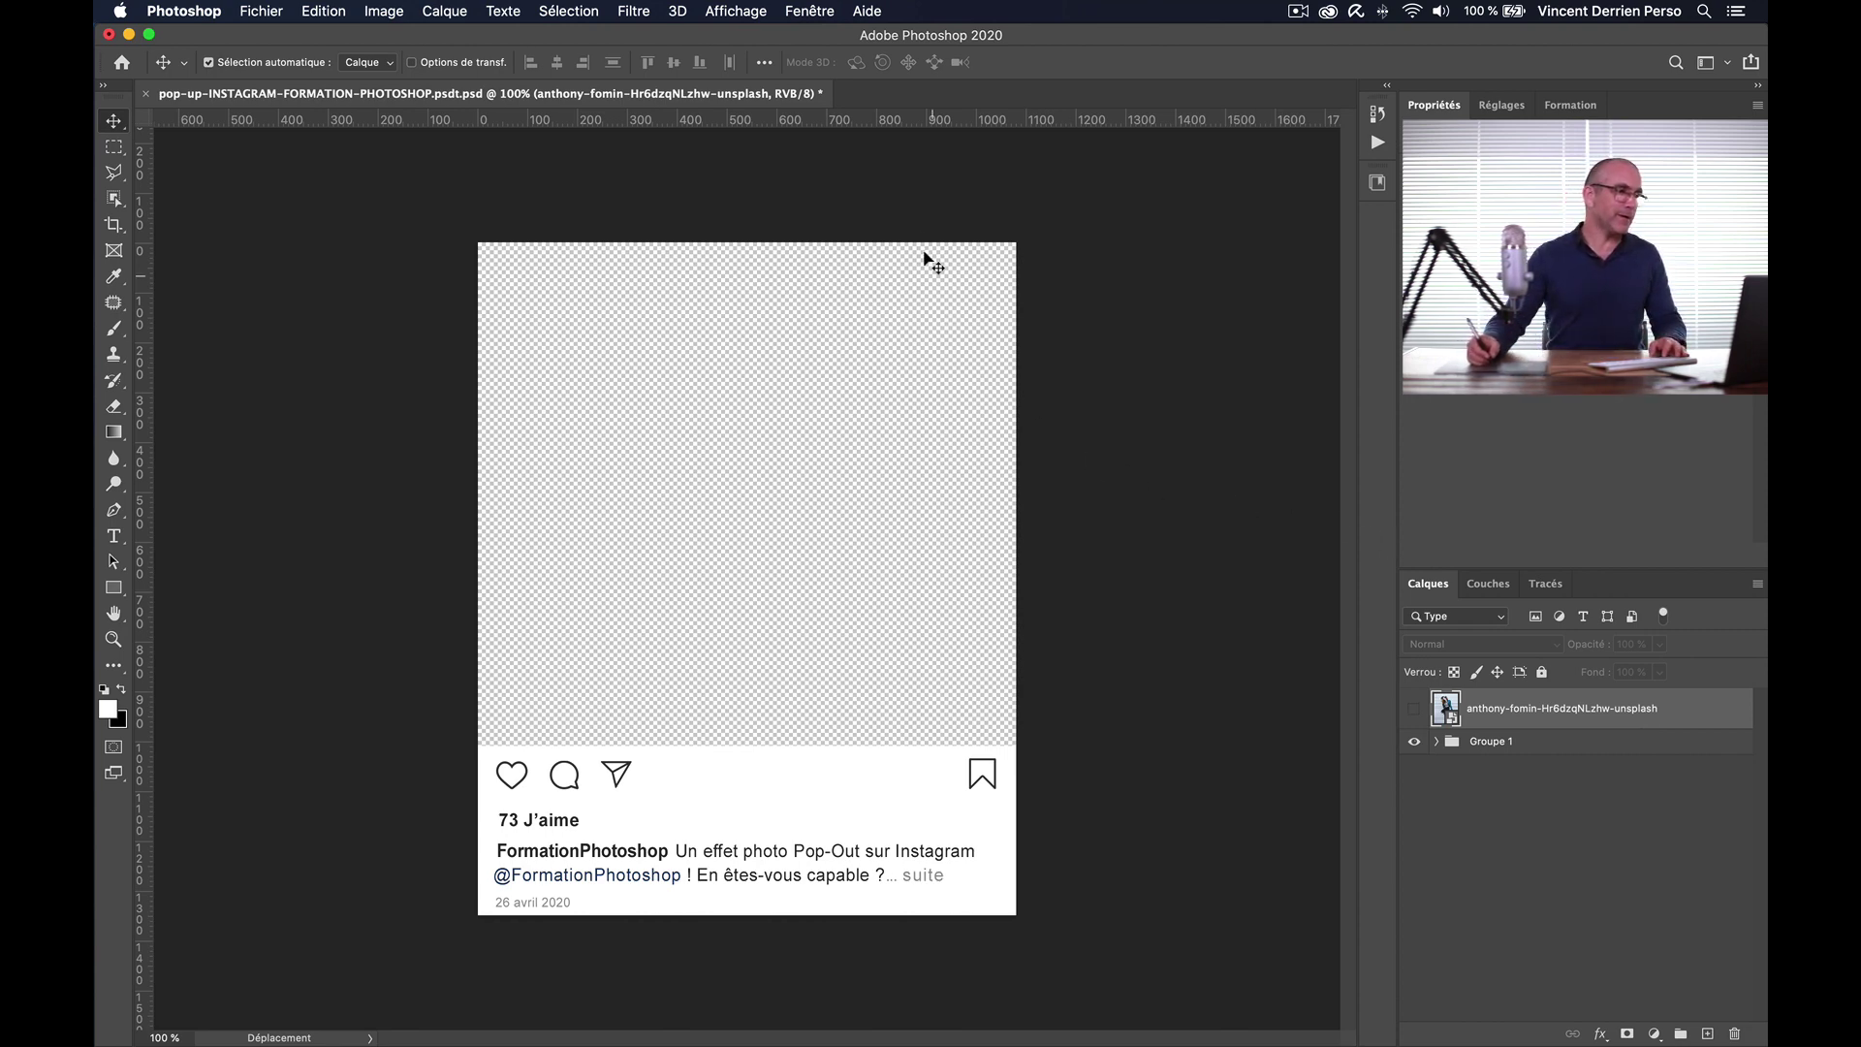
left_click_drag(904, 125, 922, 748)
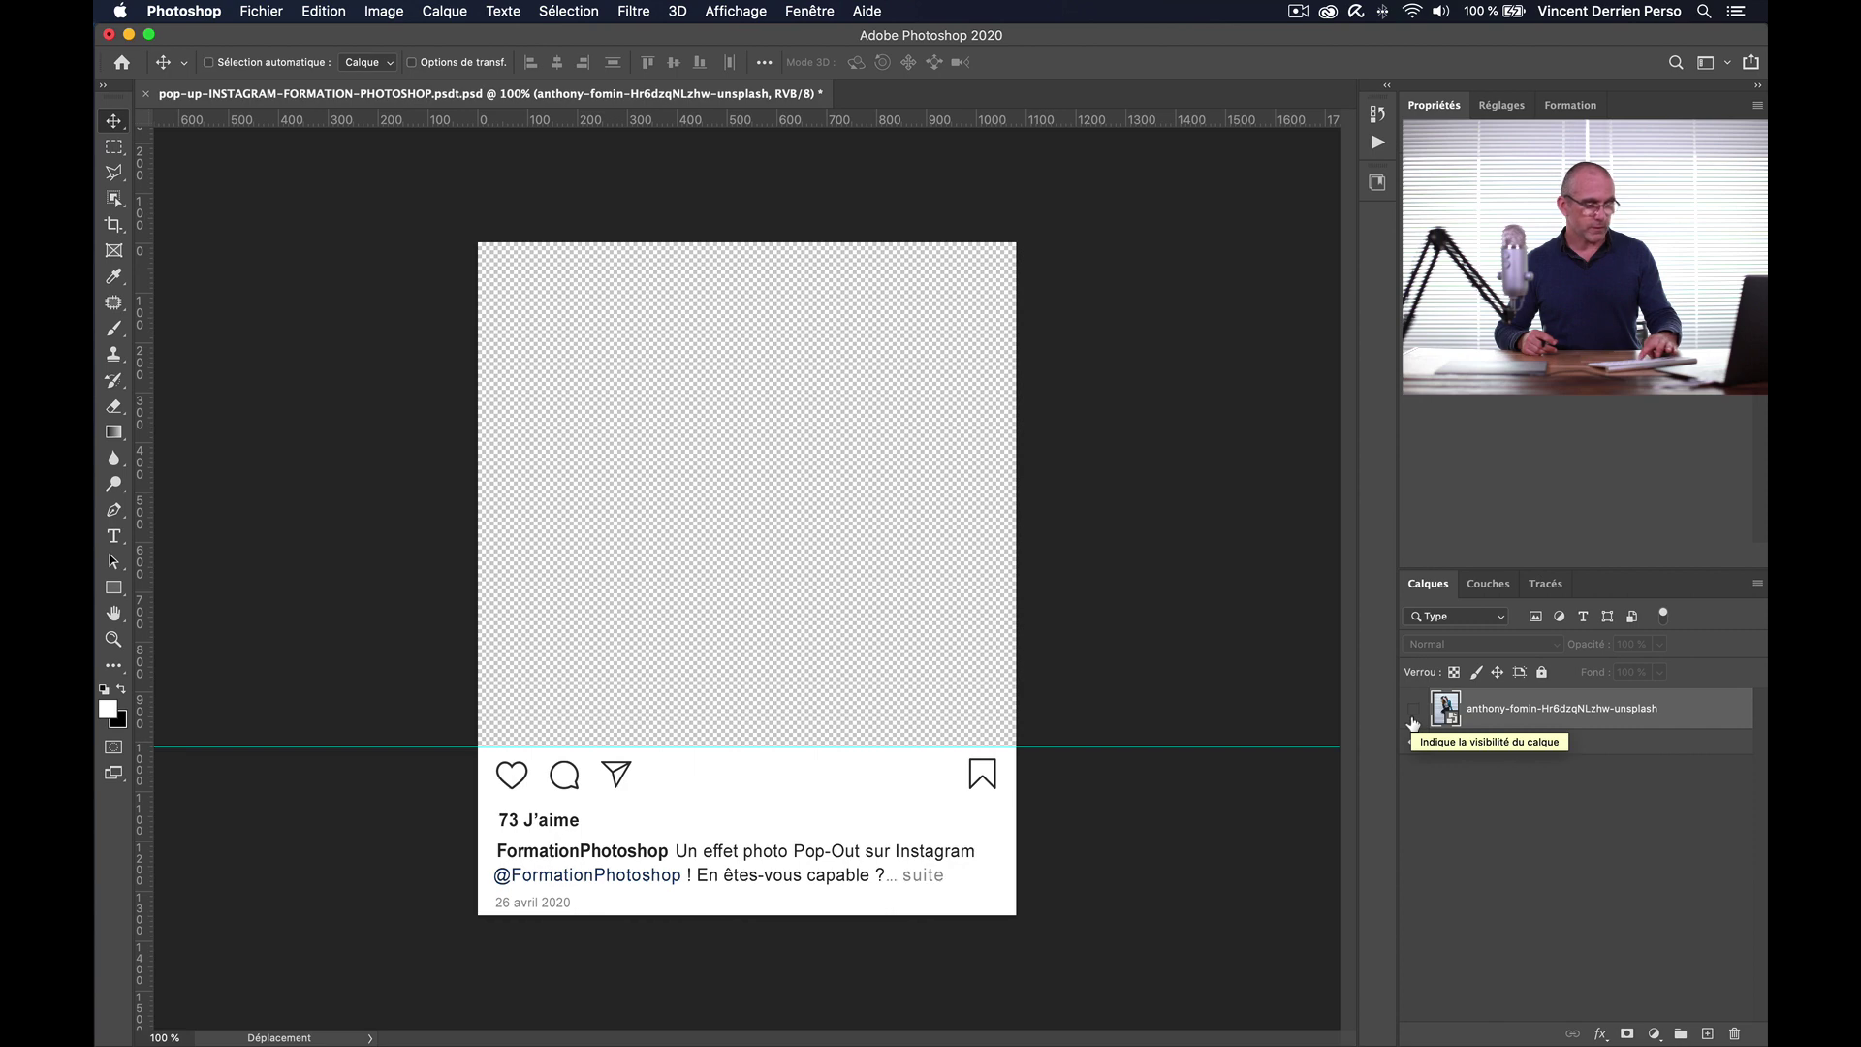
key("super+semicolon")
key("super+semicolon")
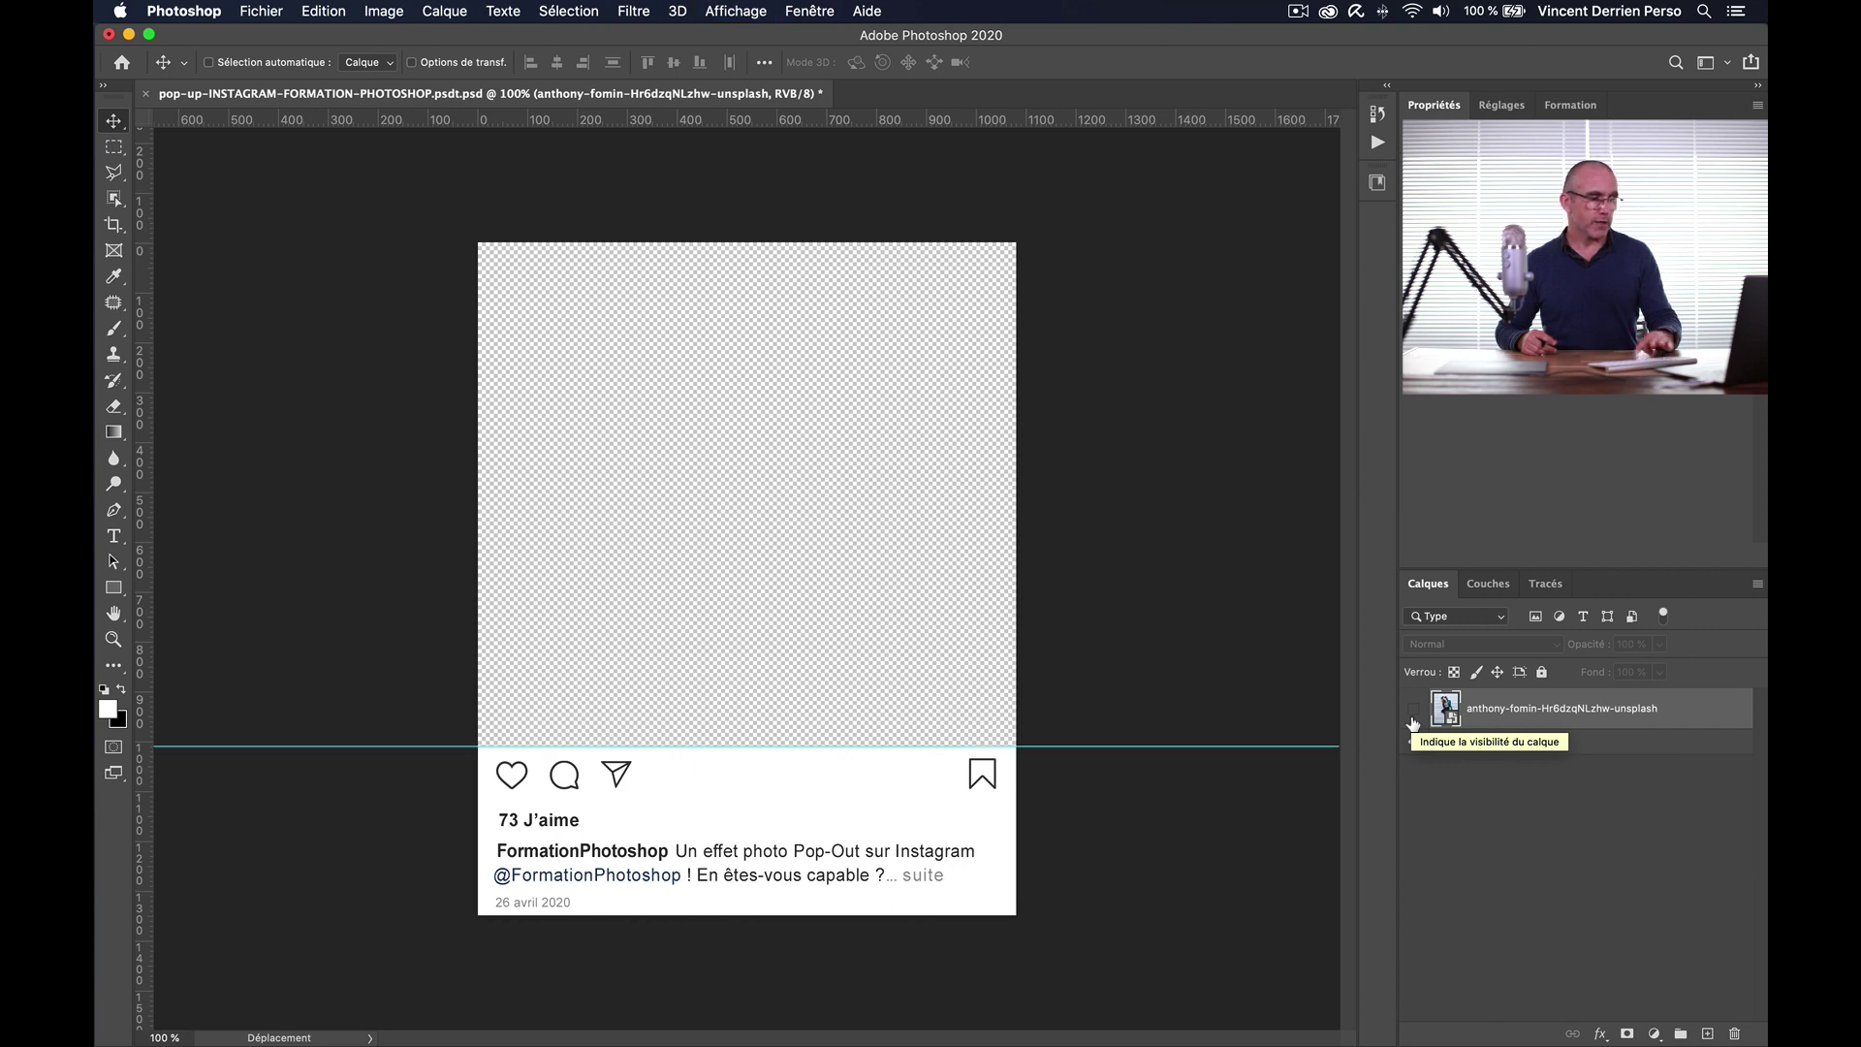
key("super+semicolon")
key("super+semicolon")
left_click(1412, 720)
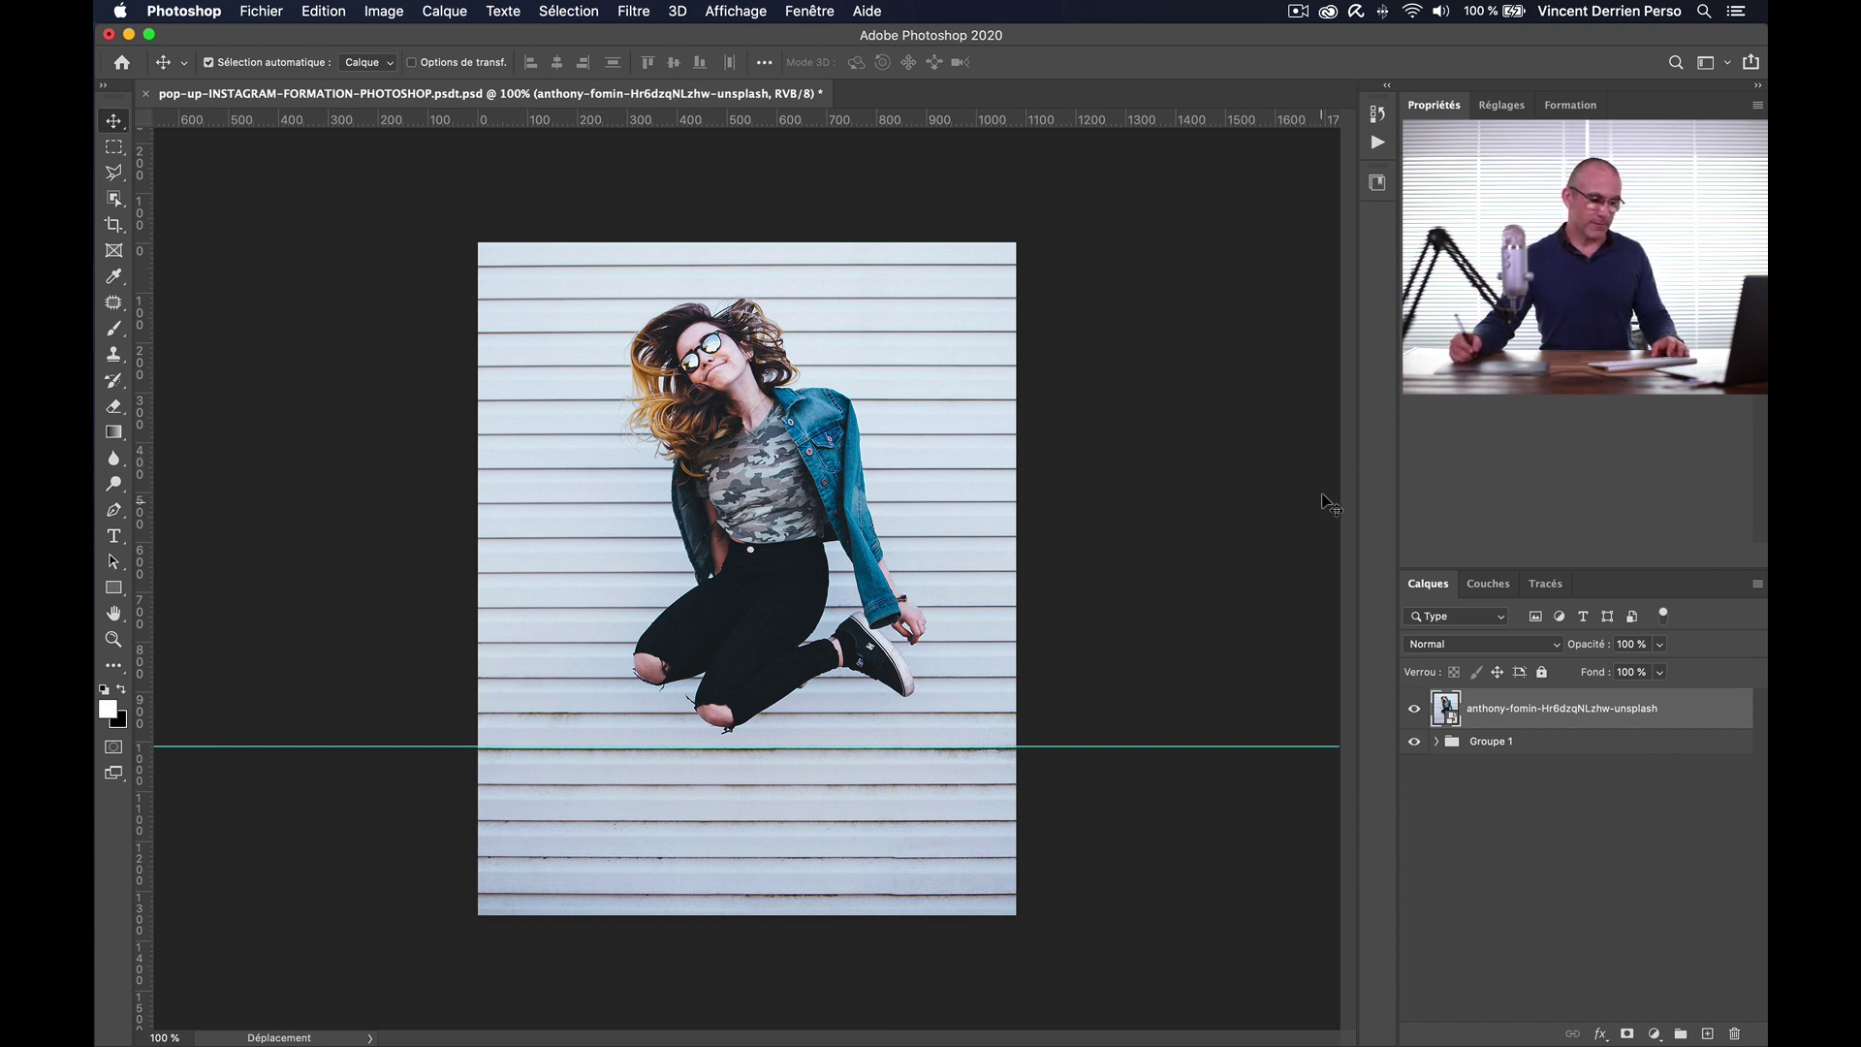
Step: Enlarge the photo to about 55.6 % and reposition it so the woman's knees and shoe extend below the guide
key("super+minus")
key("super+minus")
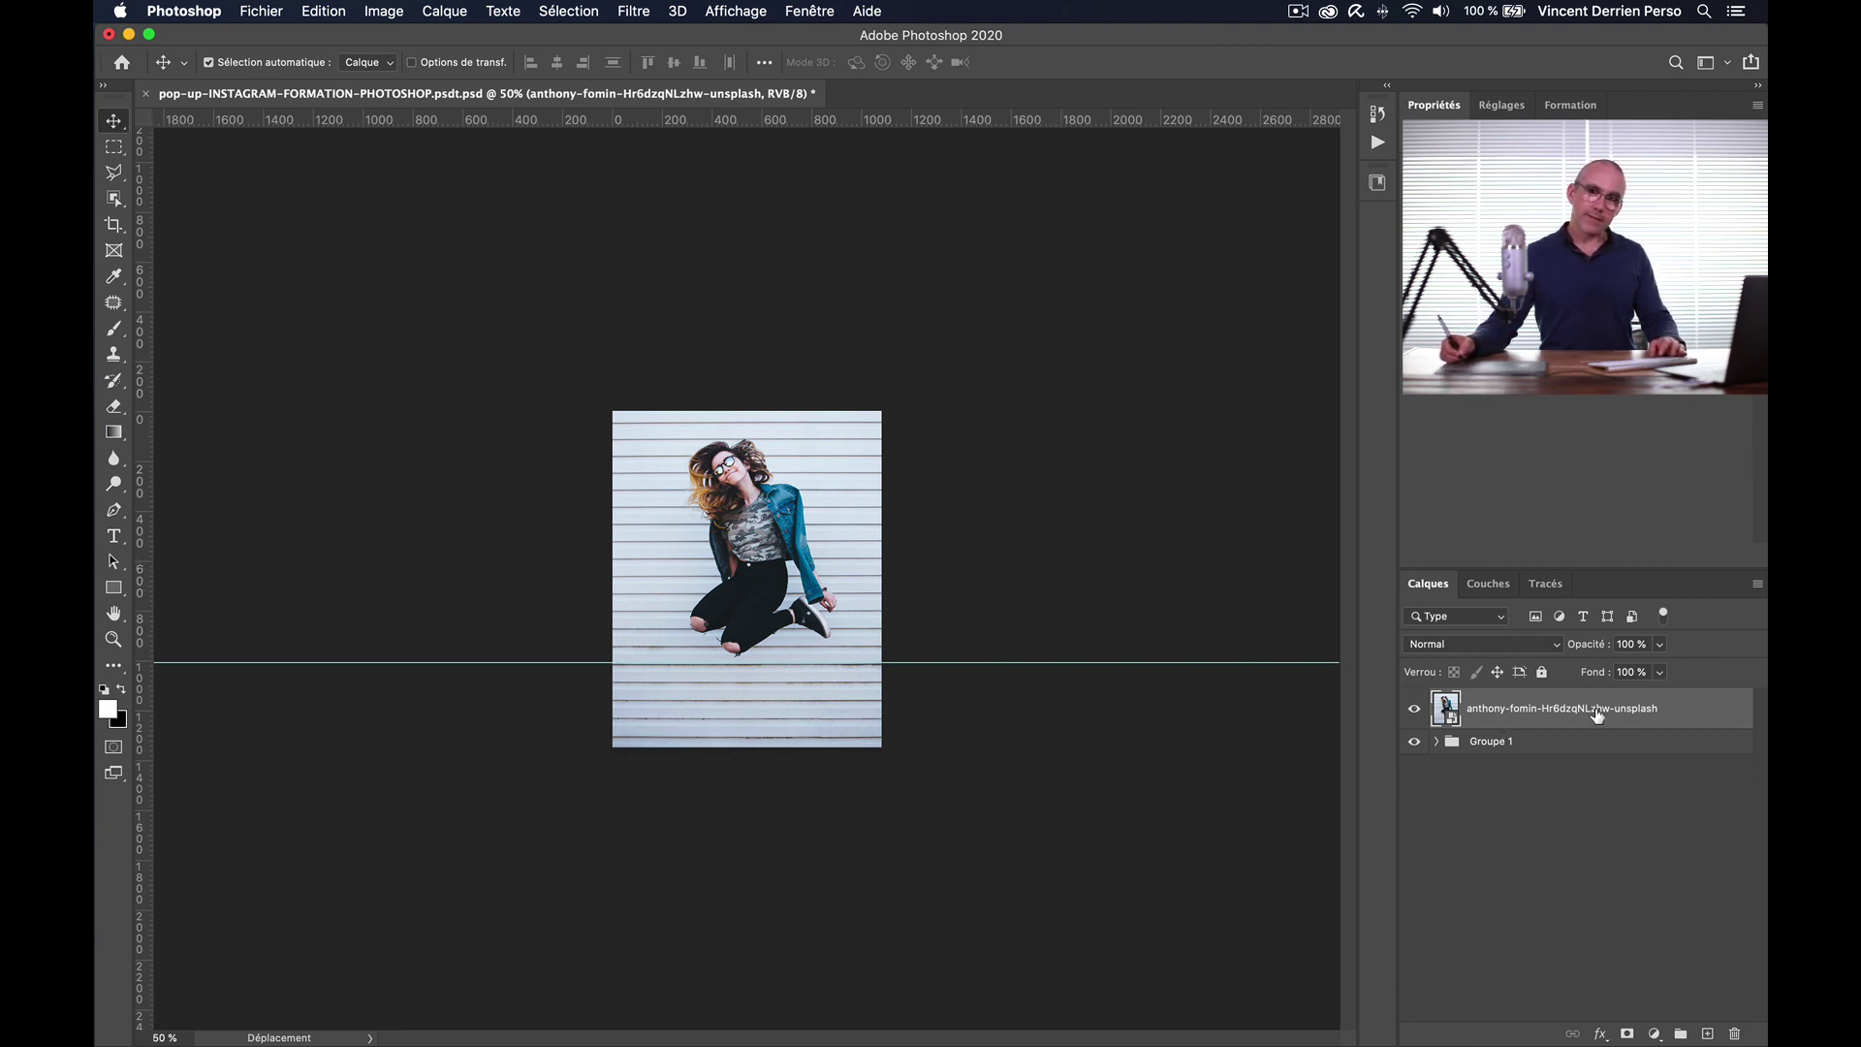
key("super+t")
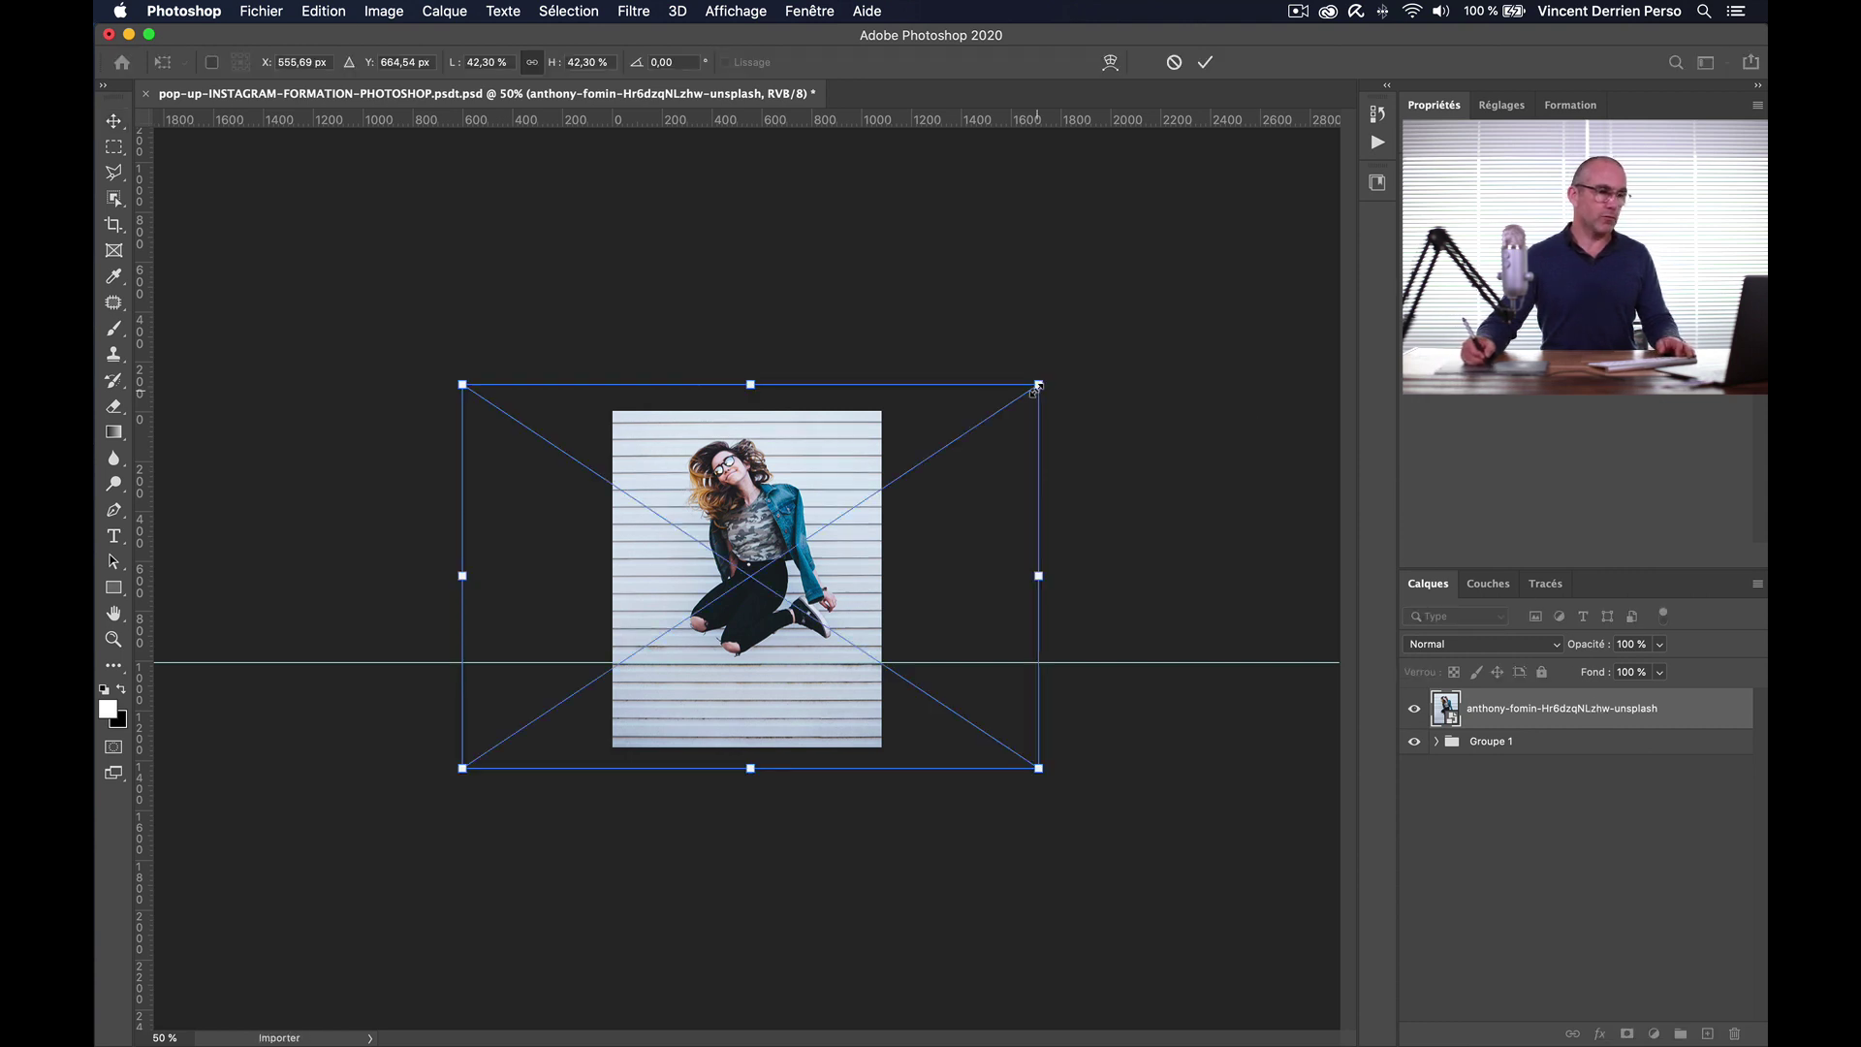
left_click_drag(1036, 387, 1139, 320)
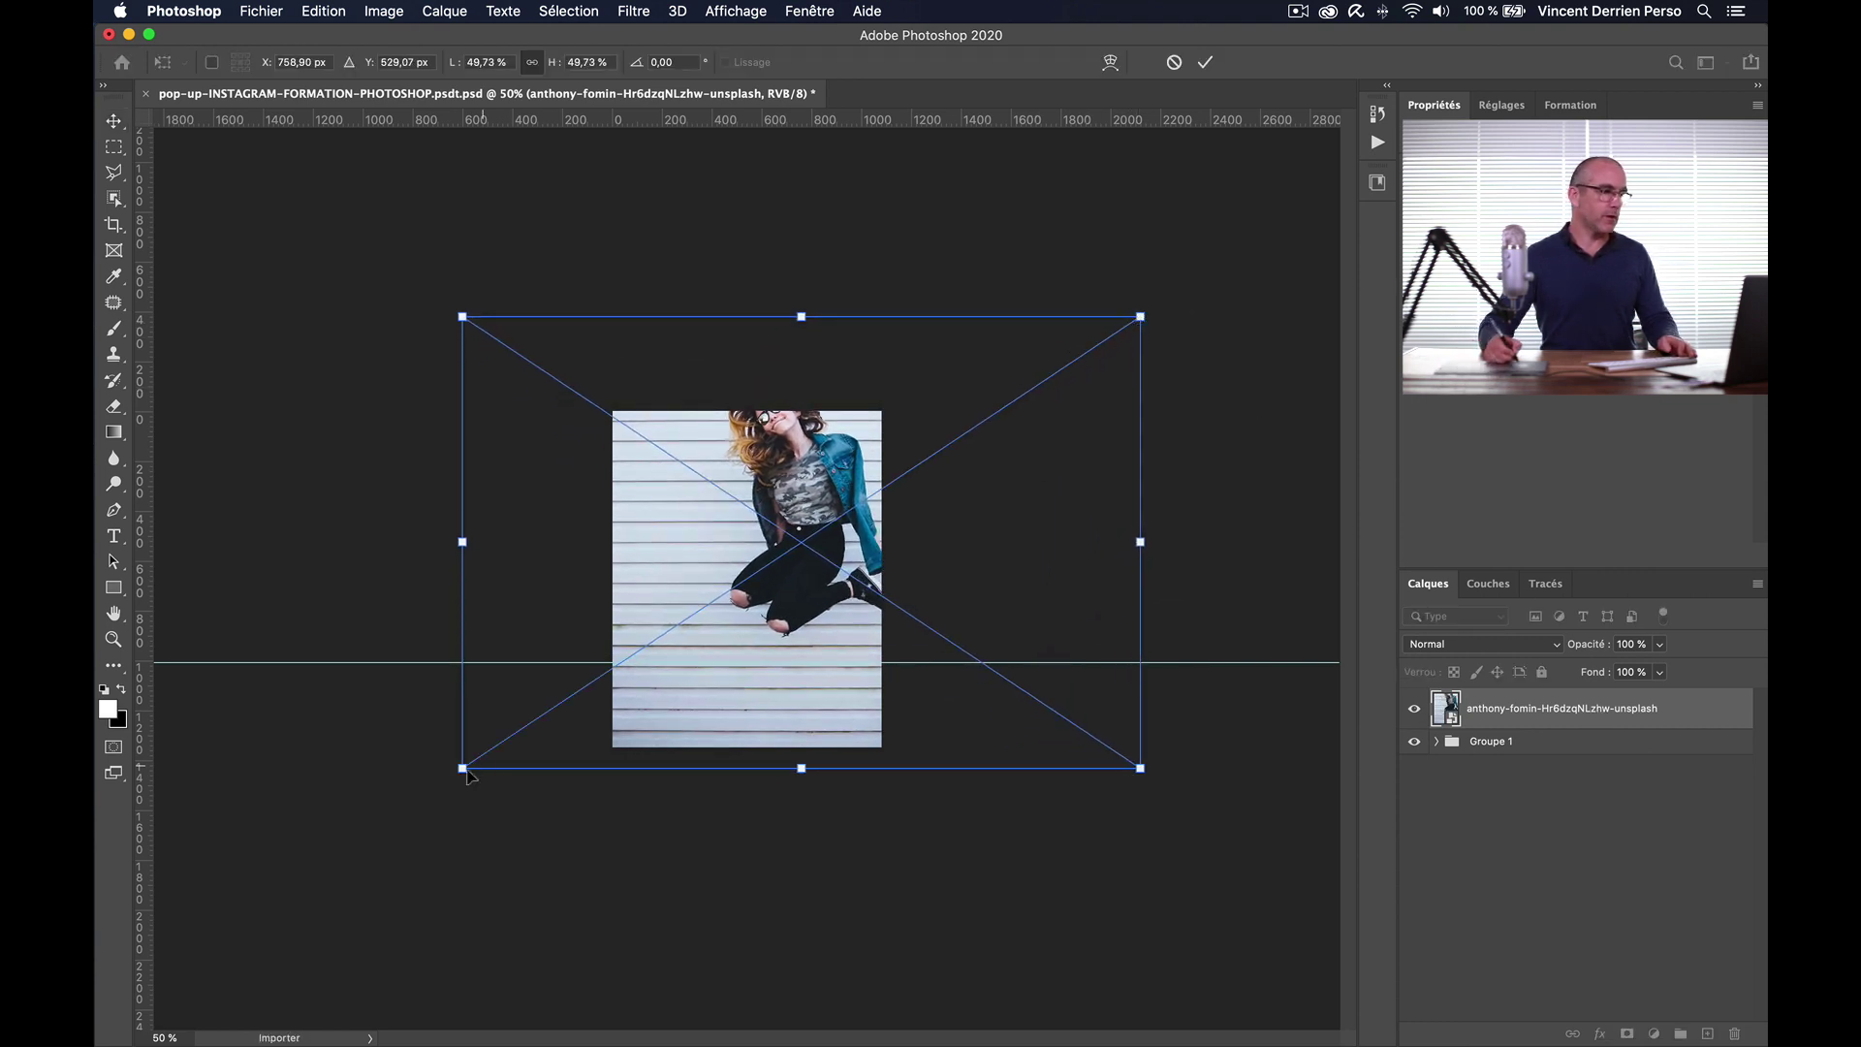
left_click_drag(463, 773, 394, 835)
left_click_drag(922, 564, 929, 594)
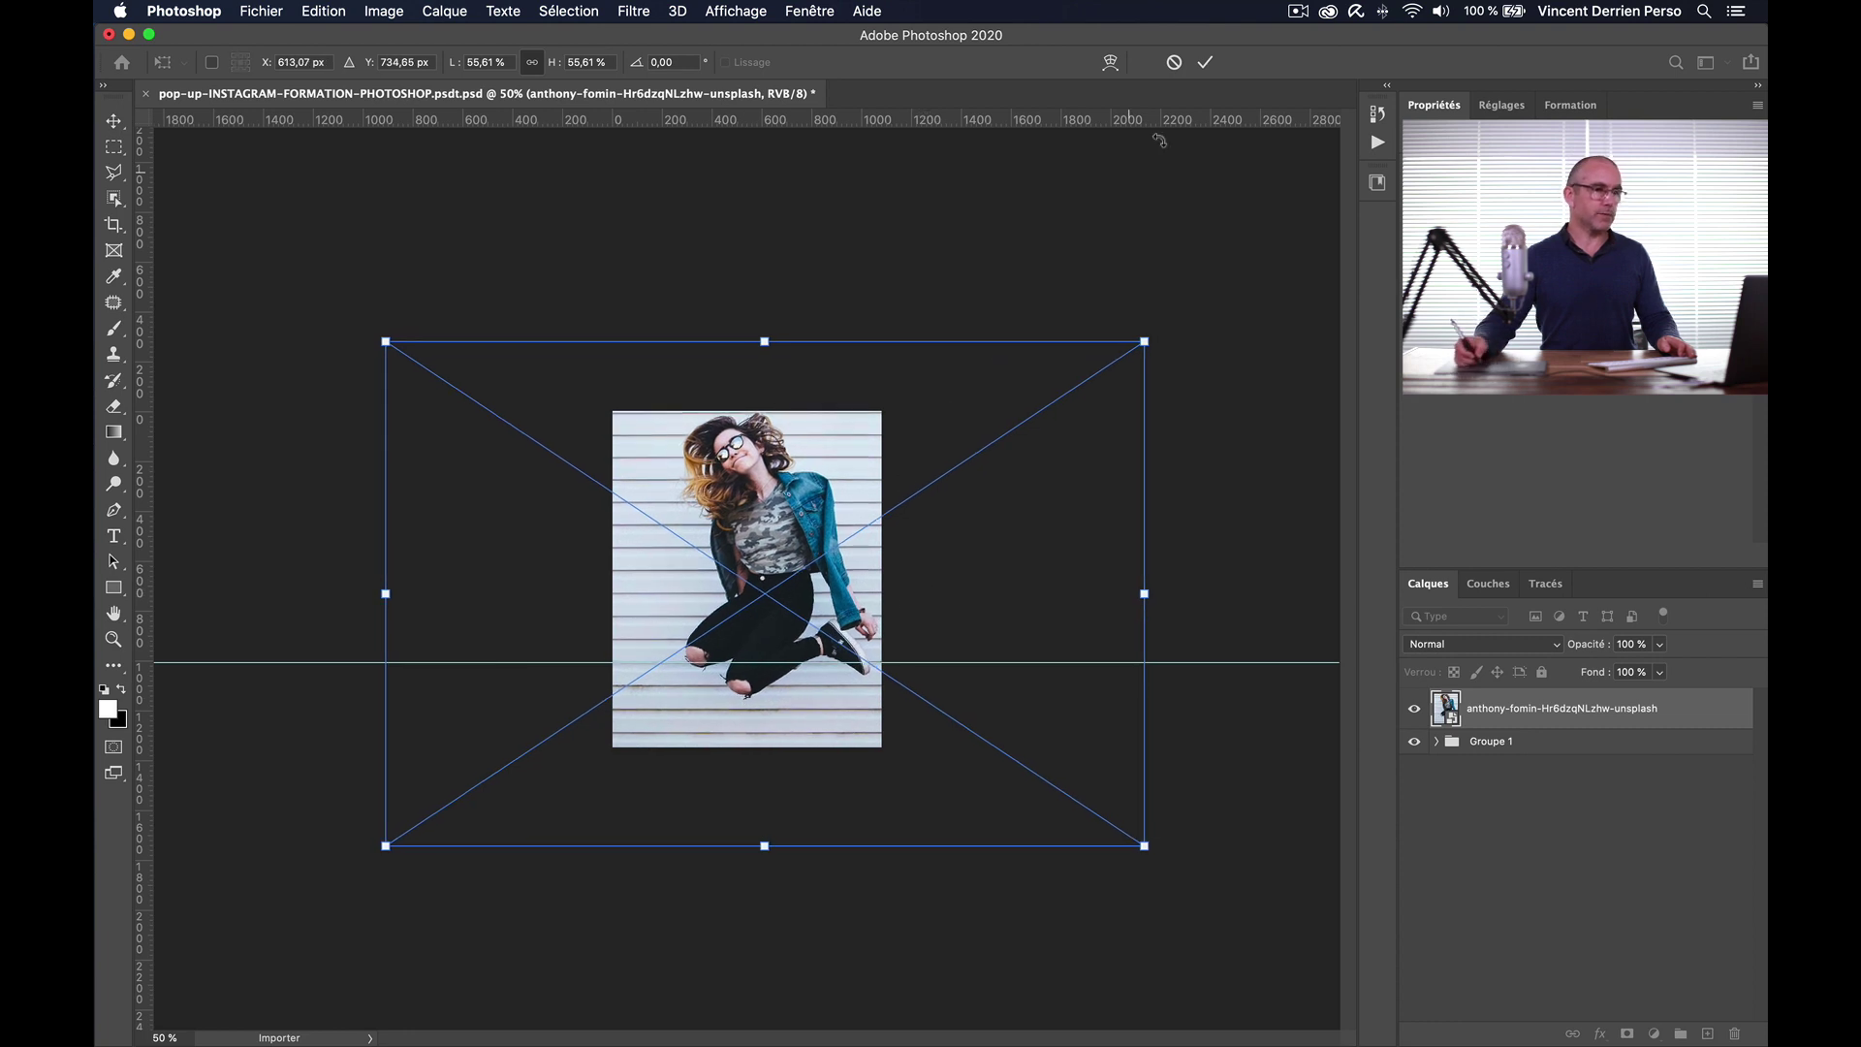
left_click(1205, 62)
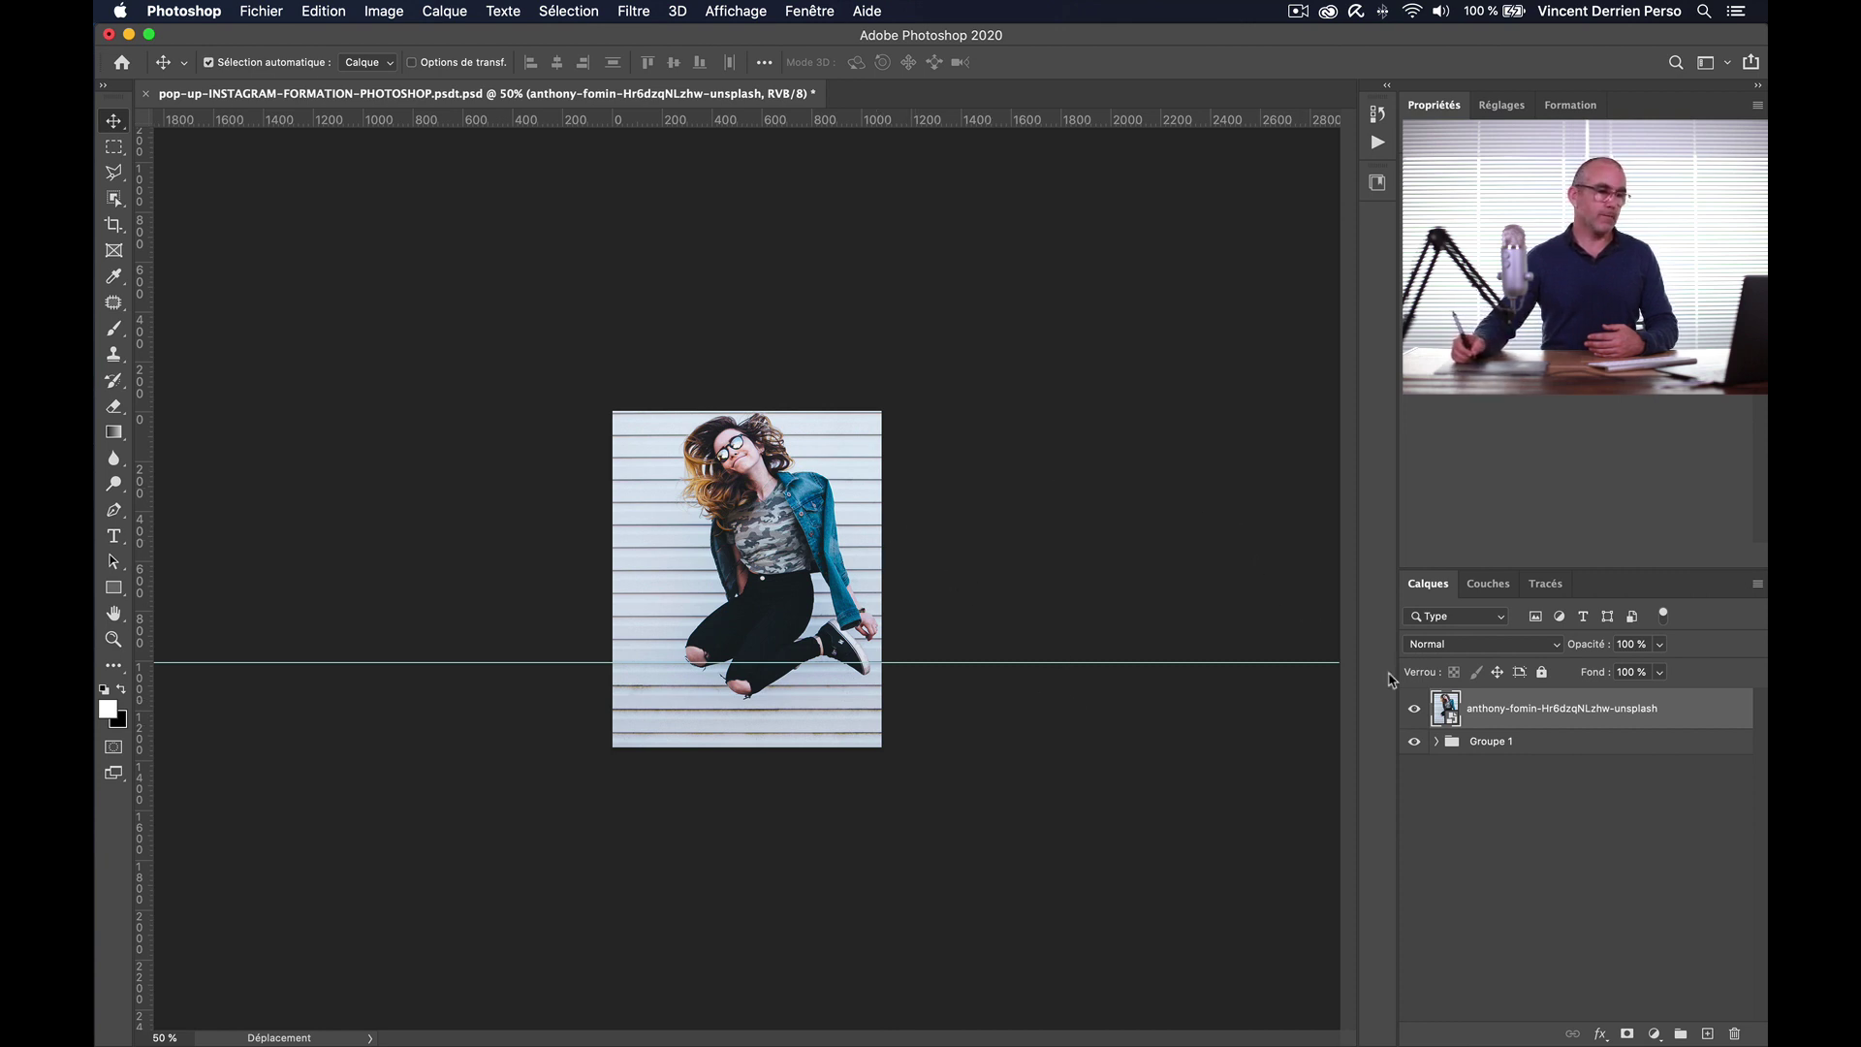
Step: Duplicate the photo layer, moving the copy beneath Groupe 1, and hide the upper photo to check the Instagram frame
left_click(1415, 709)
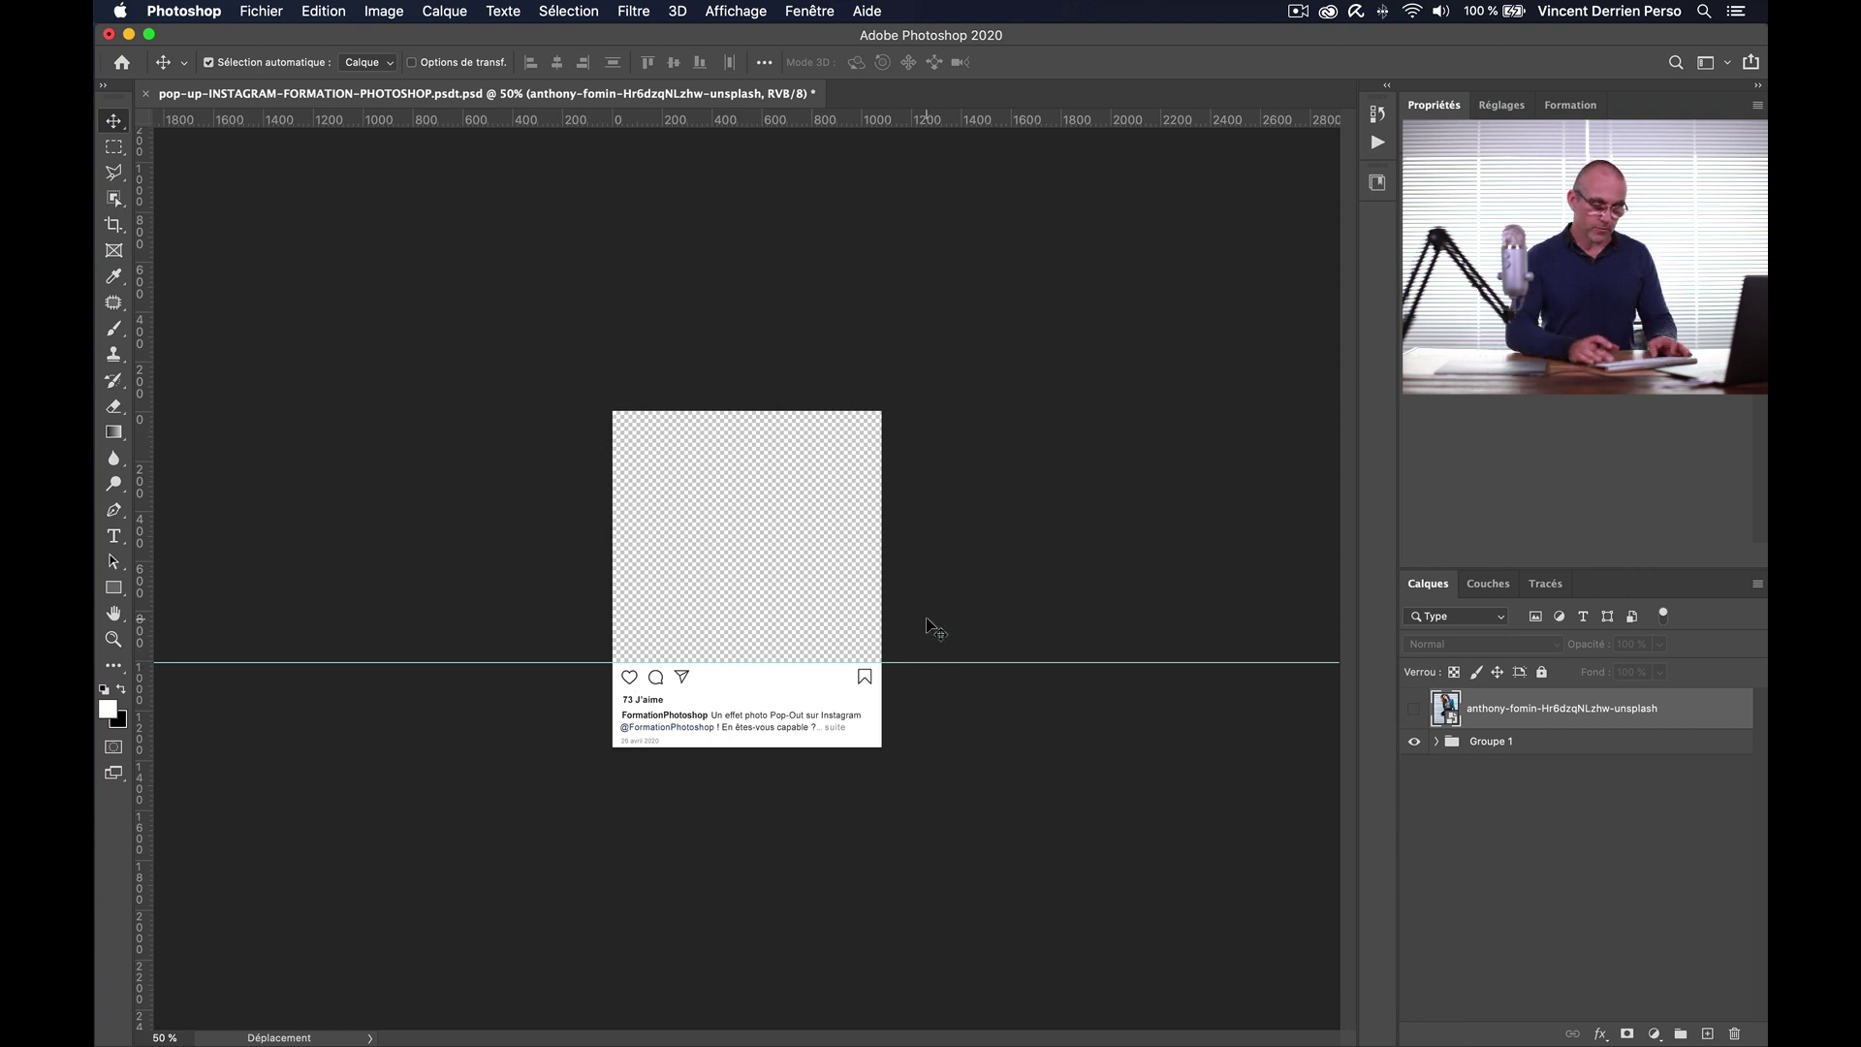
key("super+minus")
key("super+plus")
key("super+plus")
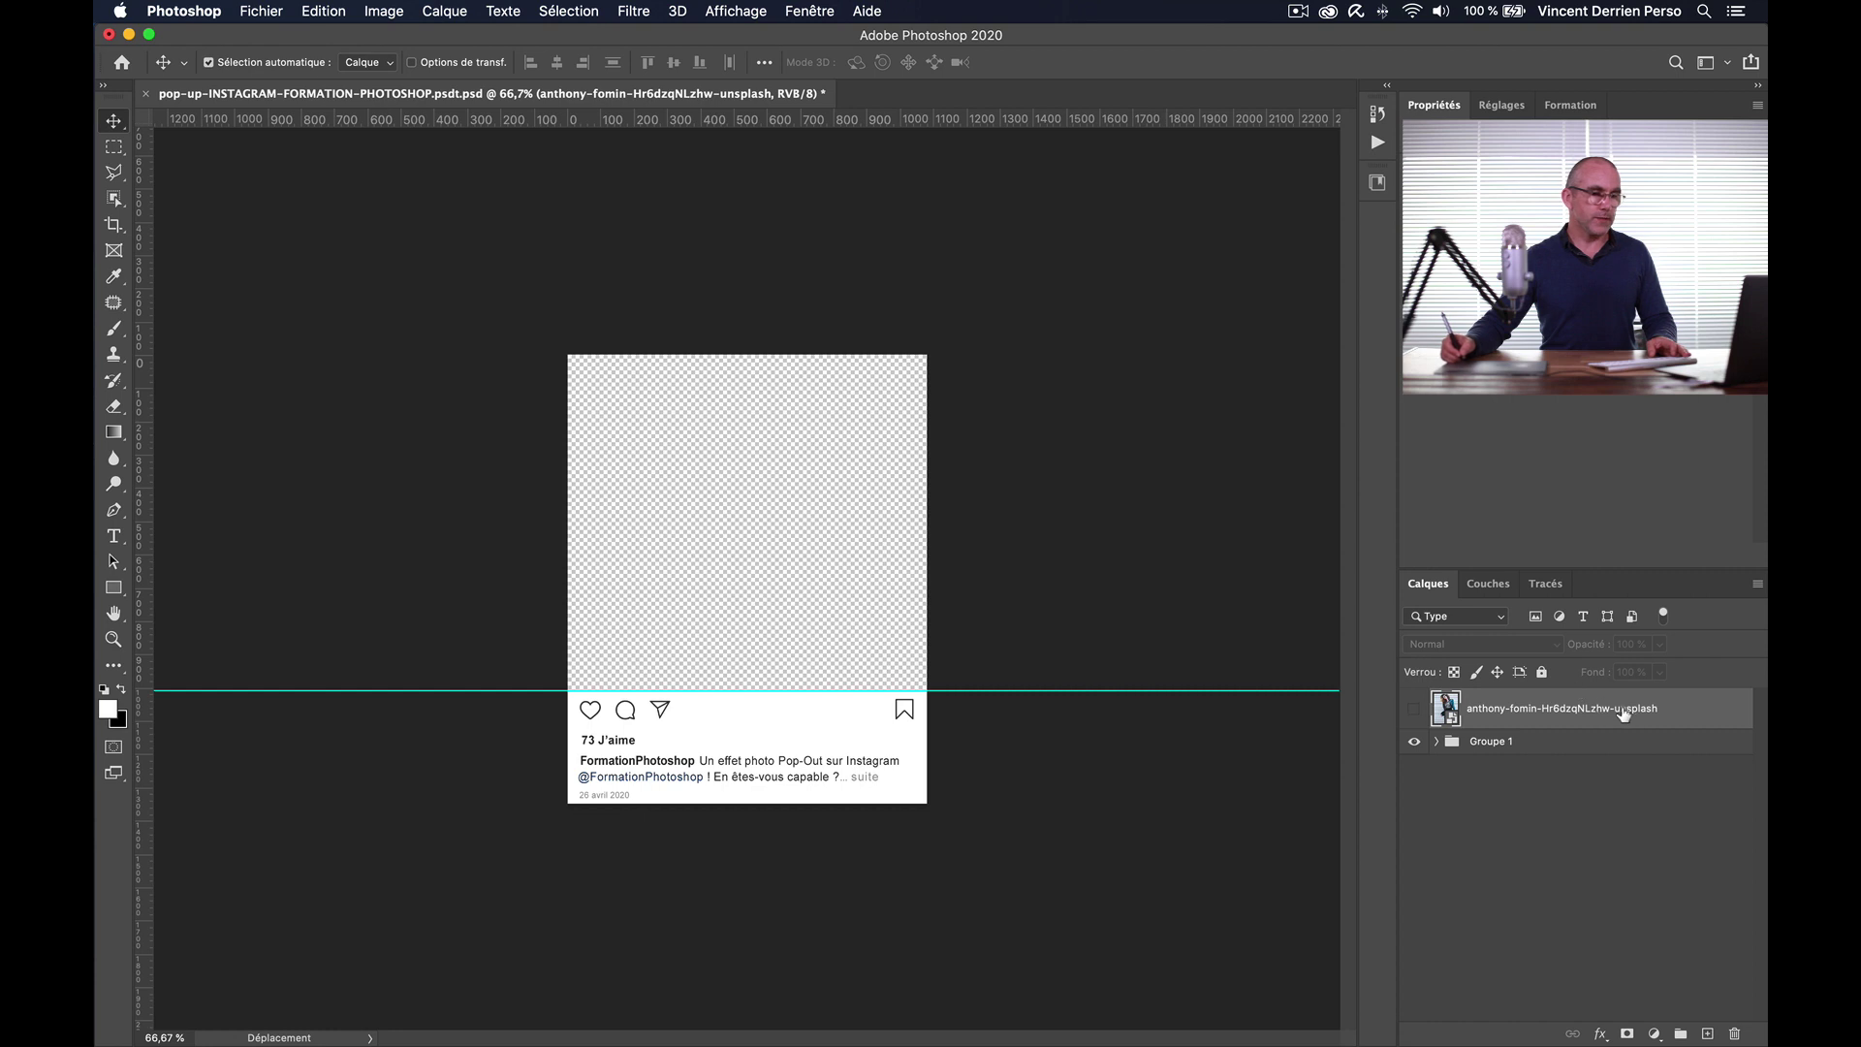
left_click(1414, 708)
left_click_drag(1692, 711, 1711, 1039)
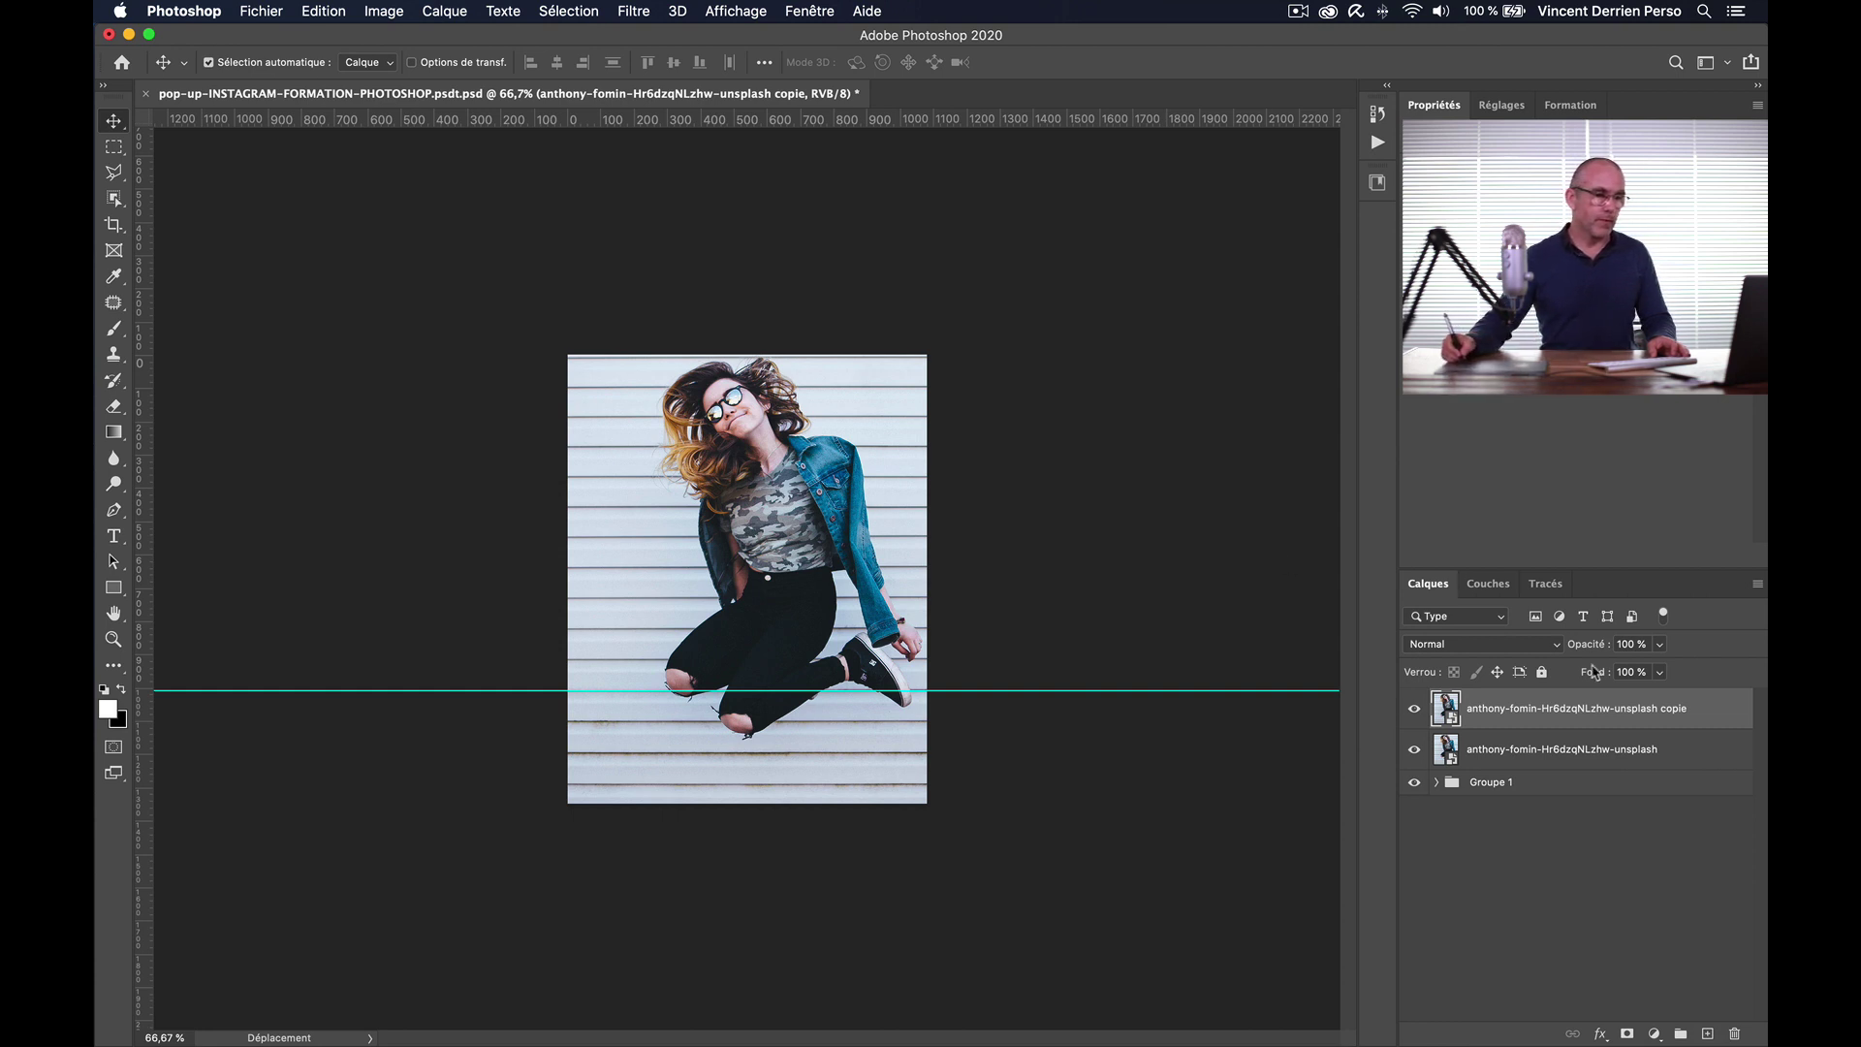
left_click_drag(1680, 711, 1660, 806)
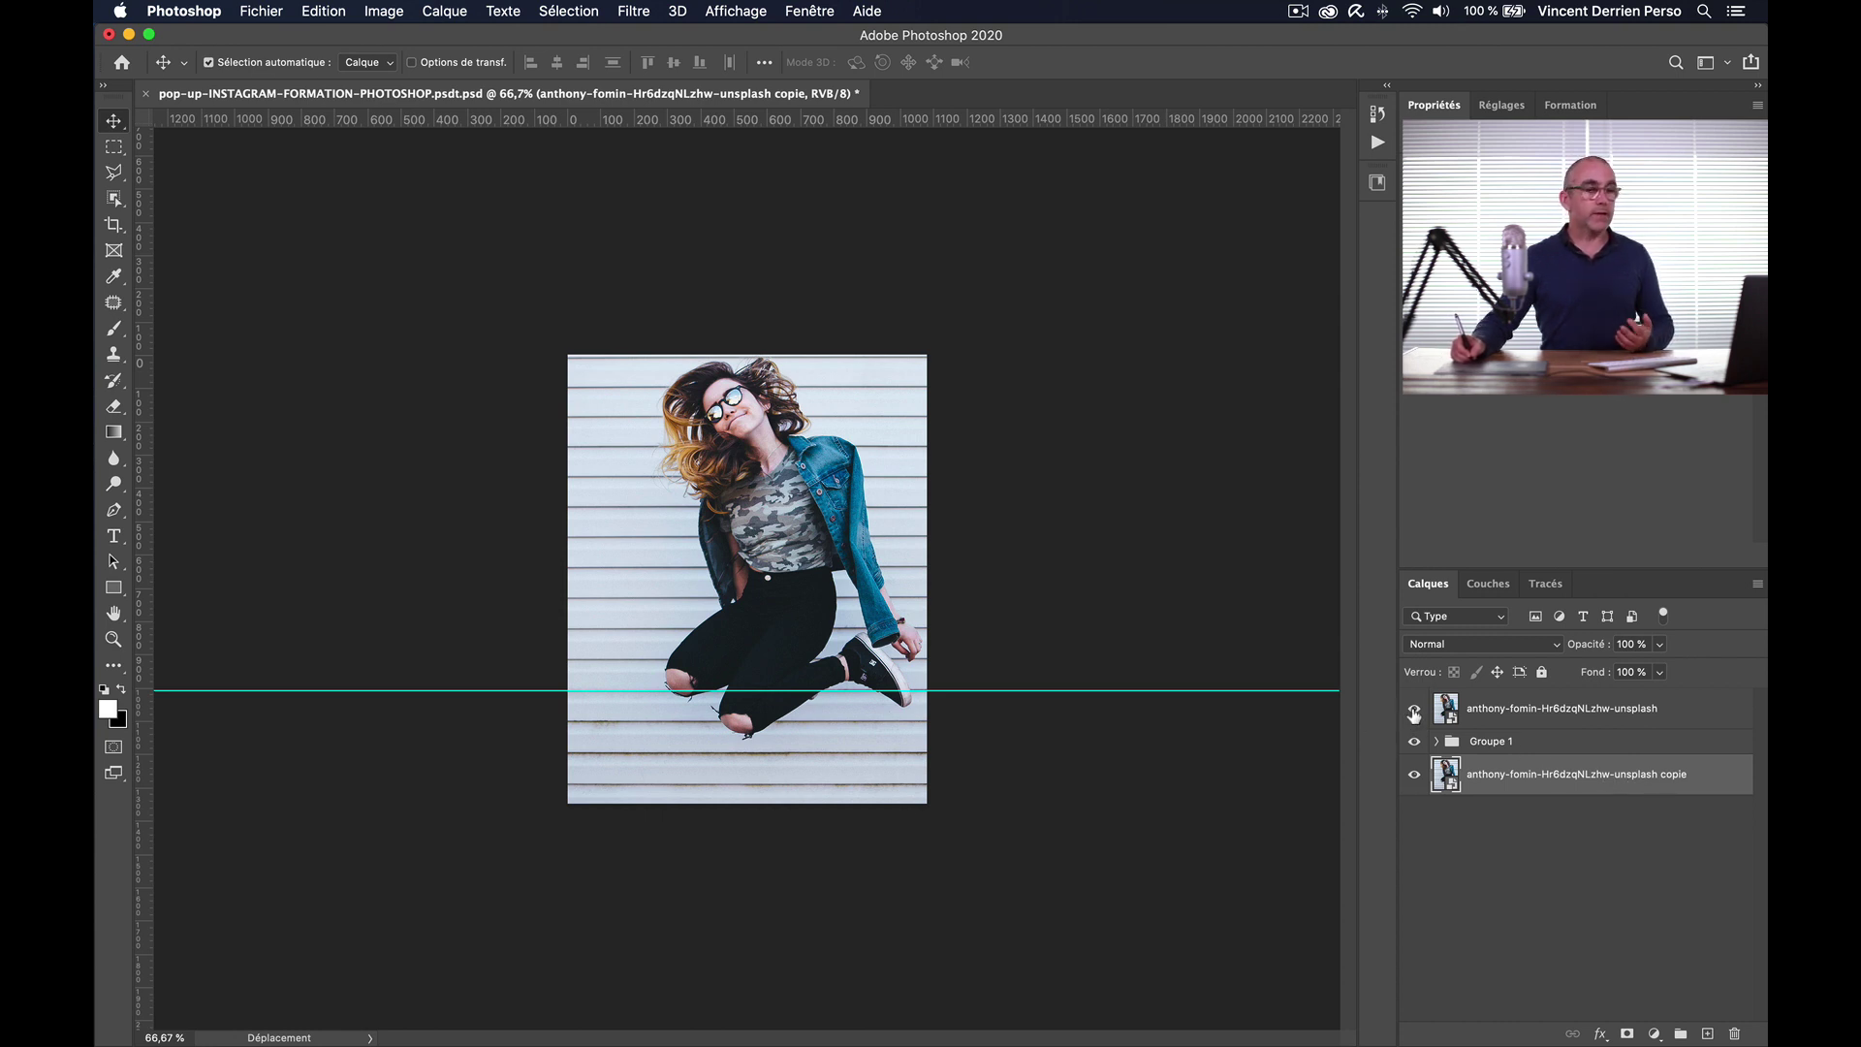
left_click(1414, 711)
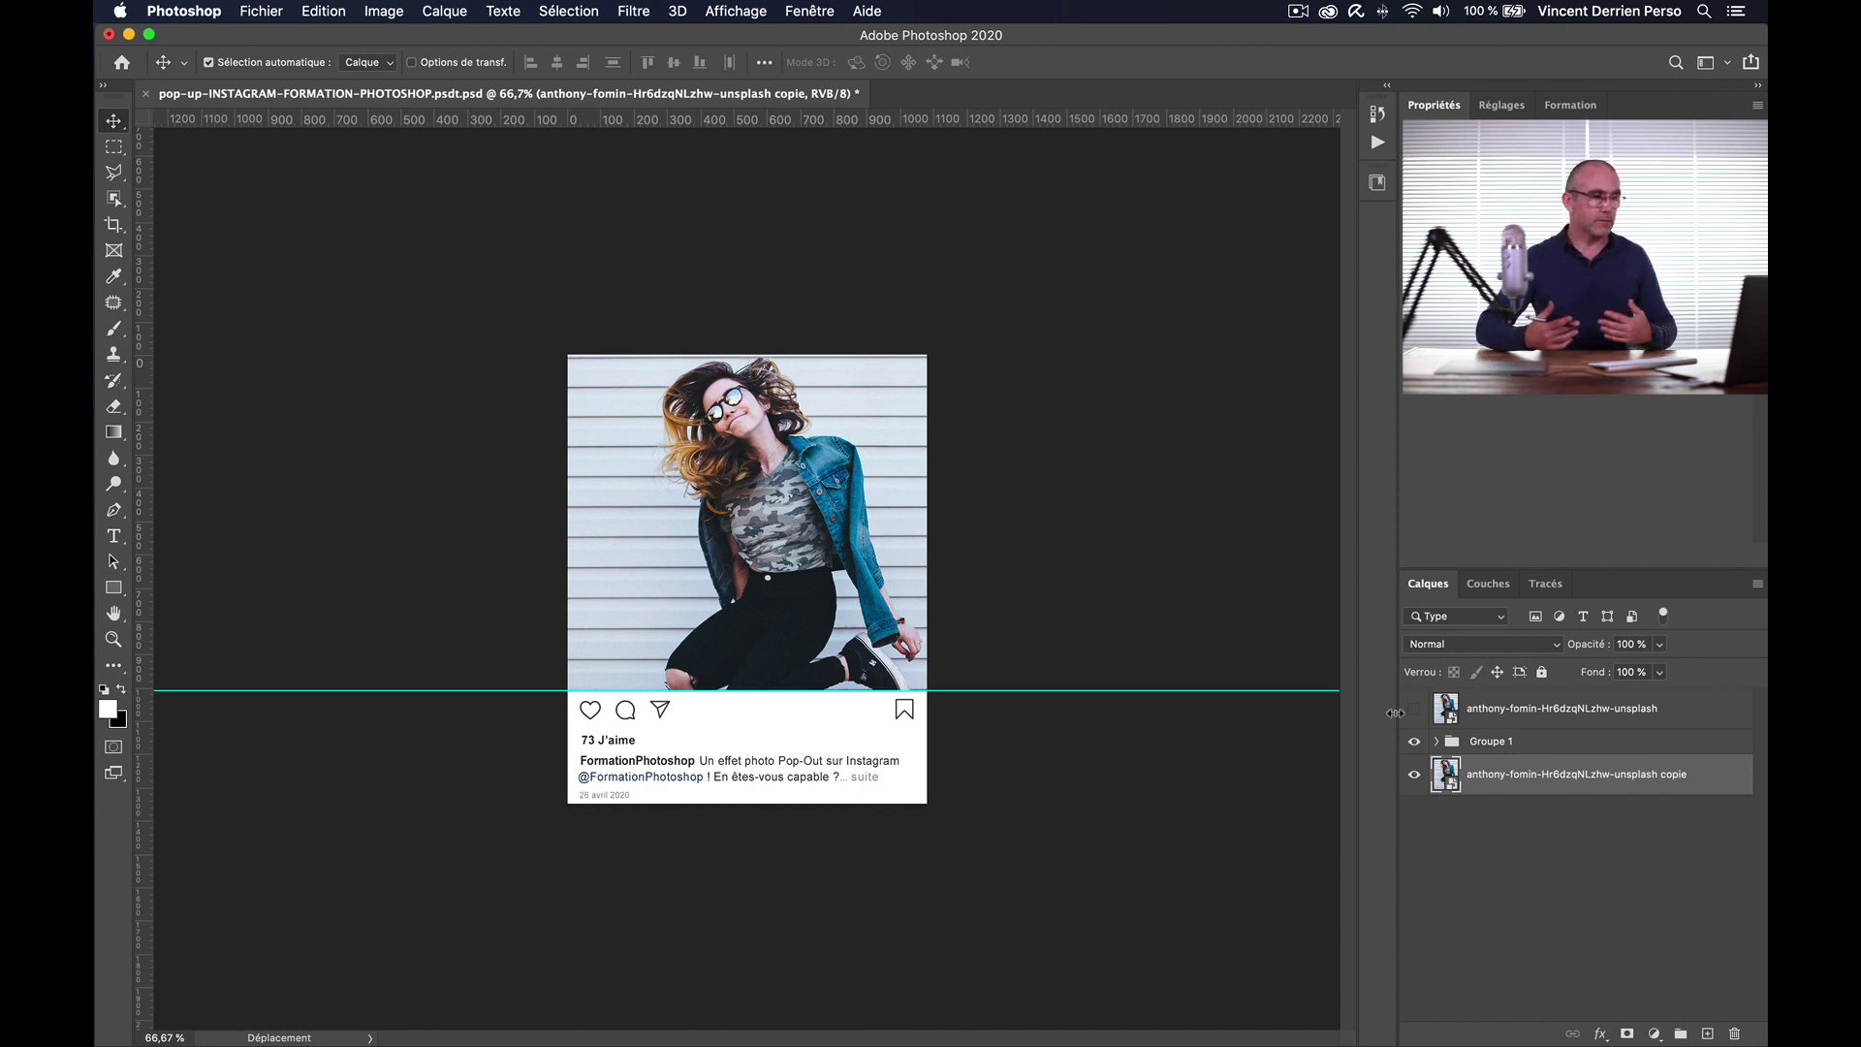
Step: Show the upper photo again and link it with its copy beneath Groupe 1
left_click(1698, 717)
left_click(1414, 708)
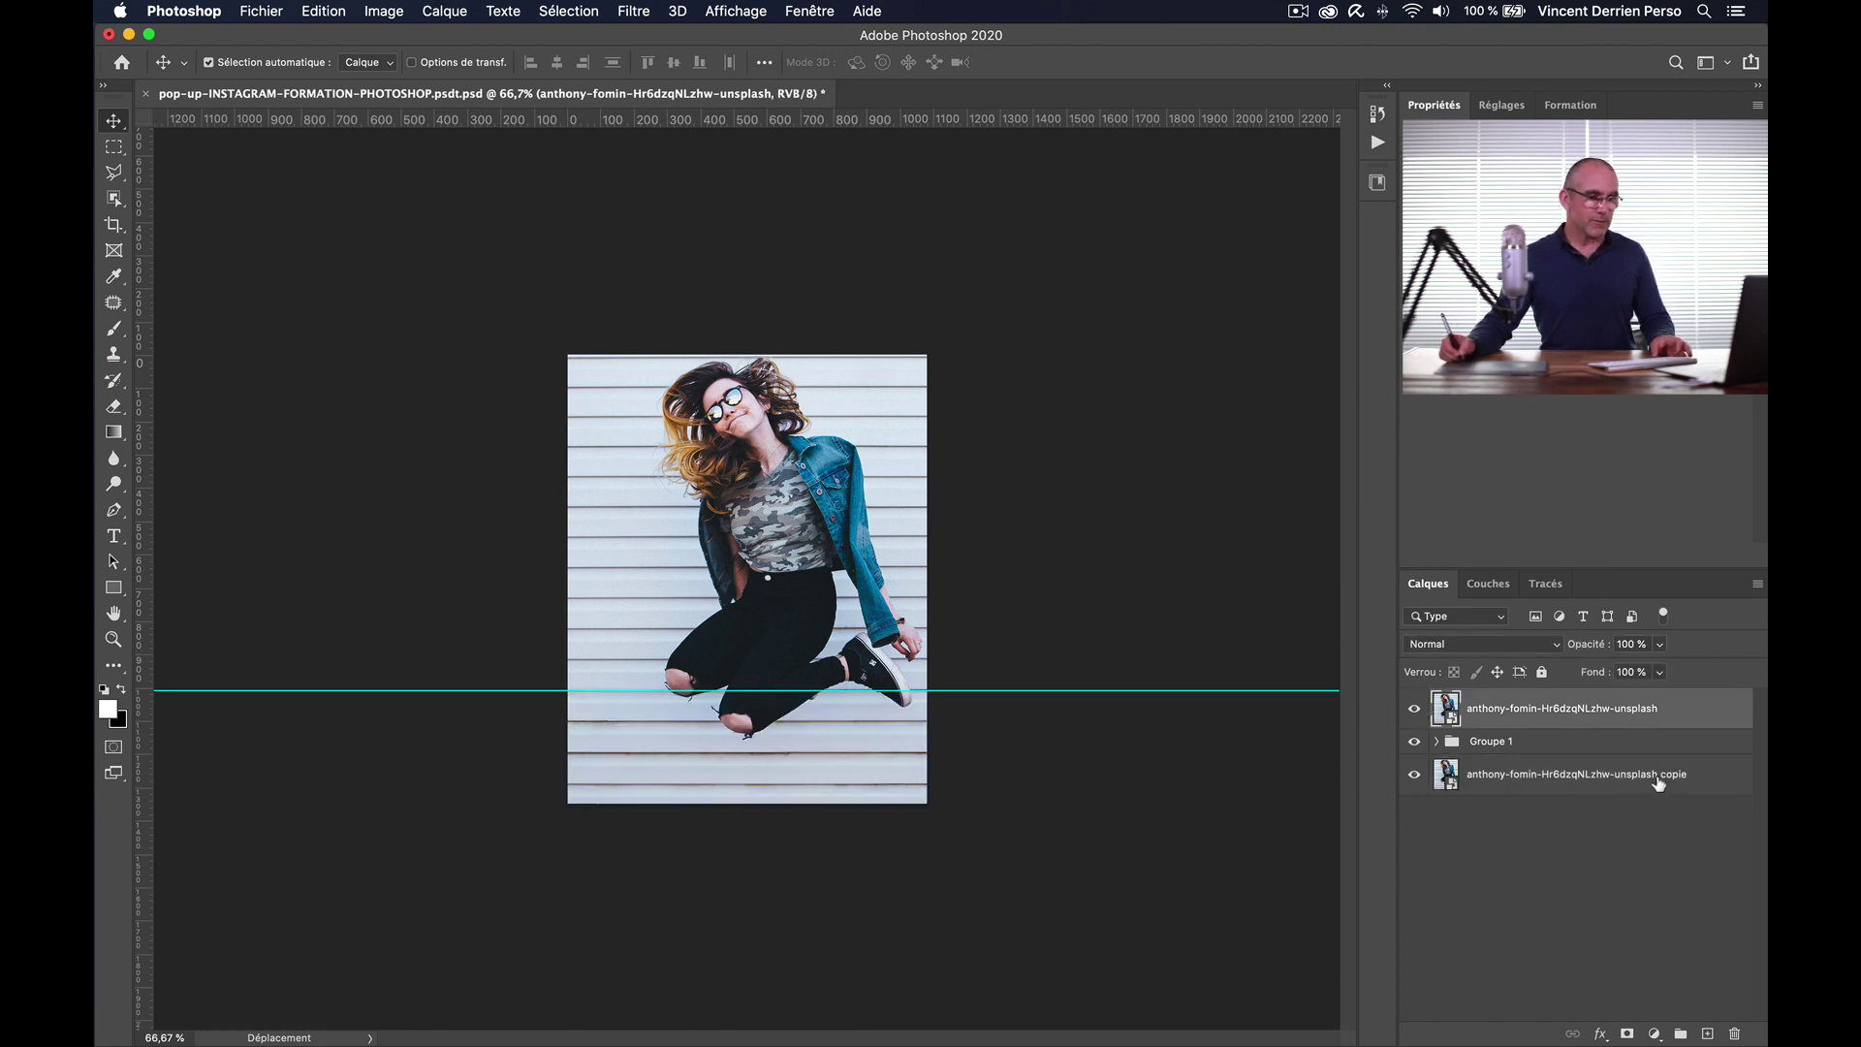
key("super")
left_click(1704, 778, "super")
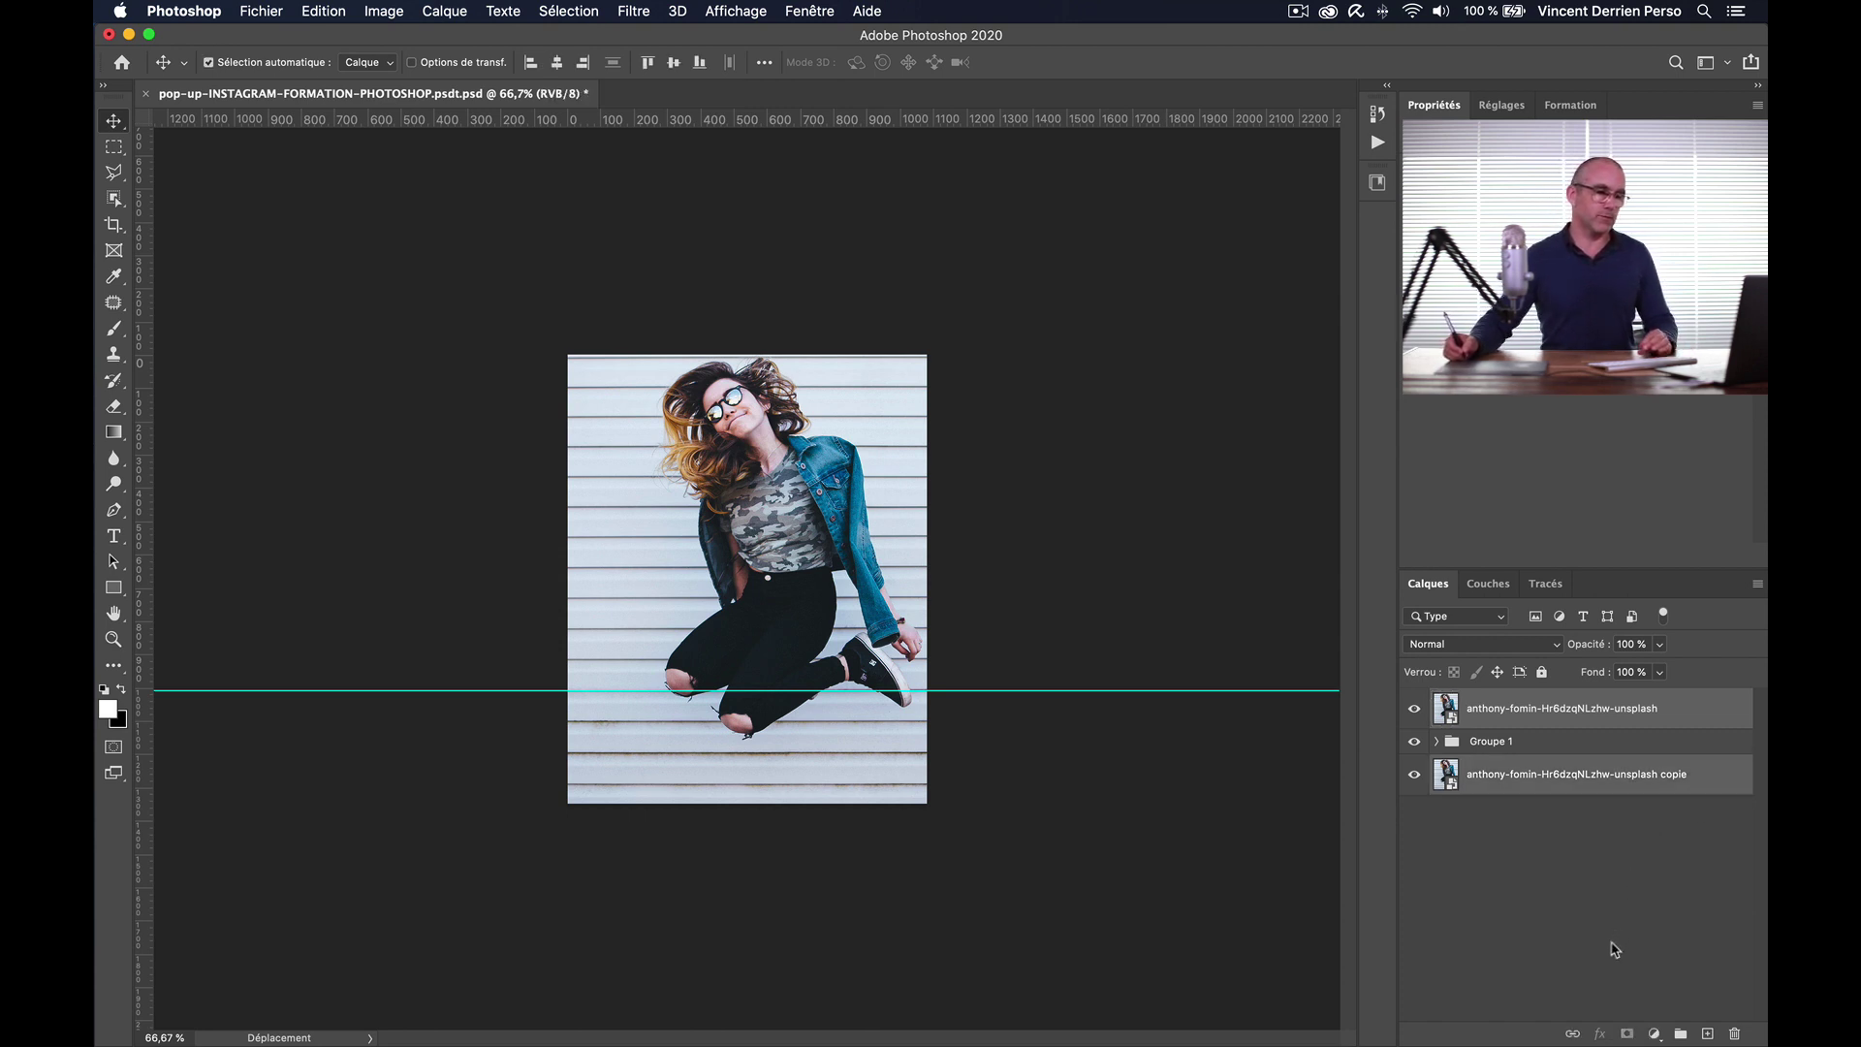
left_click(1573, 1036)
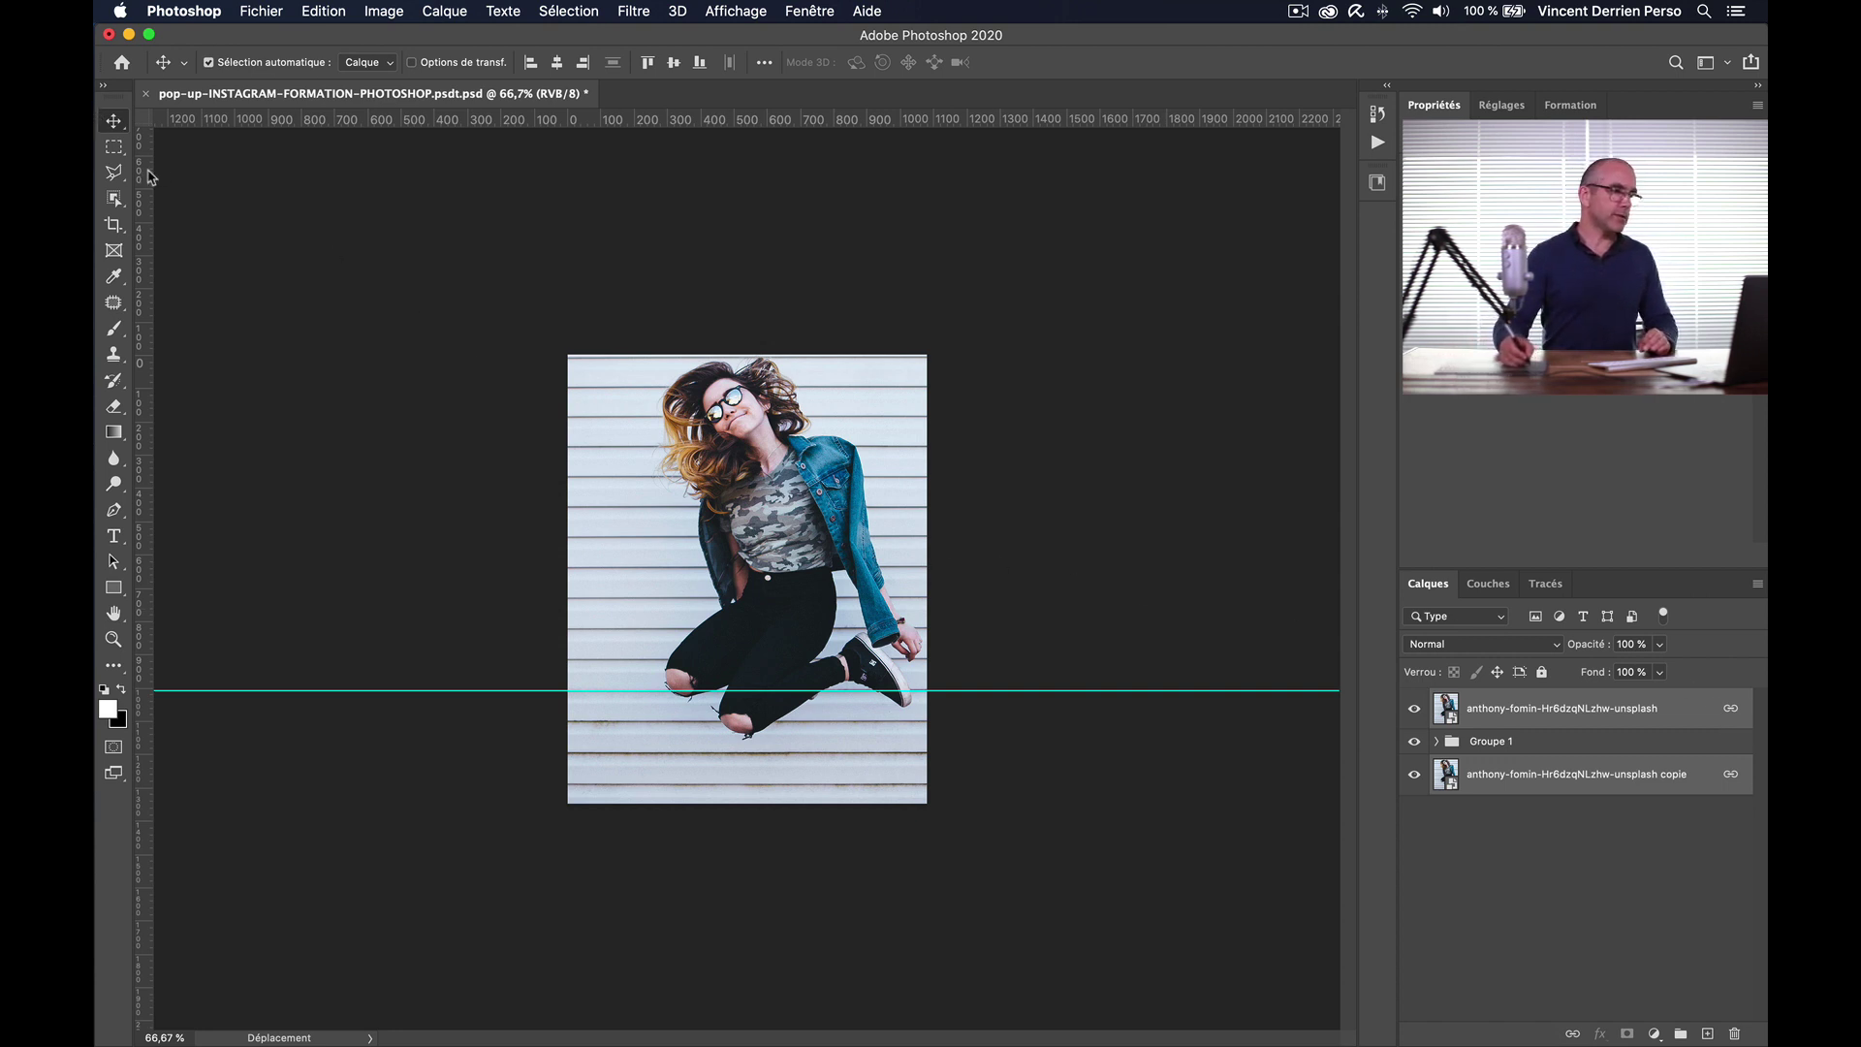
Step: Test moving the linked photos together, then bring them back slightly lower with the woman's knees crossing the guide
left_click_drag(889, 540, 683, 535)
left_click(1415, 710)
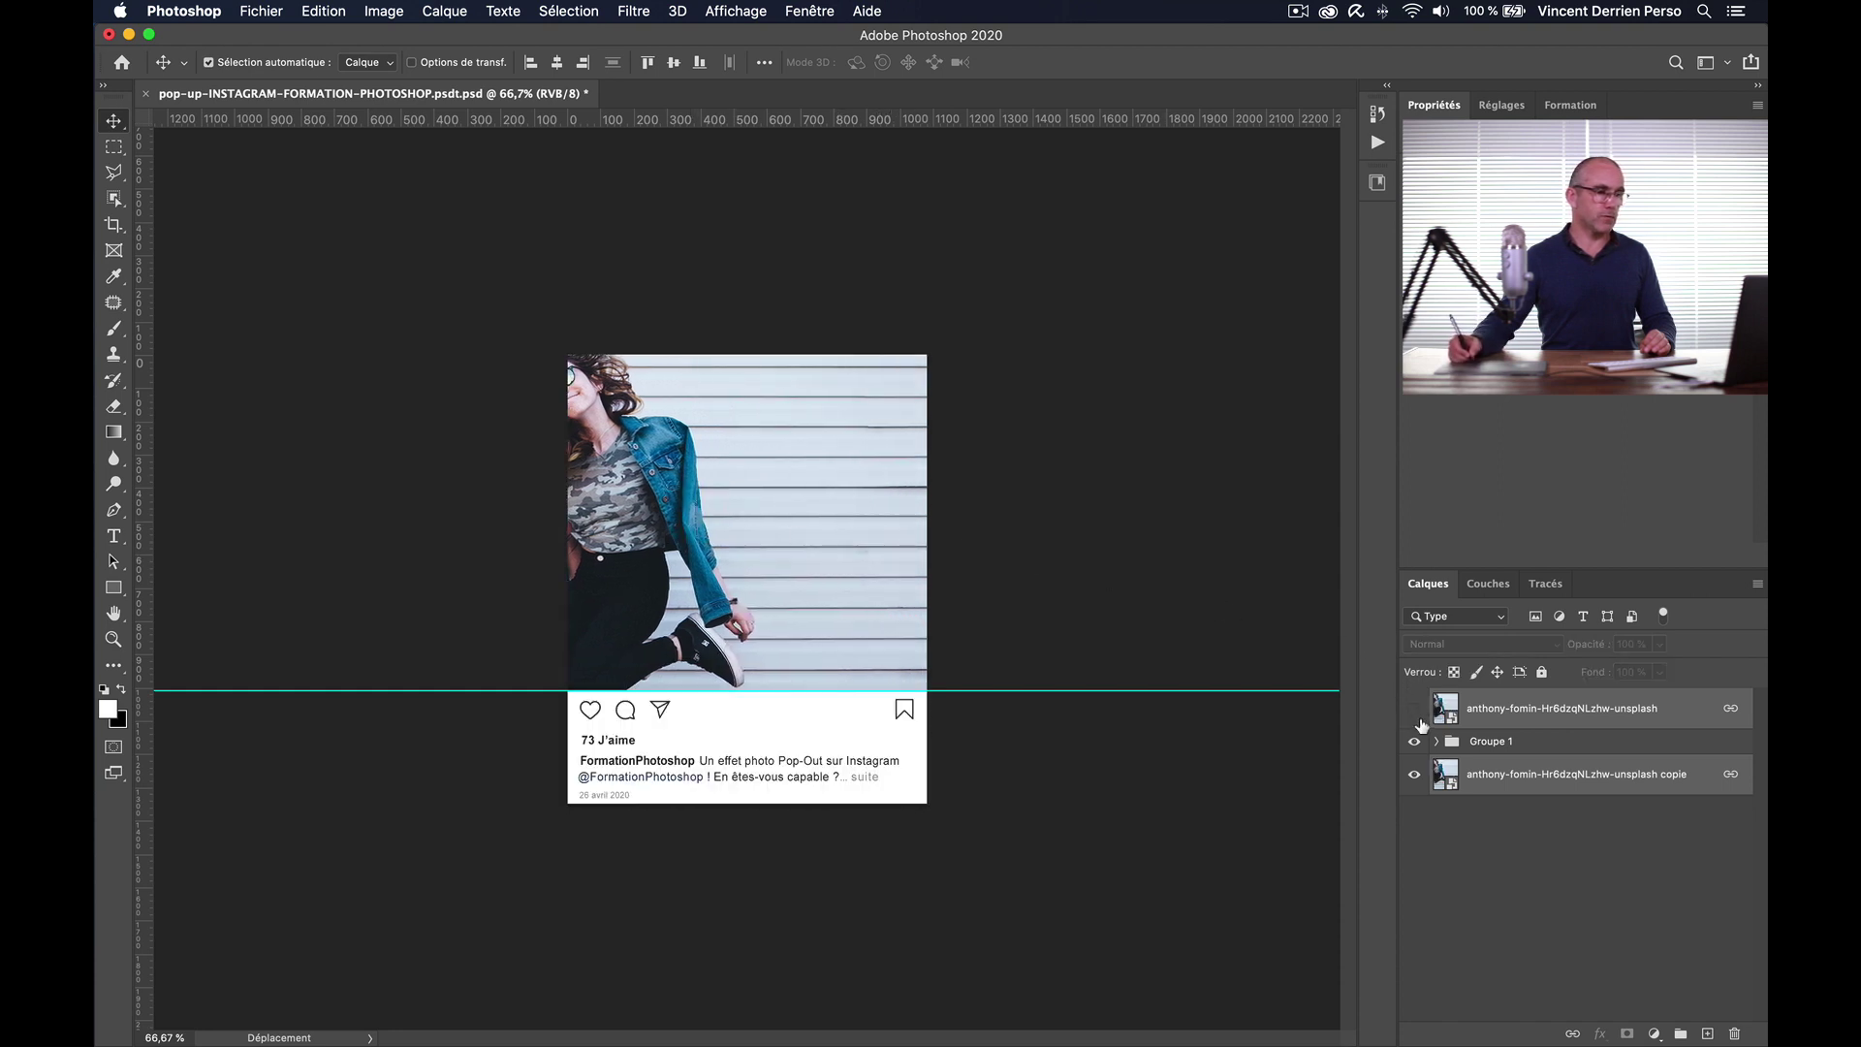
left_click(1414, 710)
left_click_drag(760, 567, 919, 609)
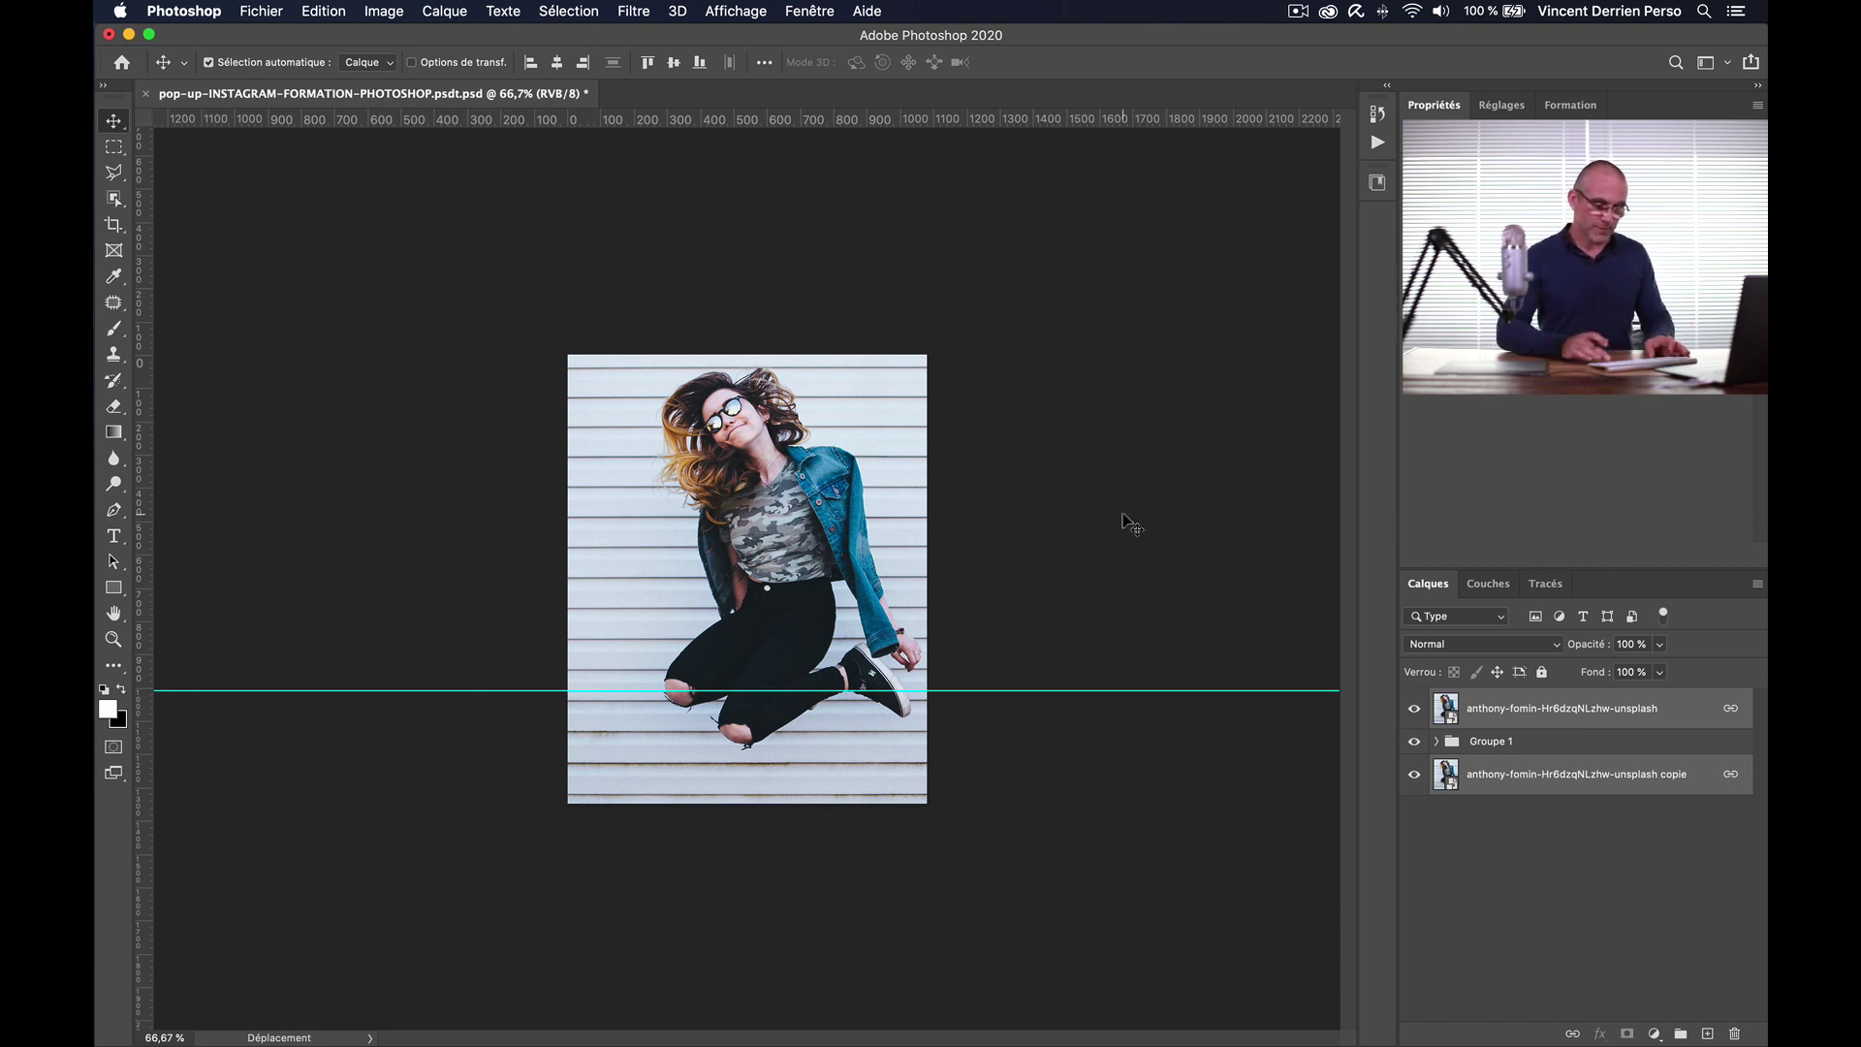
Step: Select the woman on the upper photo layer alone with the Object Selection tool's automatic subject selection
key("super+1")
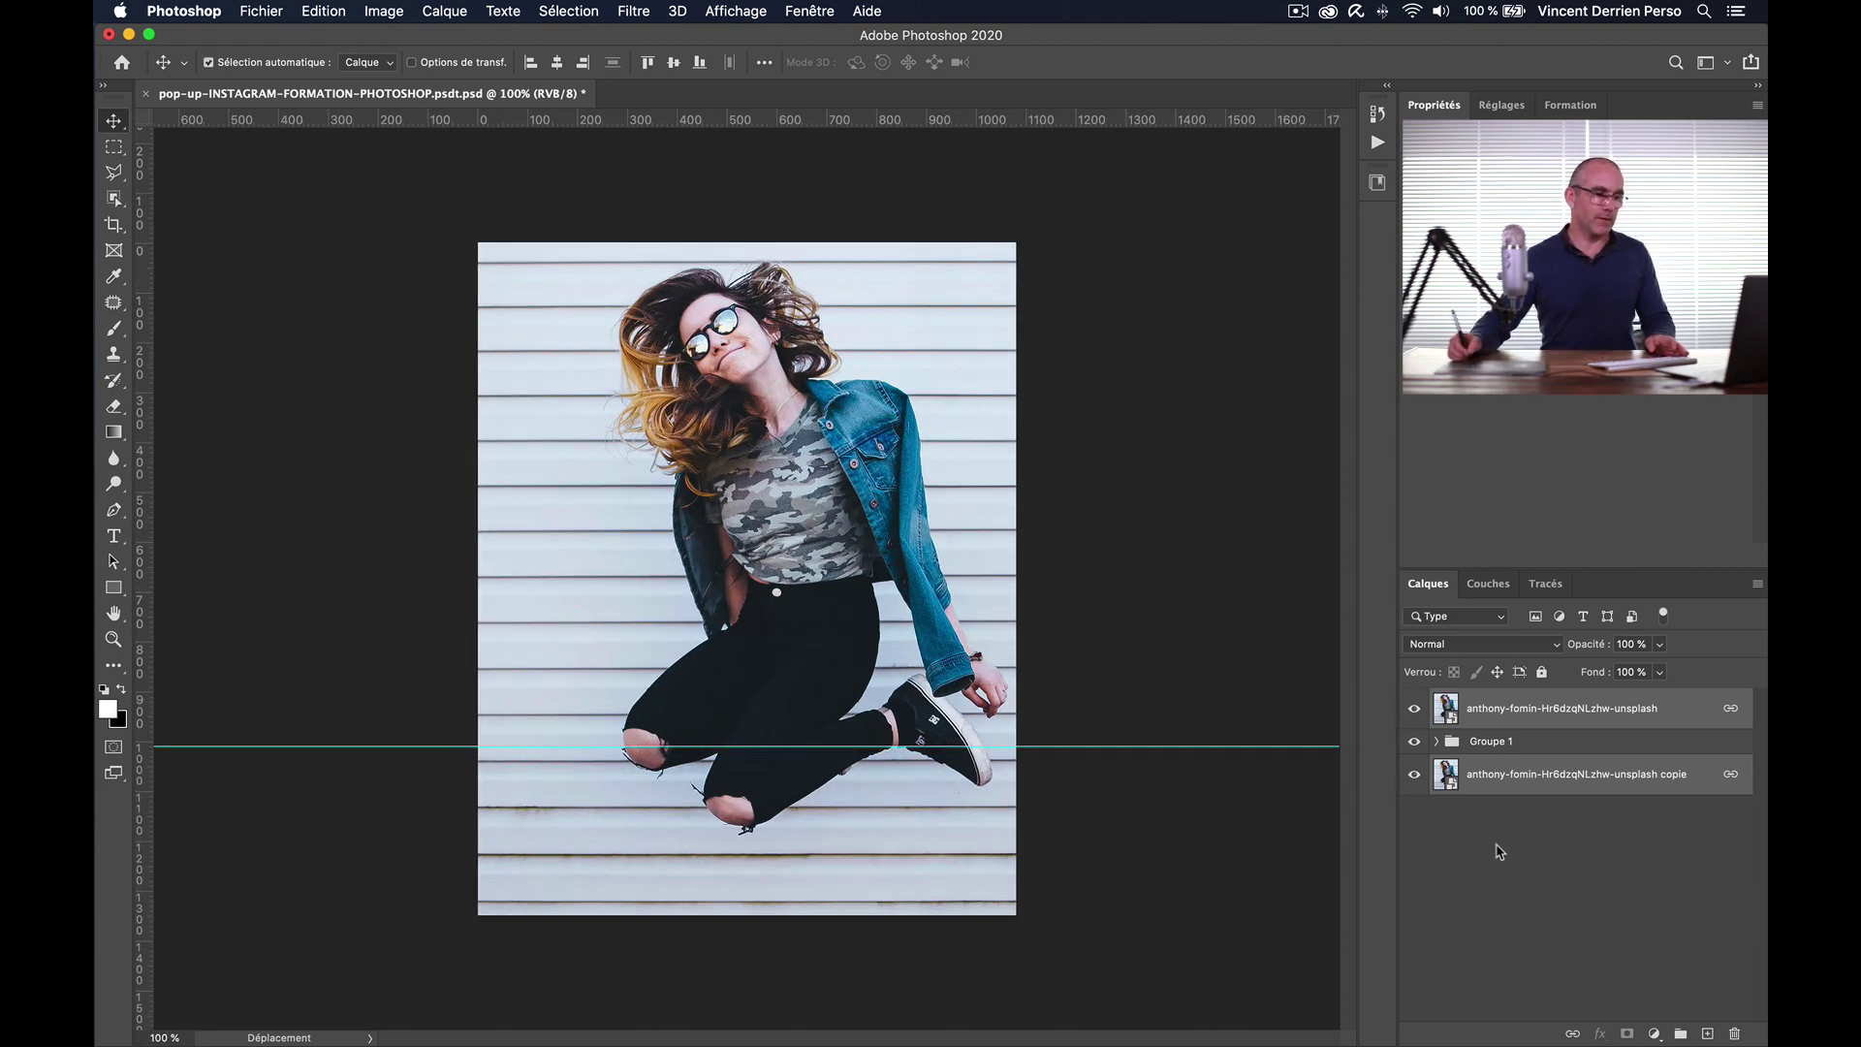
left_click(1576, 878)
left_click(1594, 715)
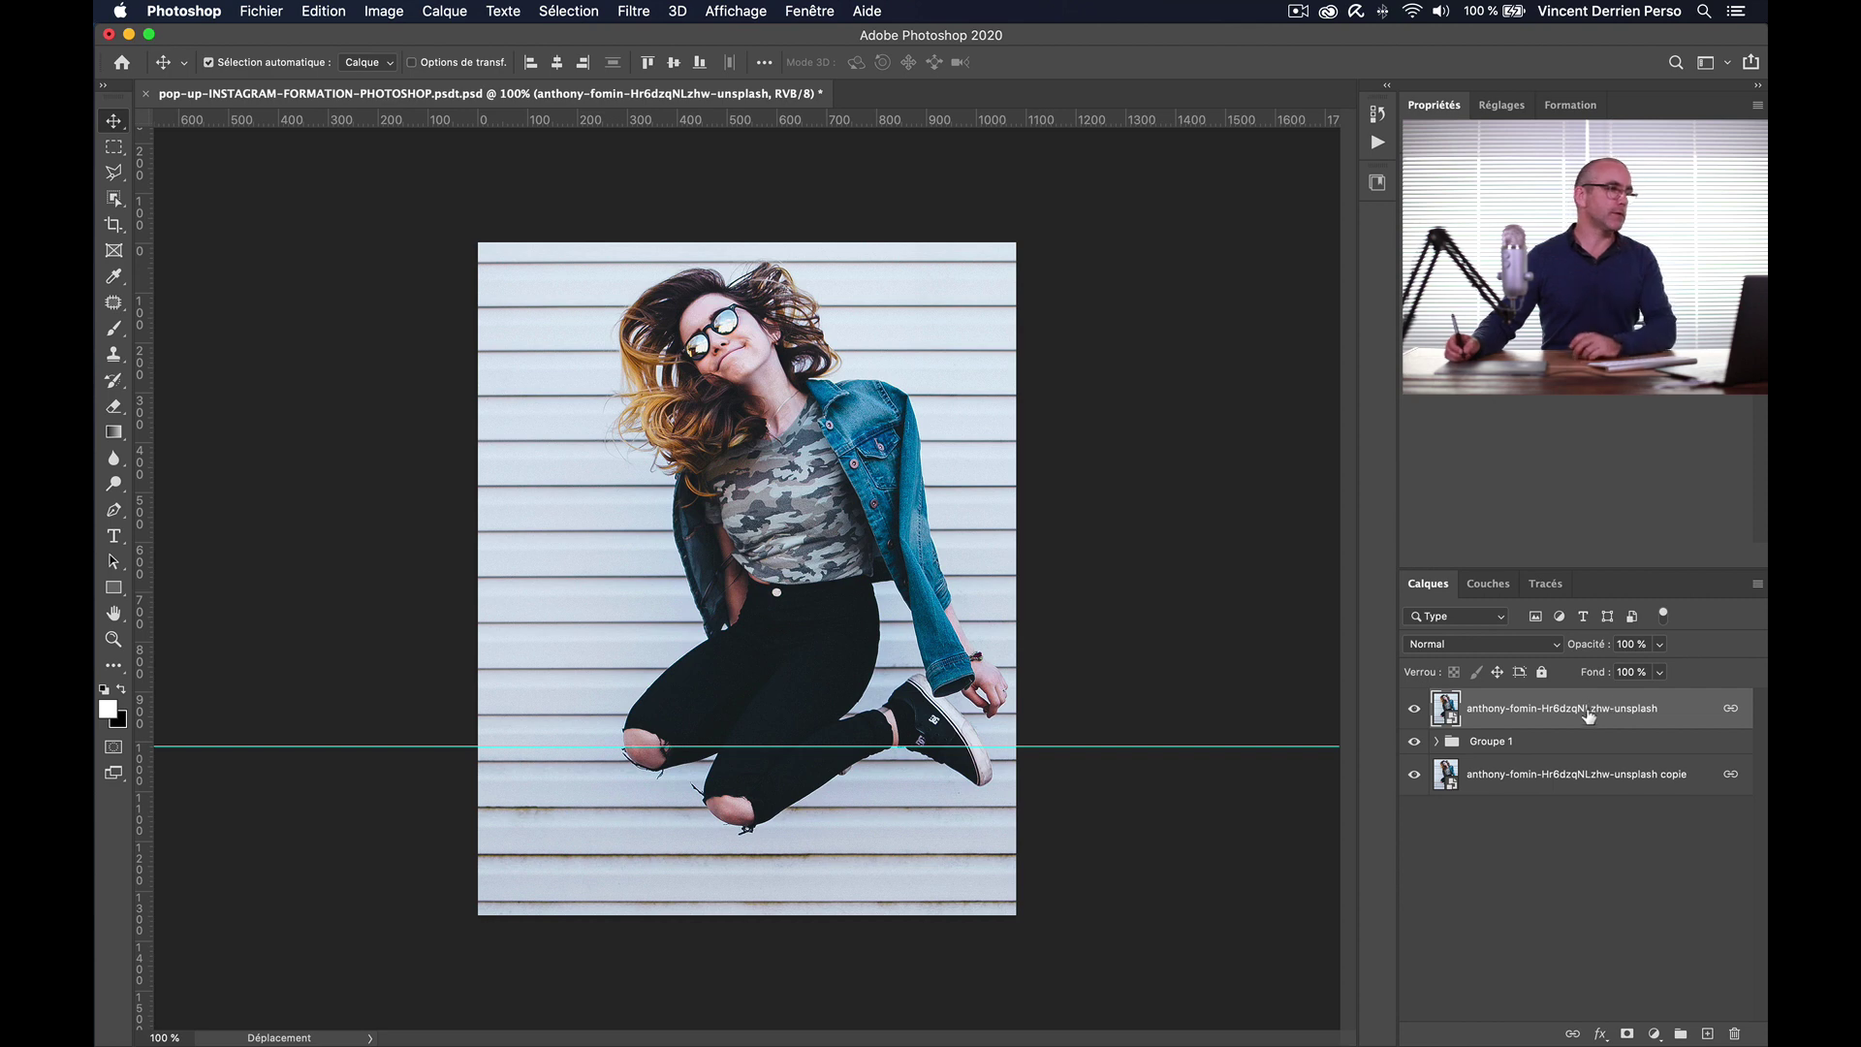
left_click(117, 176)
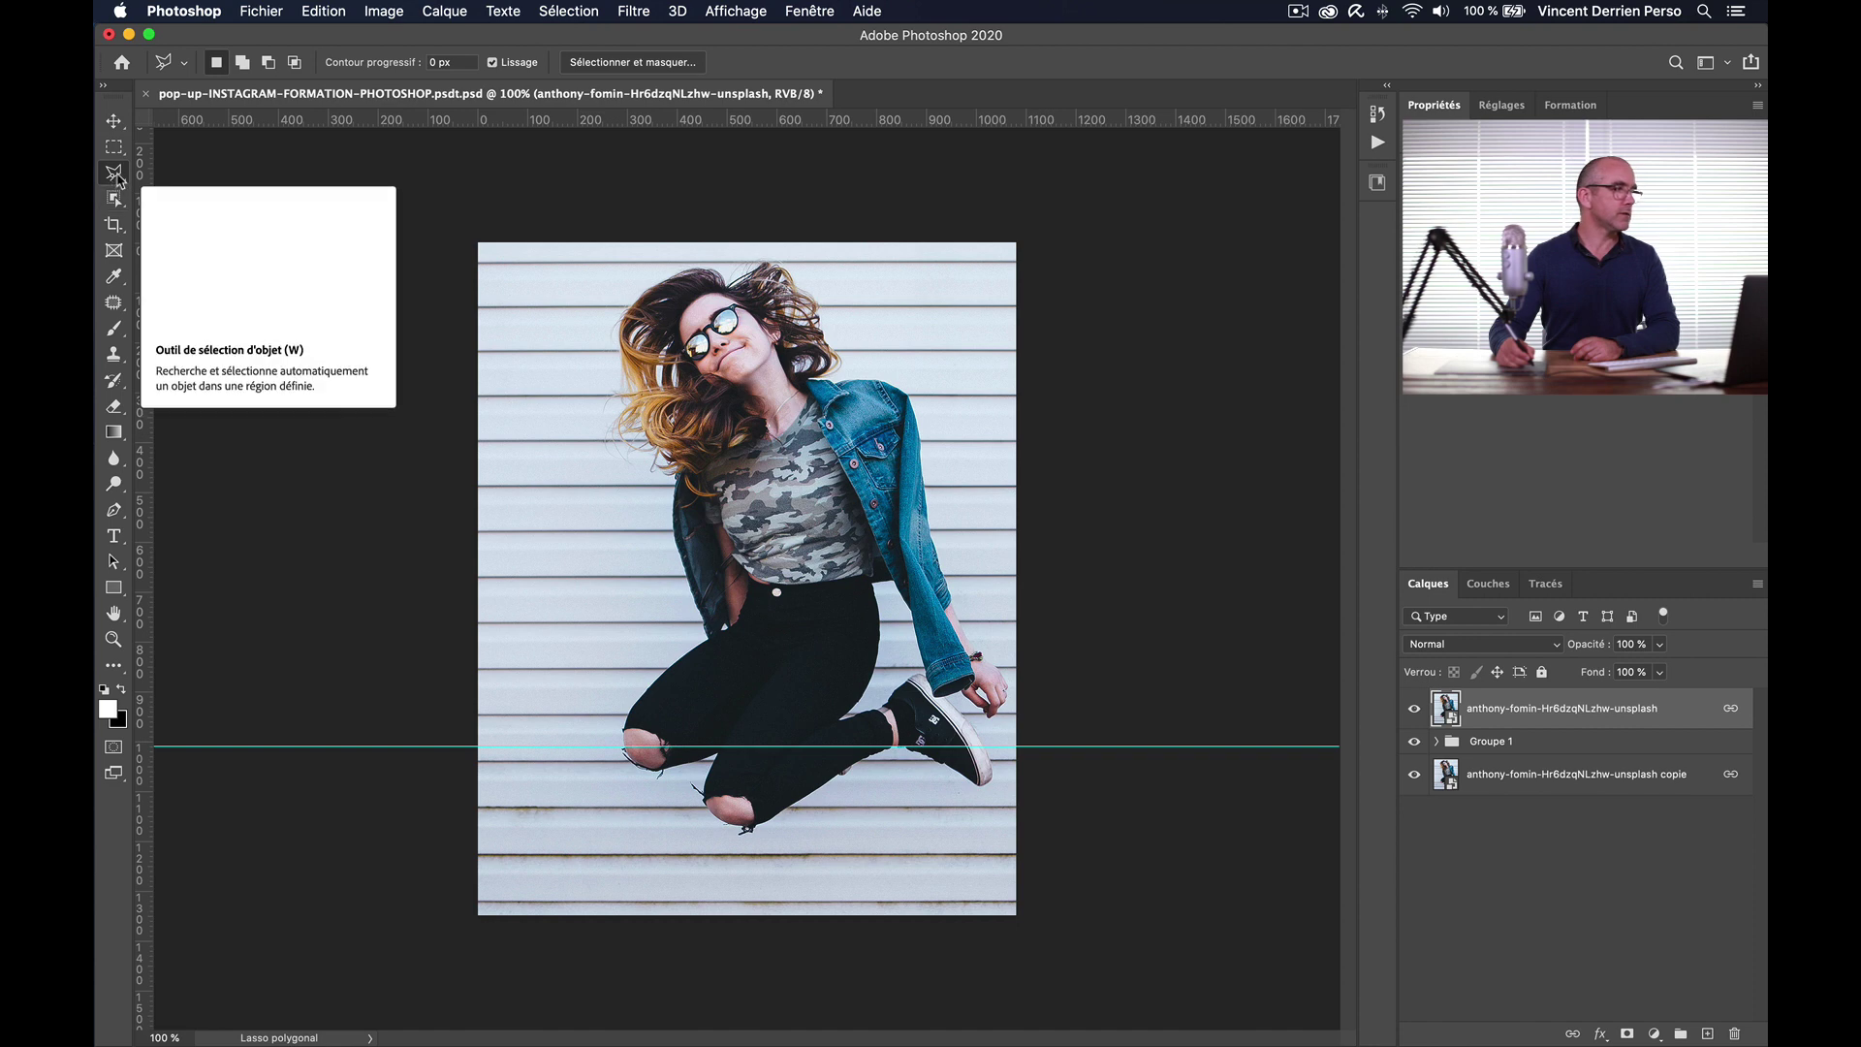
left_click(113, 178)
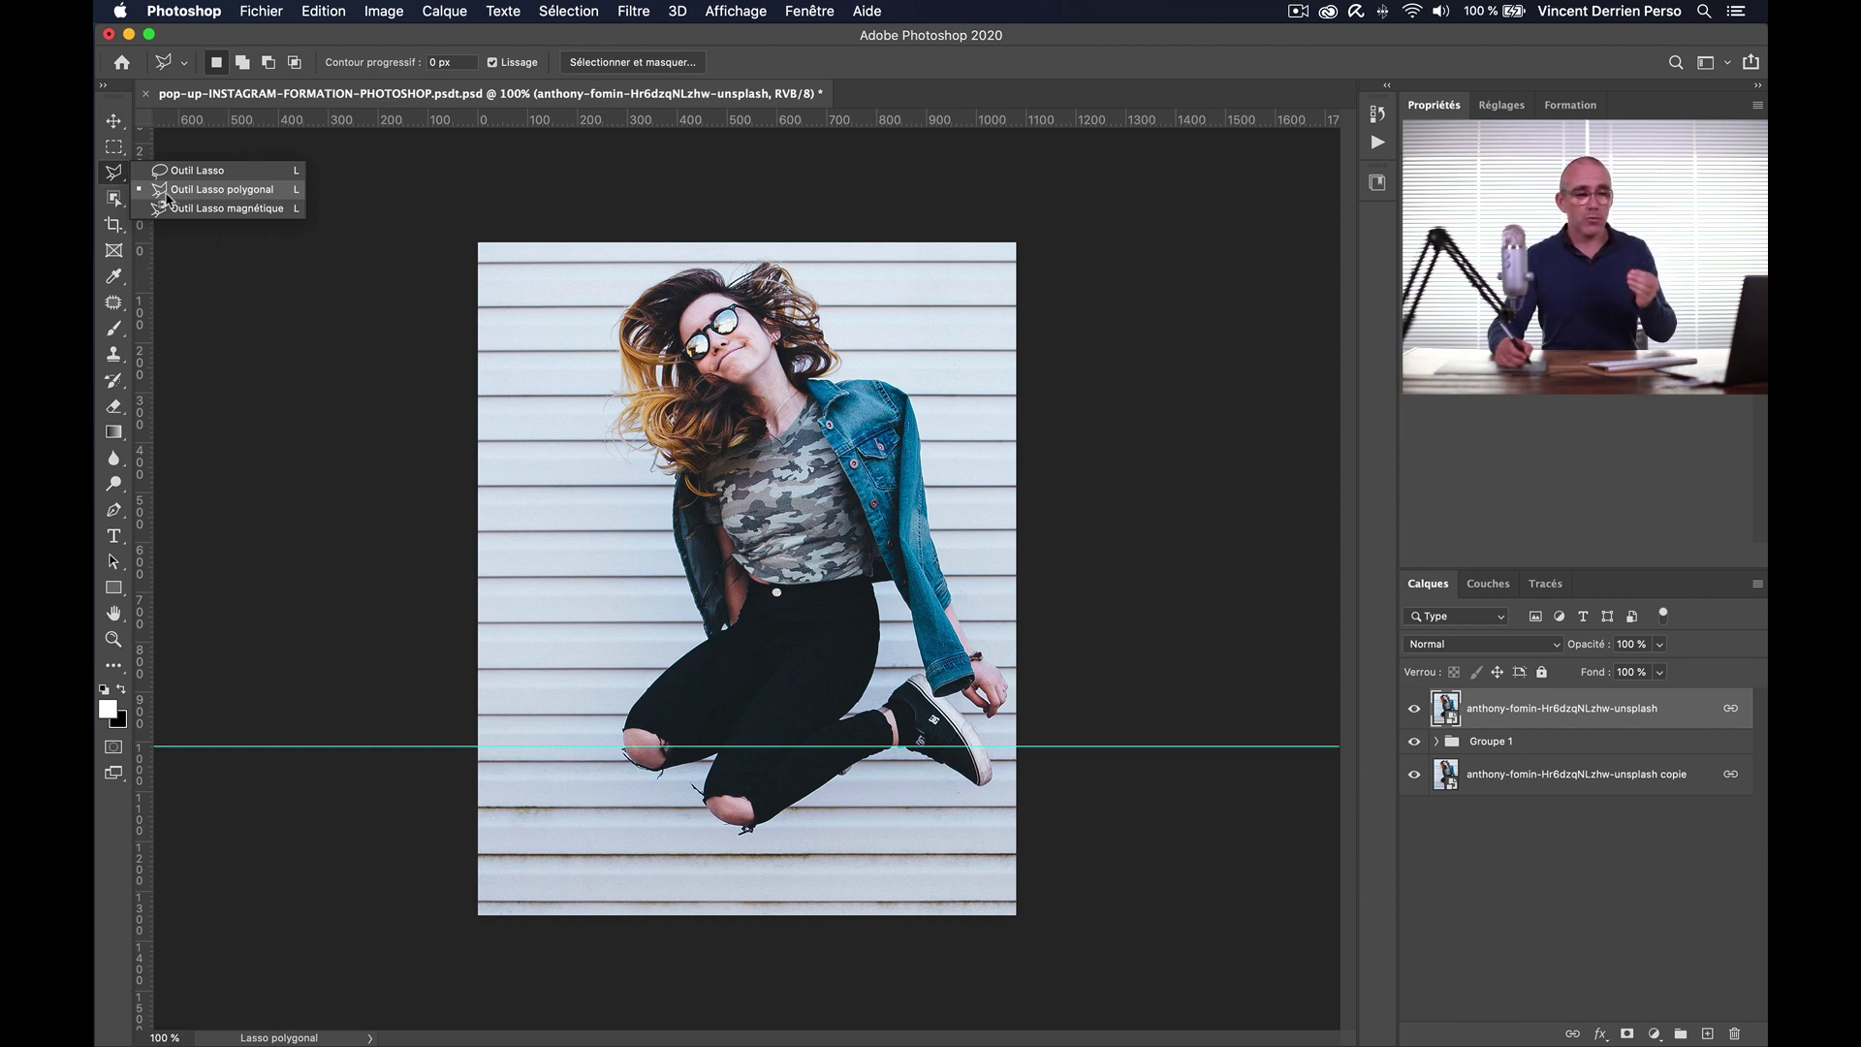
left_click(116, 200)
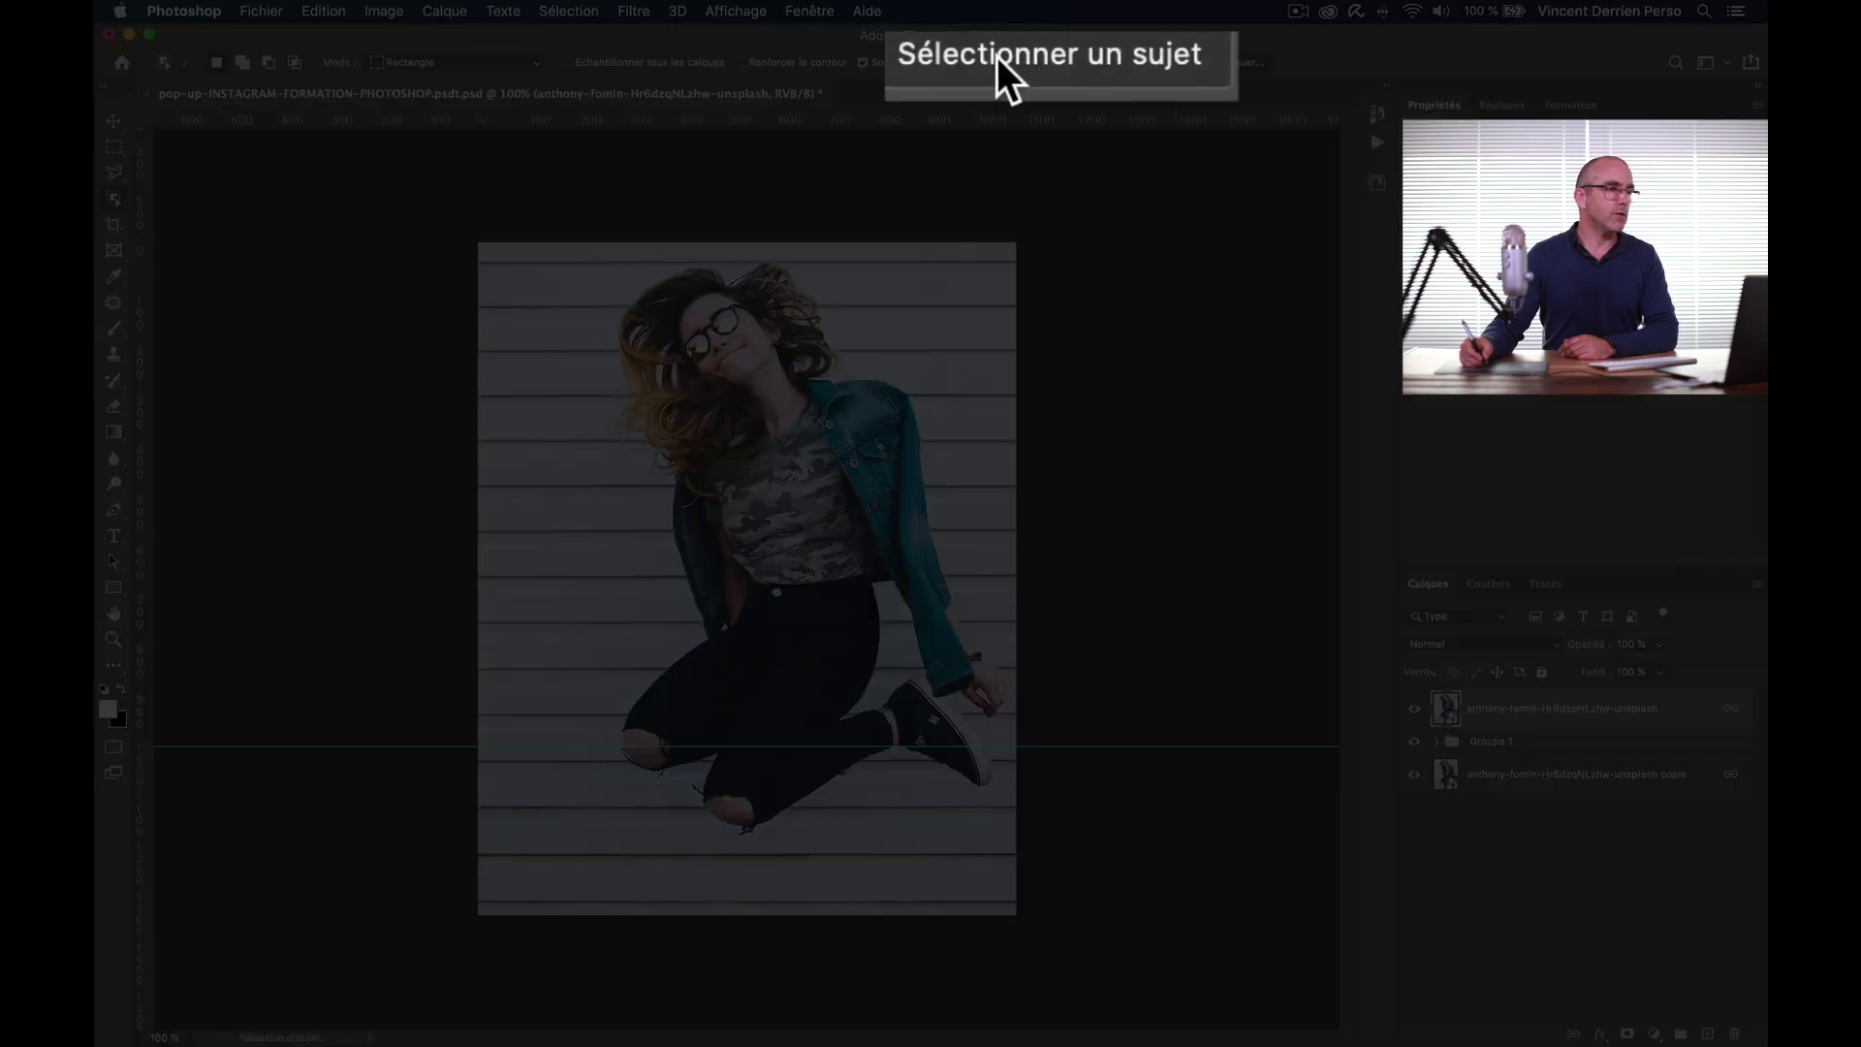
left_click(1004, 61)
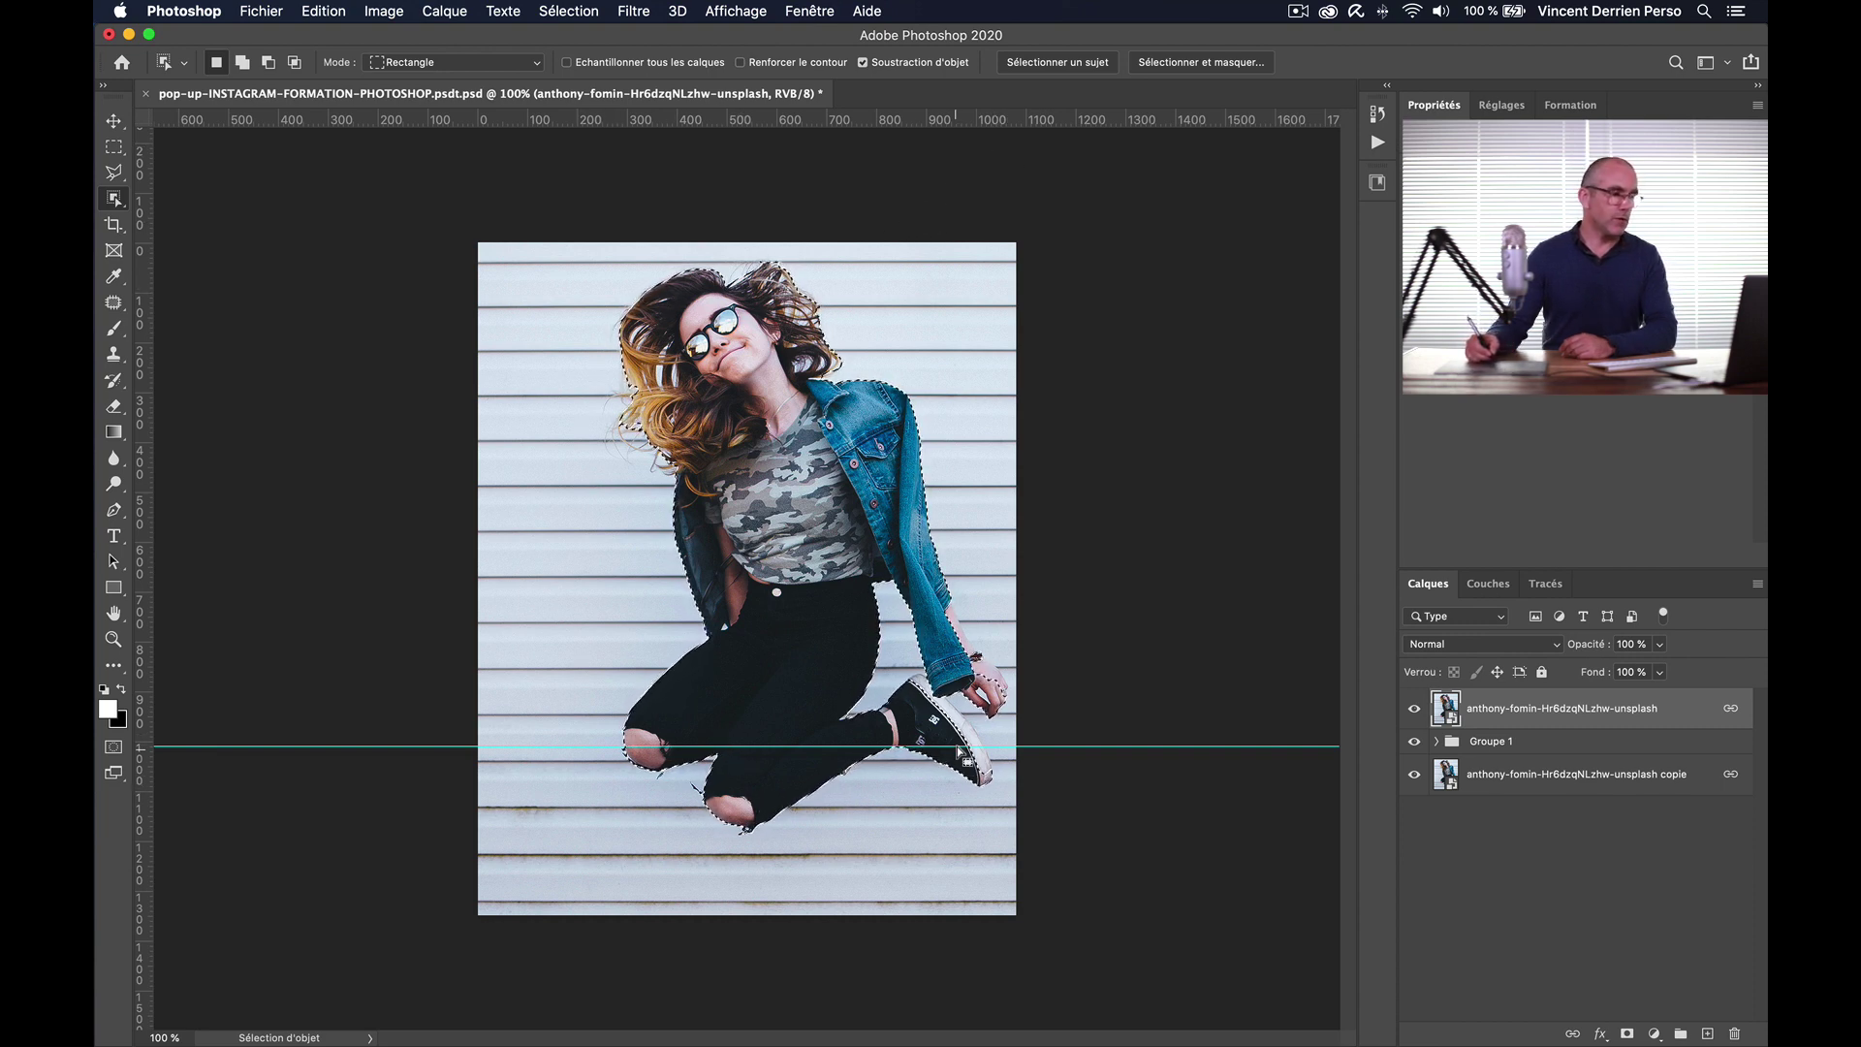
Step: Inspect the selection edges around the legs and add the shoe's missing white sole with the Object Selection tool
key("super+plus")
key("super+plus")
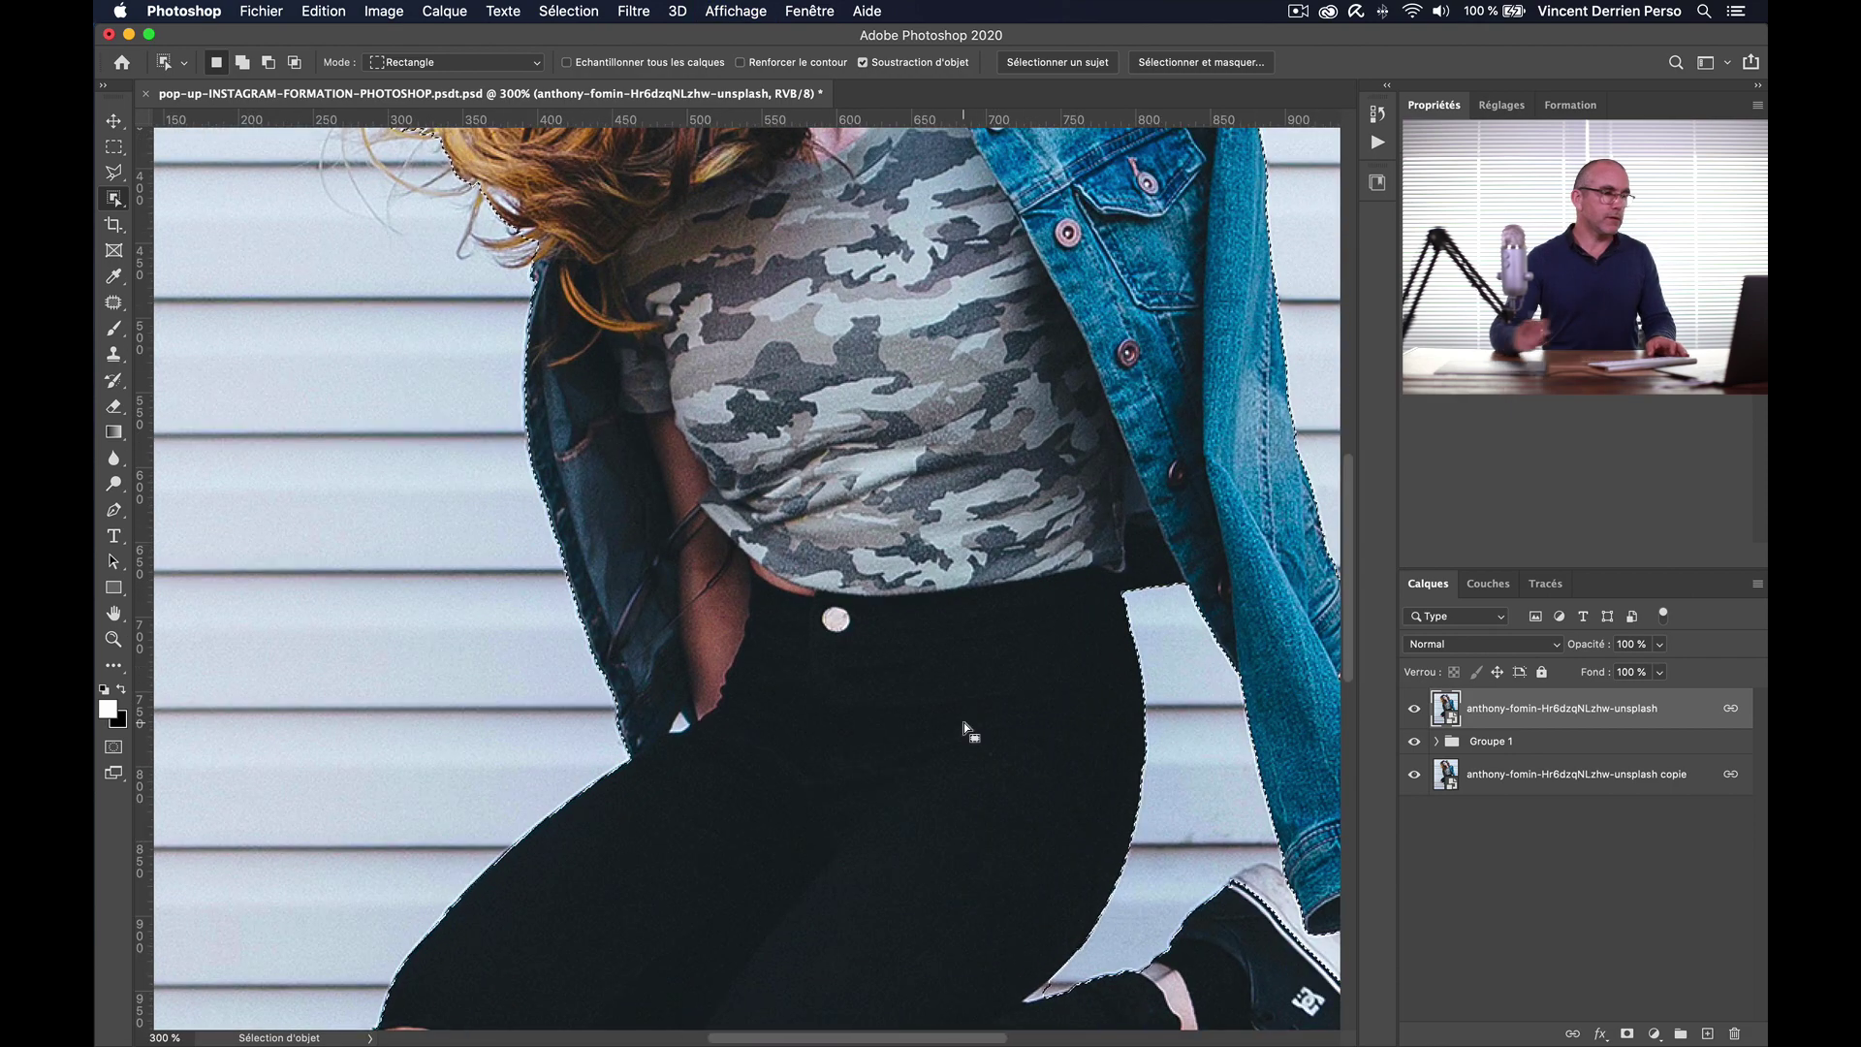
left_click_drag(748, 934, 794, 502)
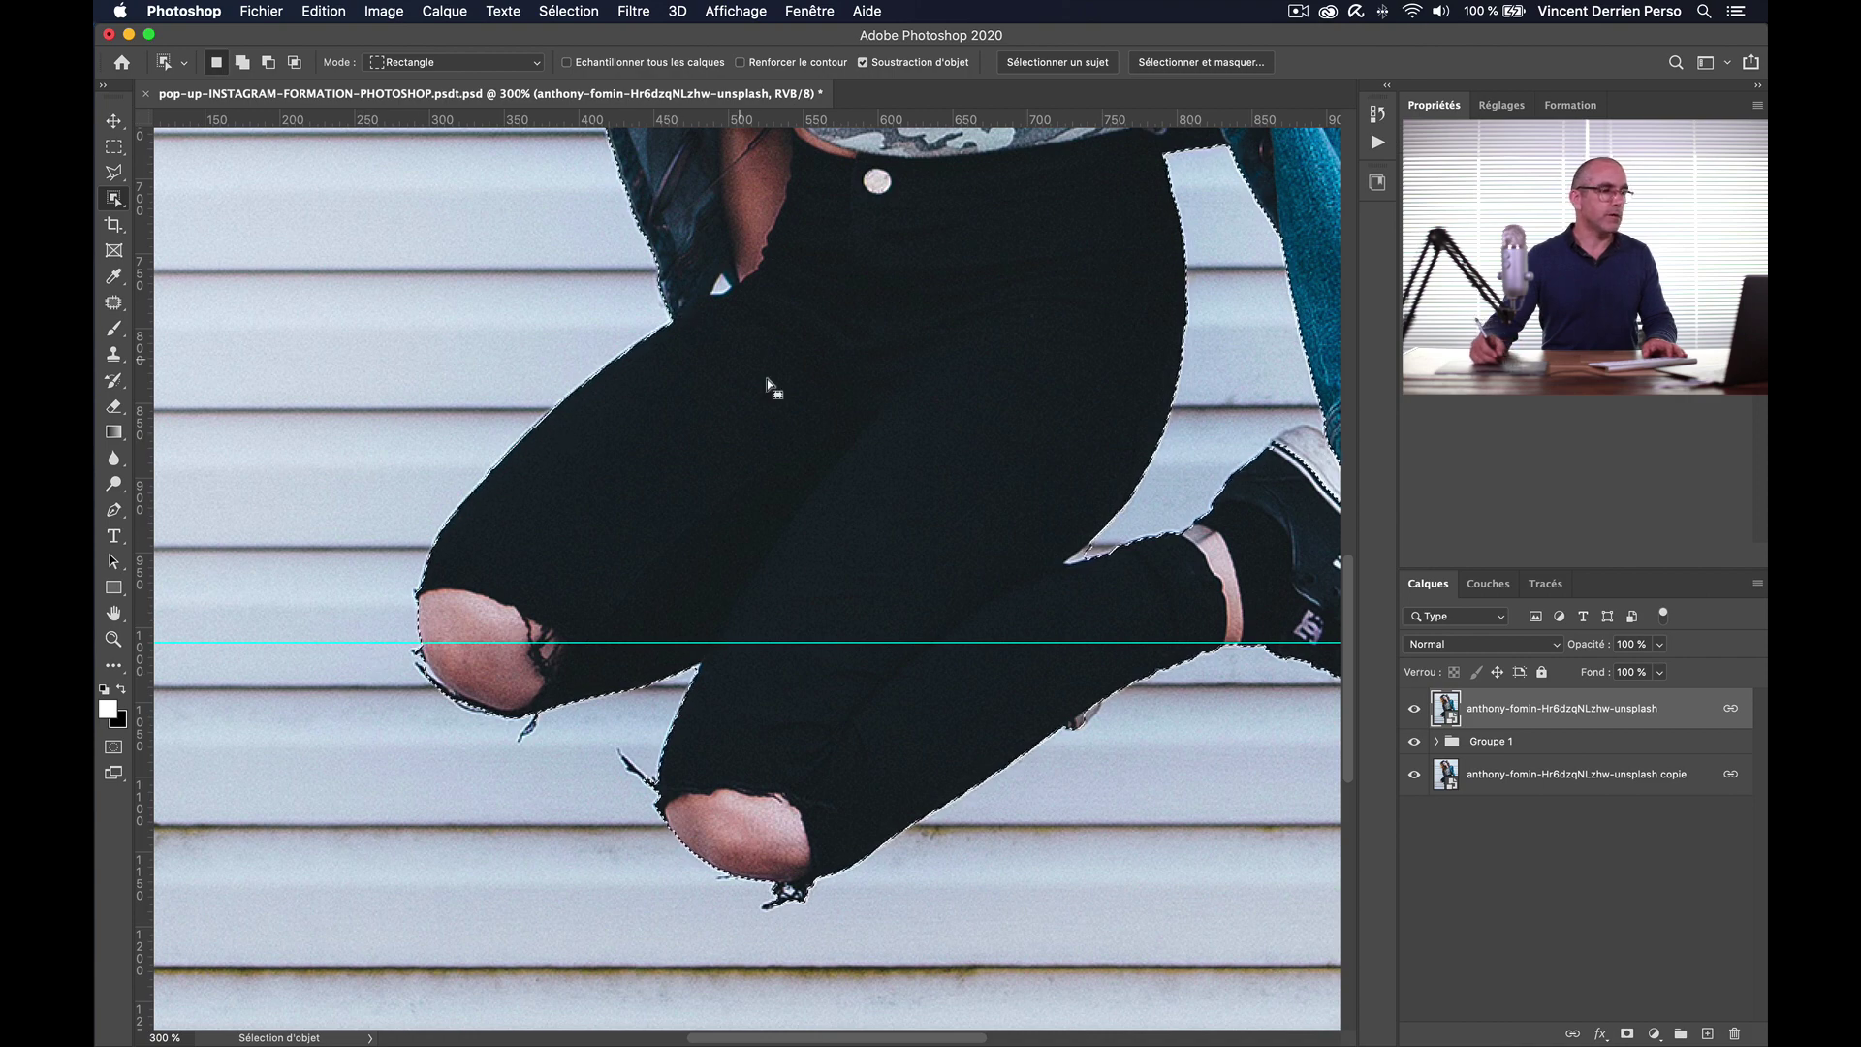
left_click_drag(1193, 531, 726, 637)
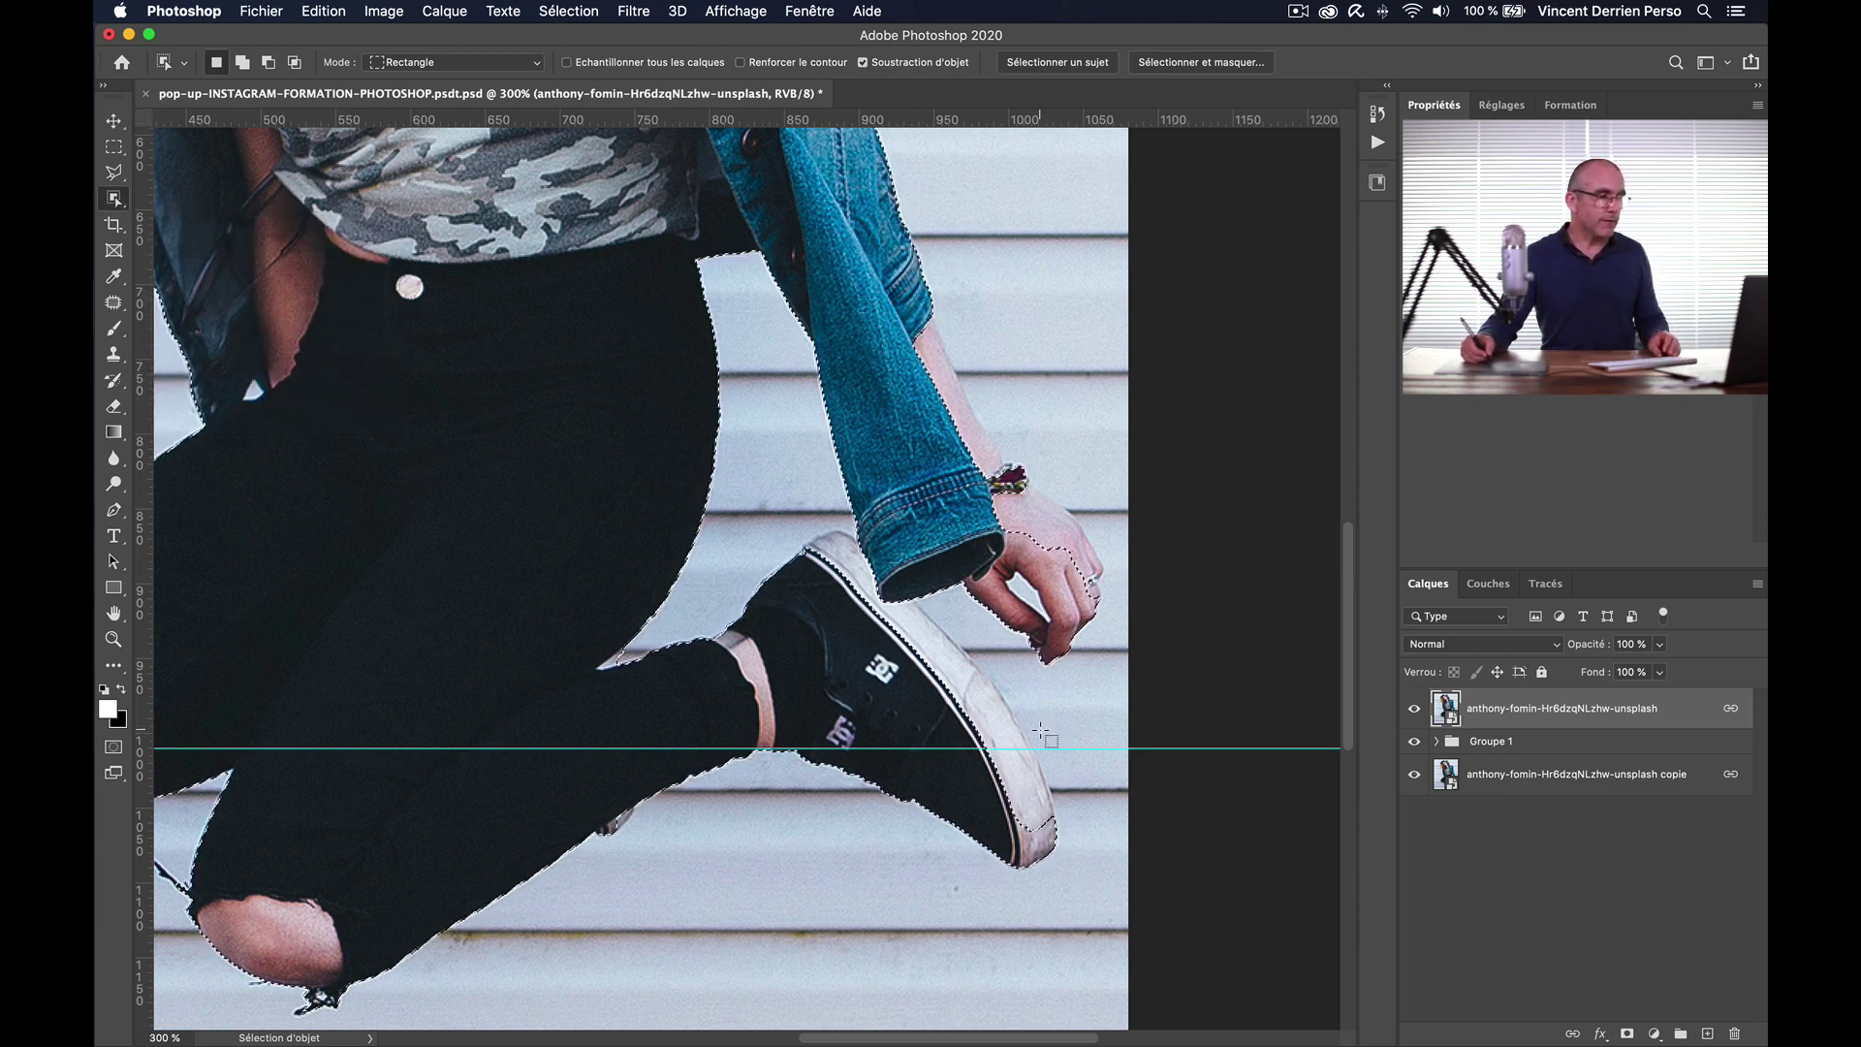
key("shift")
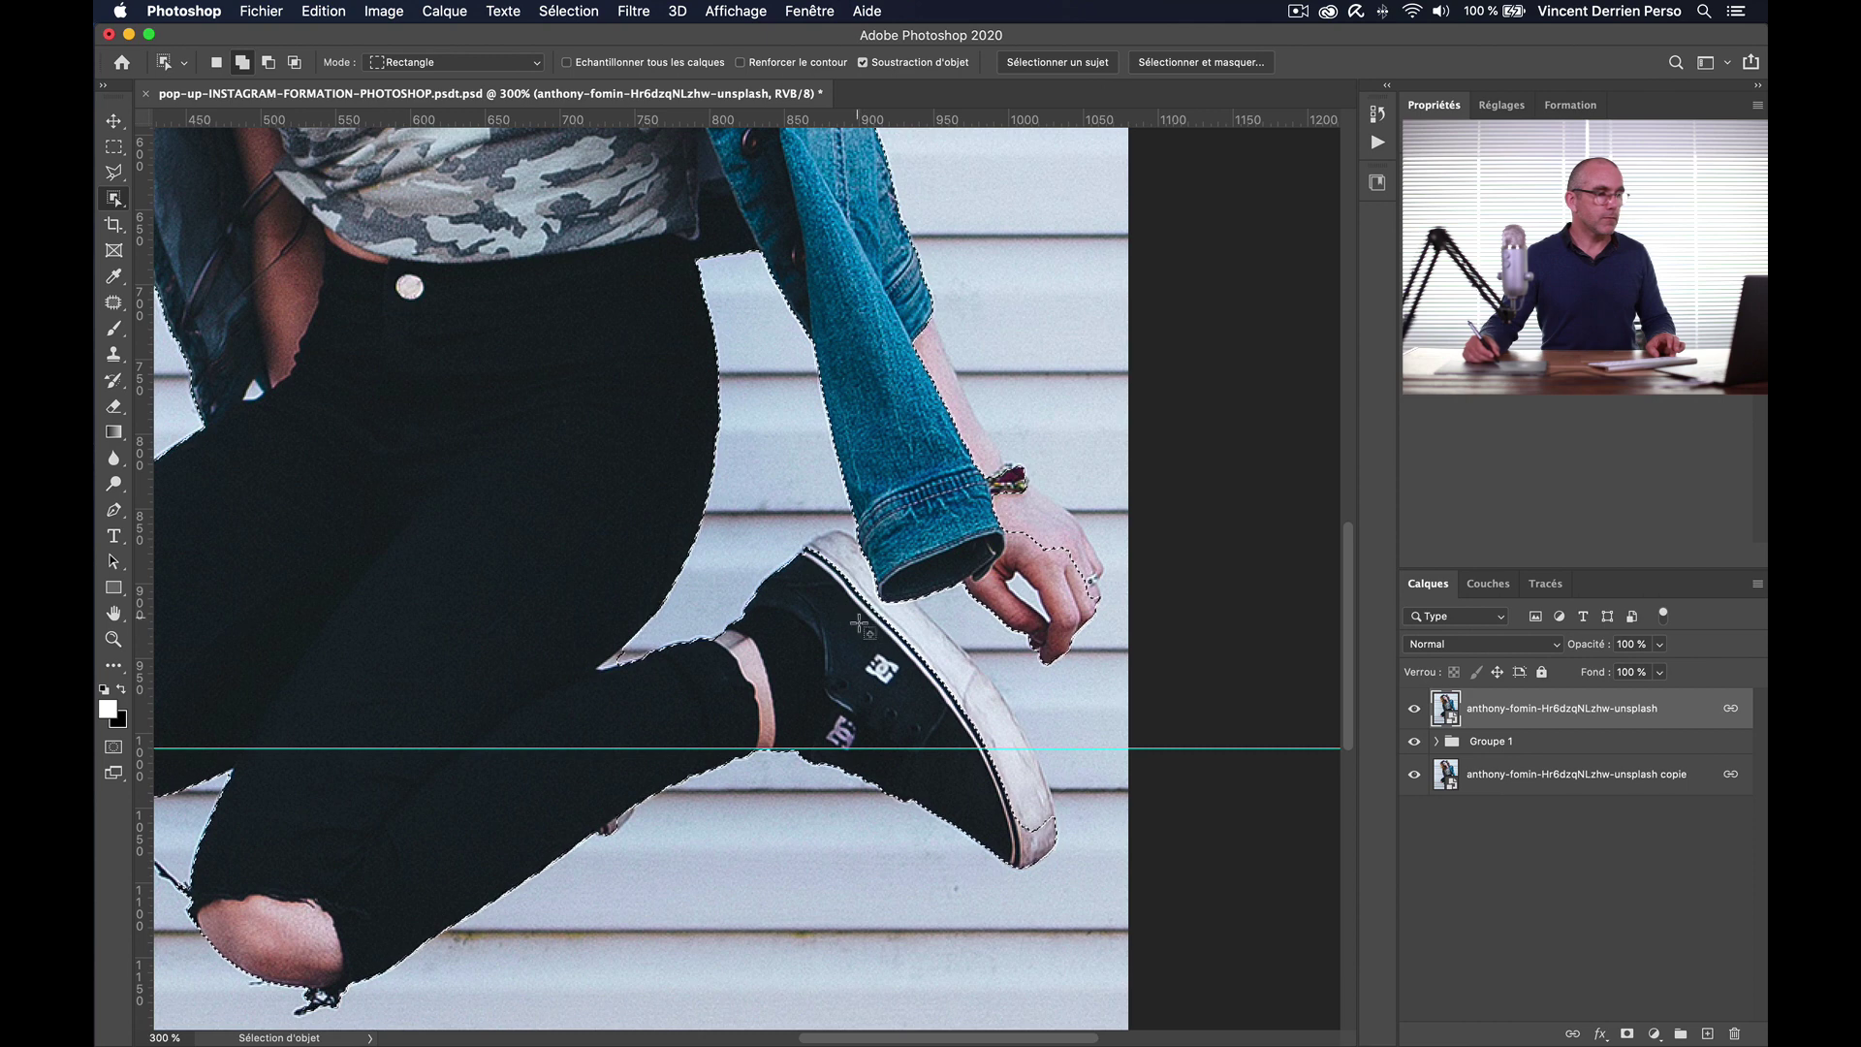
left_click_drag(872, 660, 1089, 853)
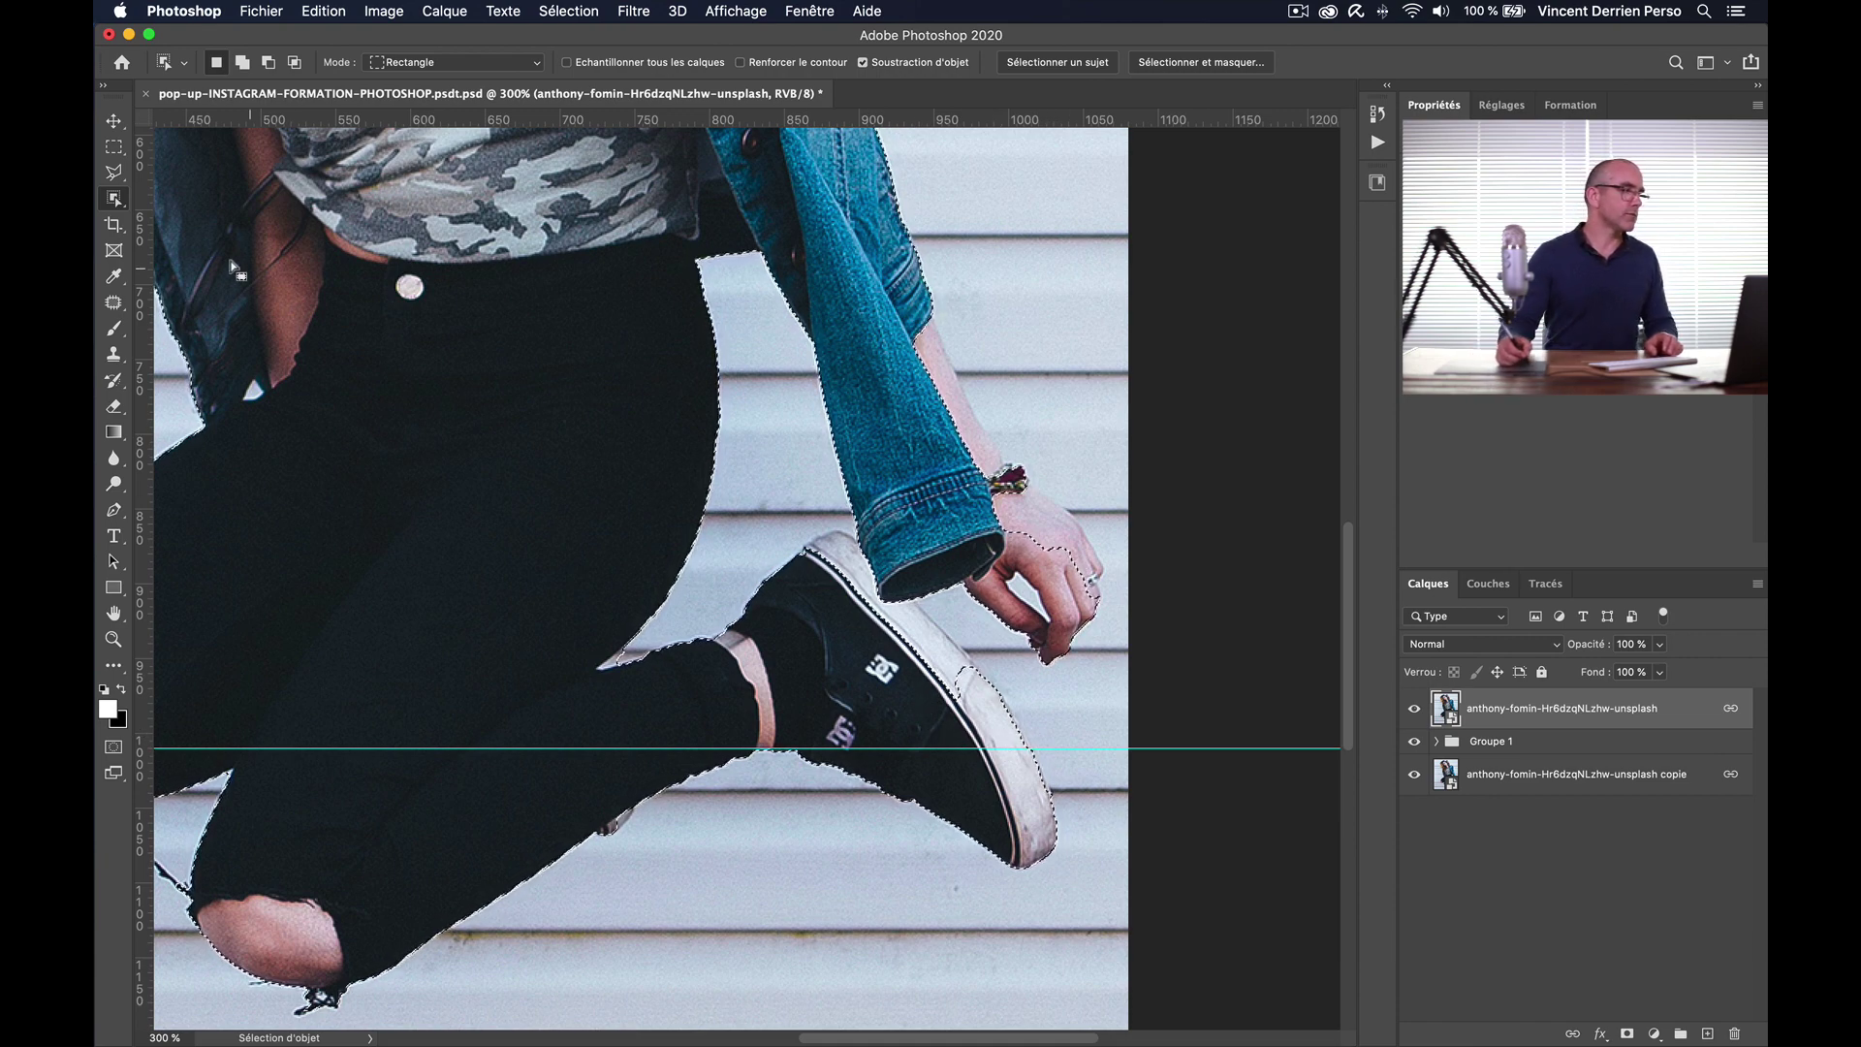
Step: Correct the selection along the upper edge of the shoe's sole with the Quick Selection tool
left_click(116, 199)
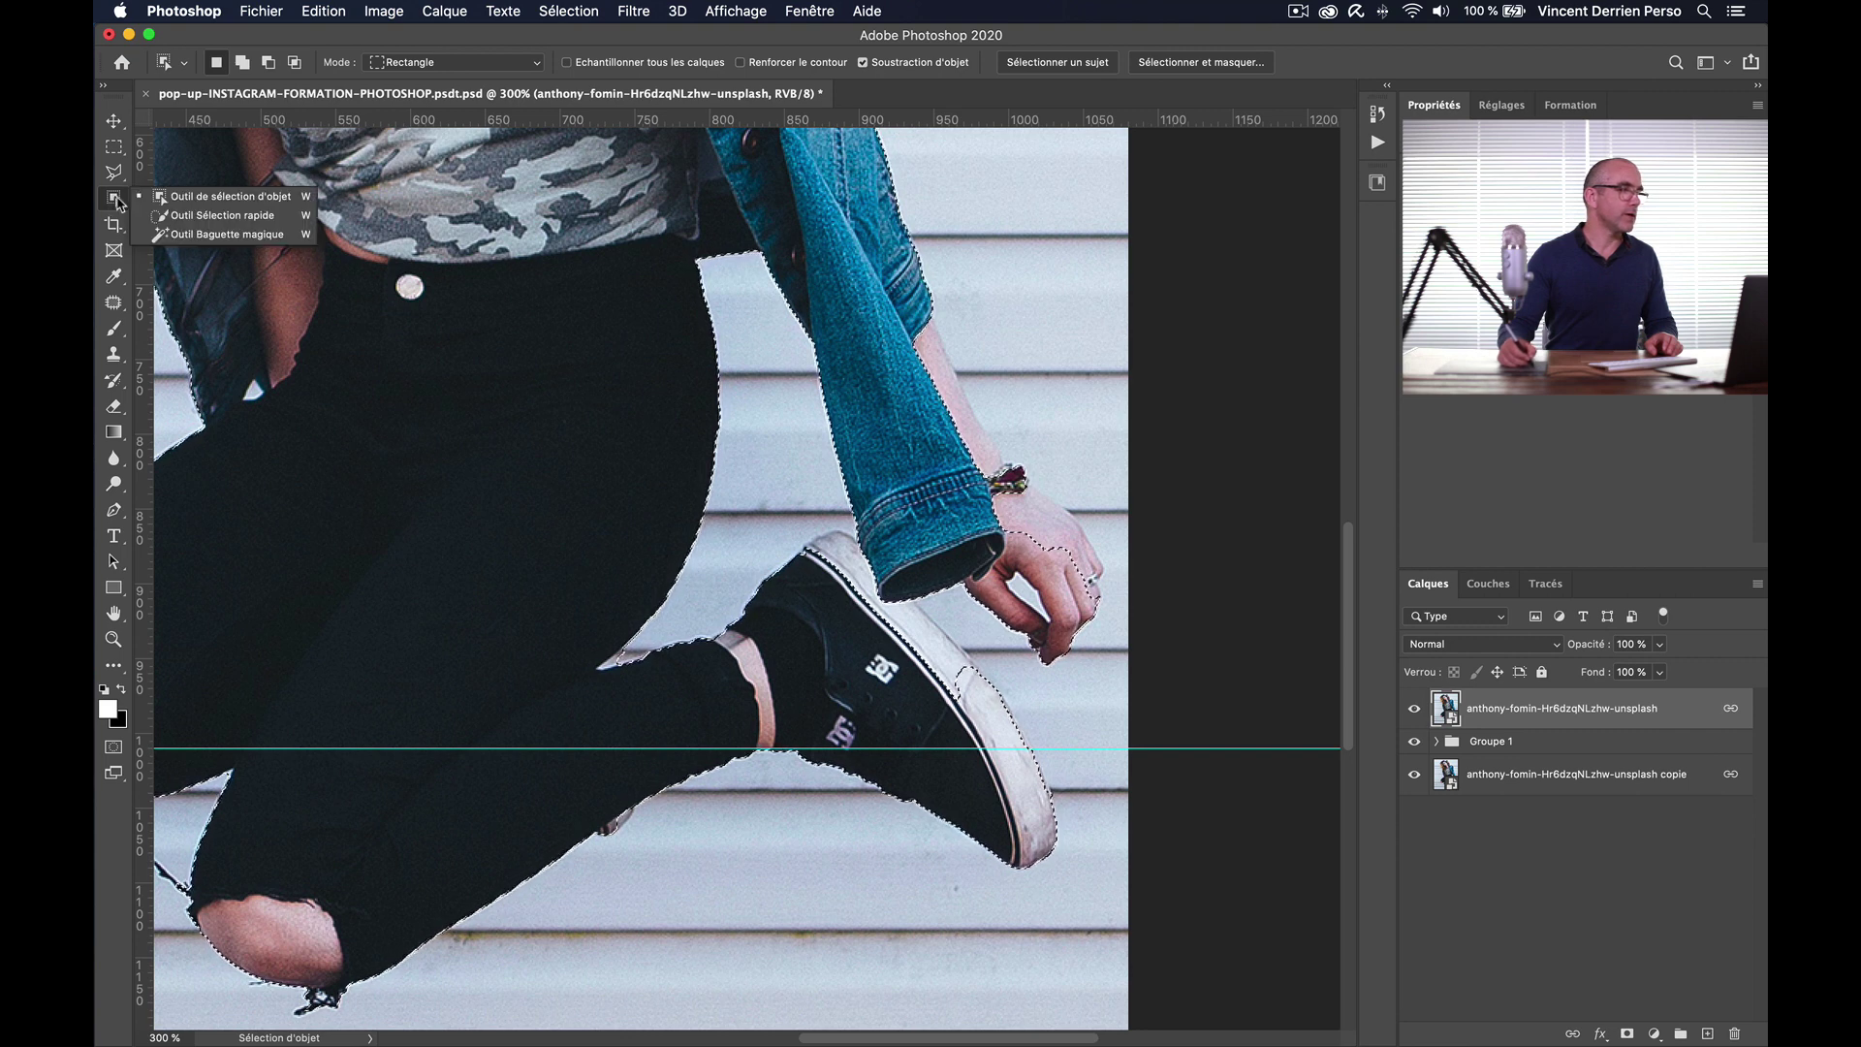
left_click(221, 215)
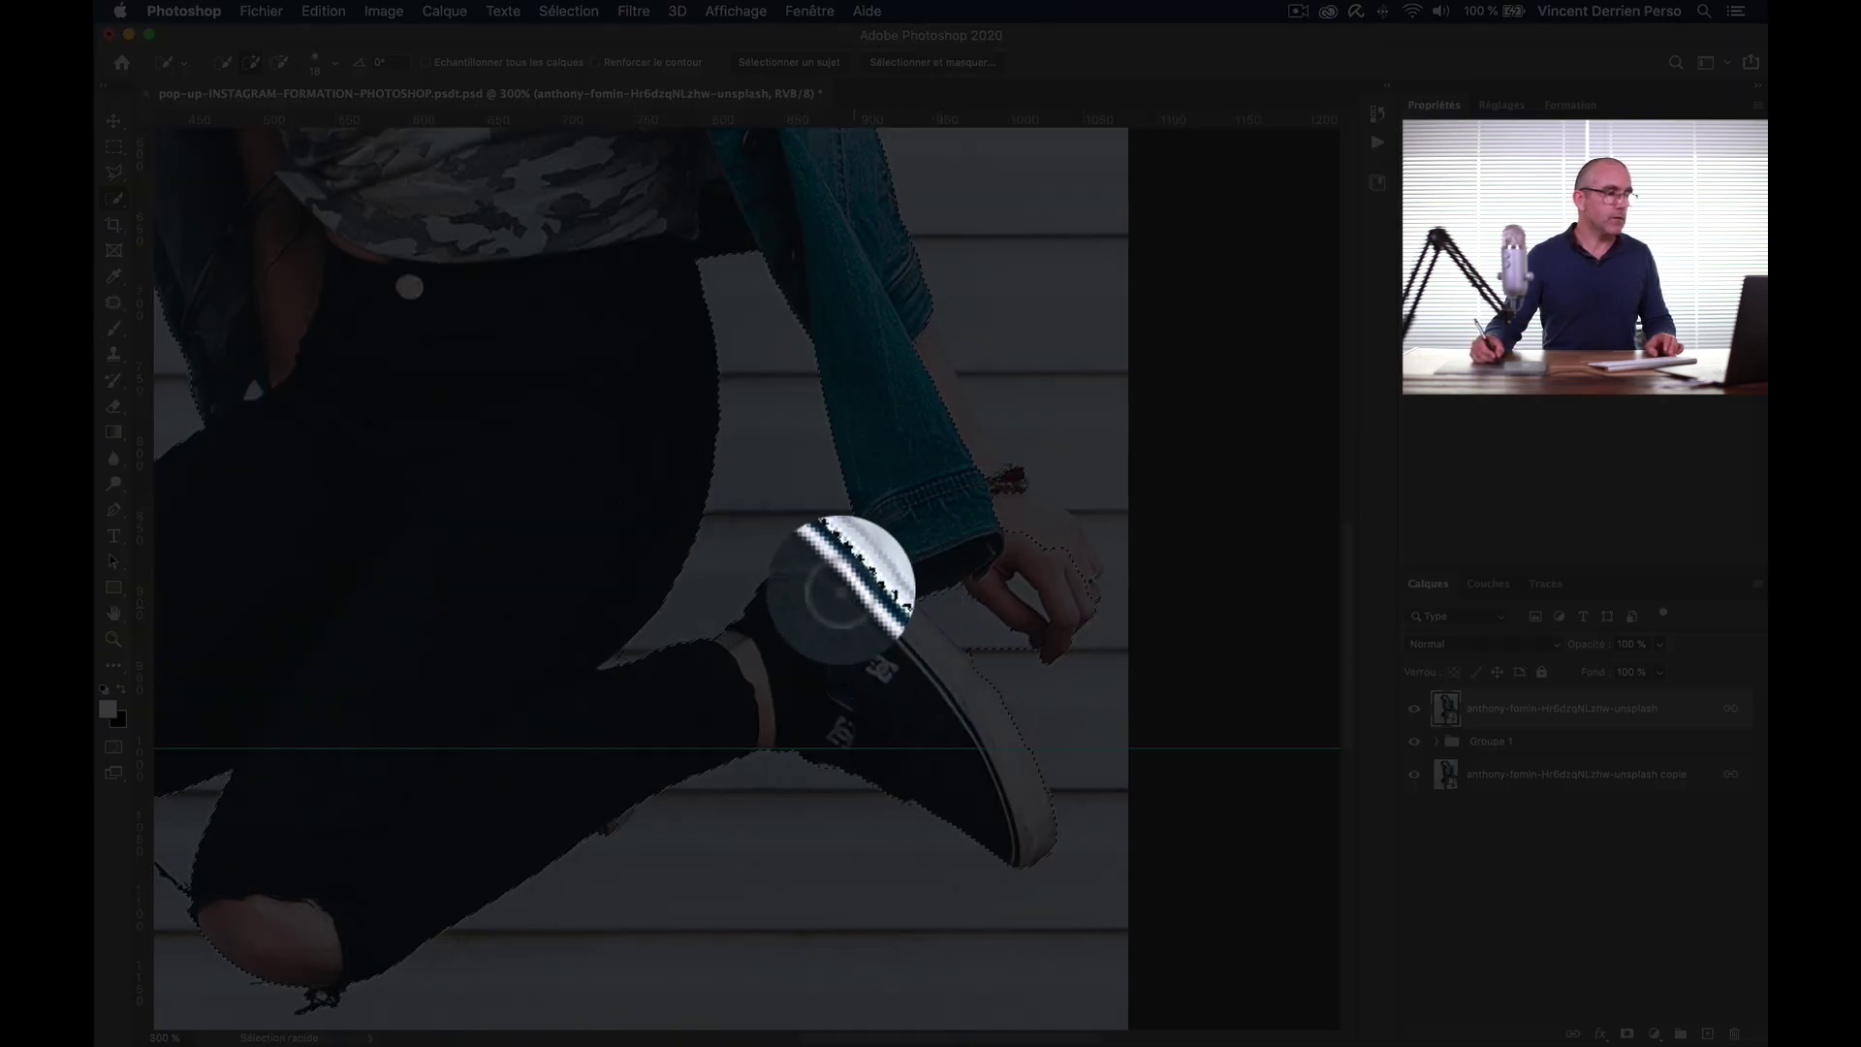
left_click_drag(832, 575, 904, 646)
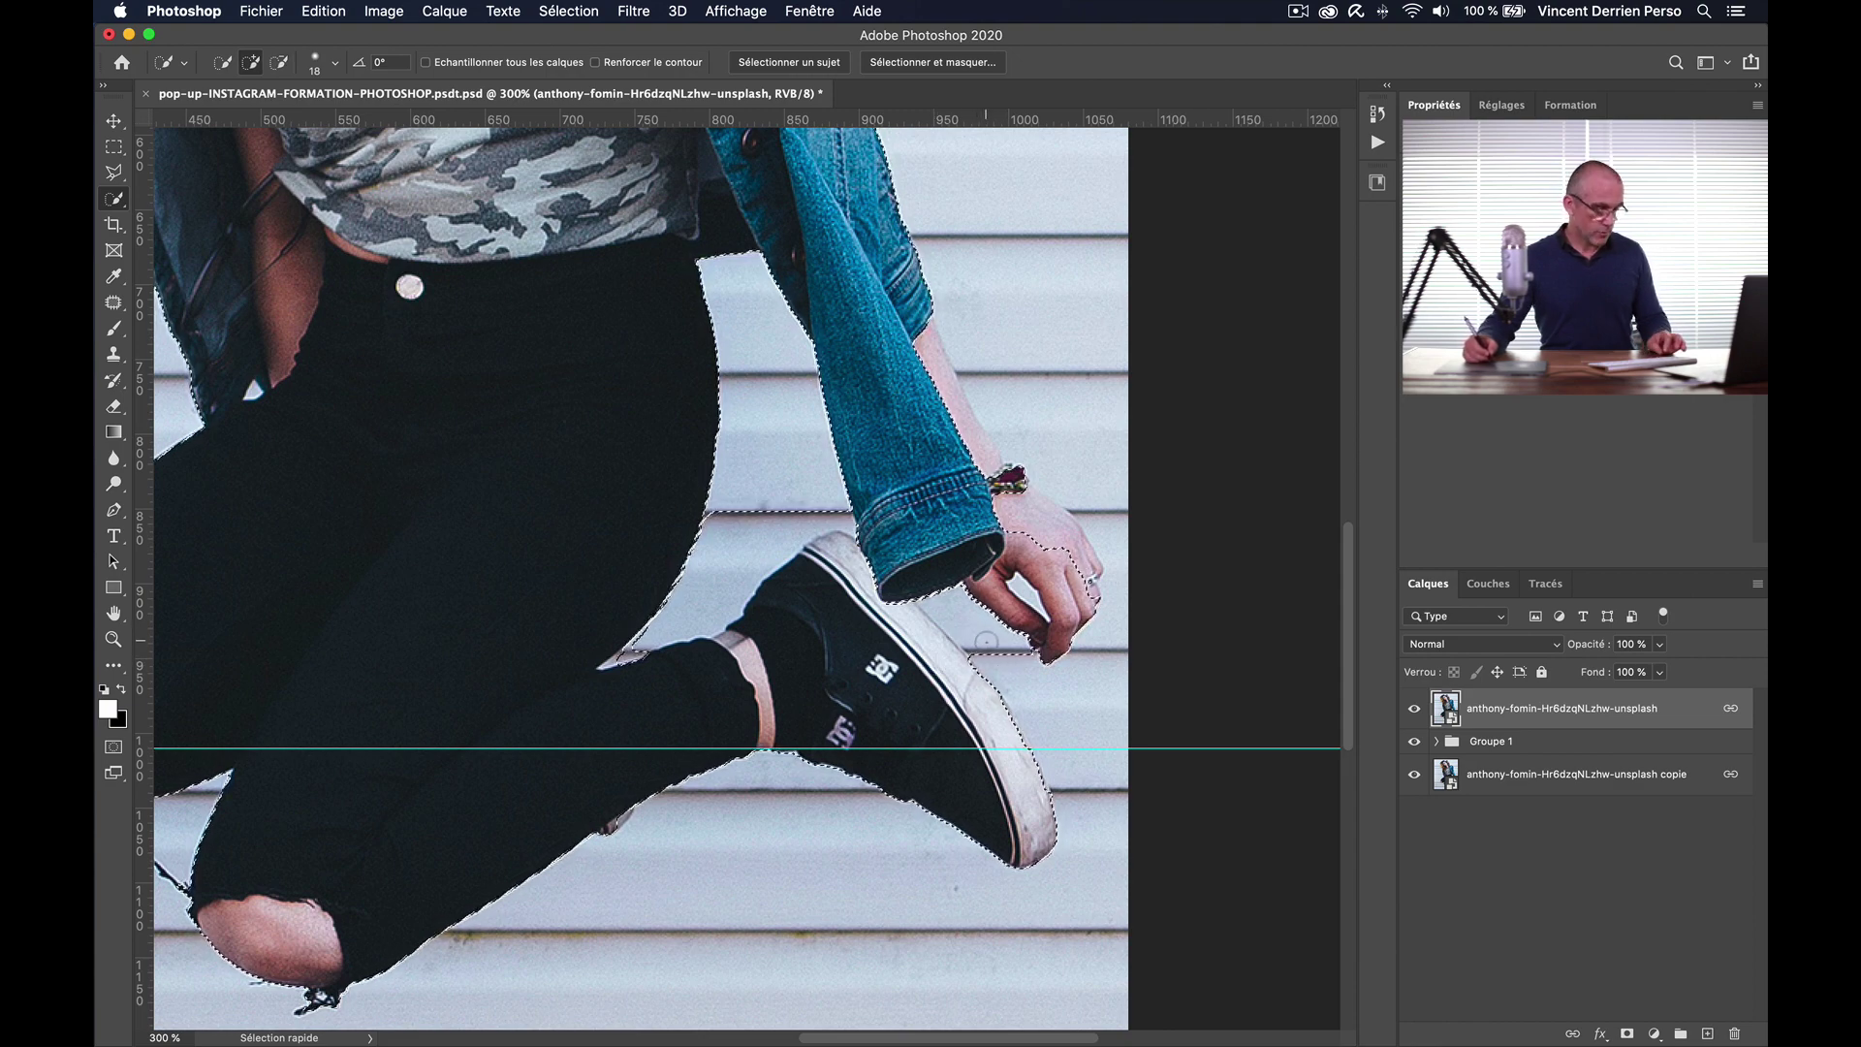
key("alt")
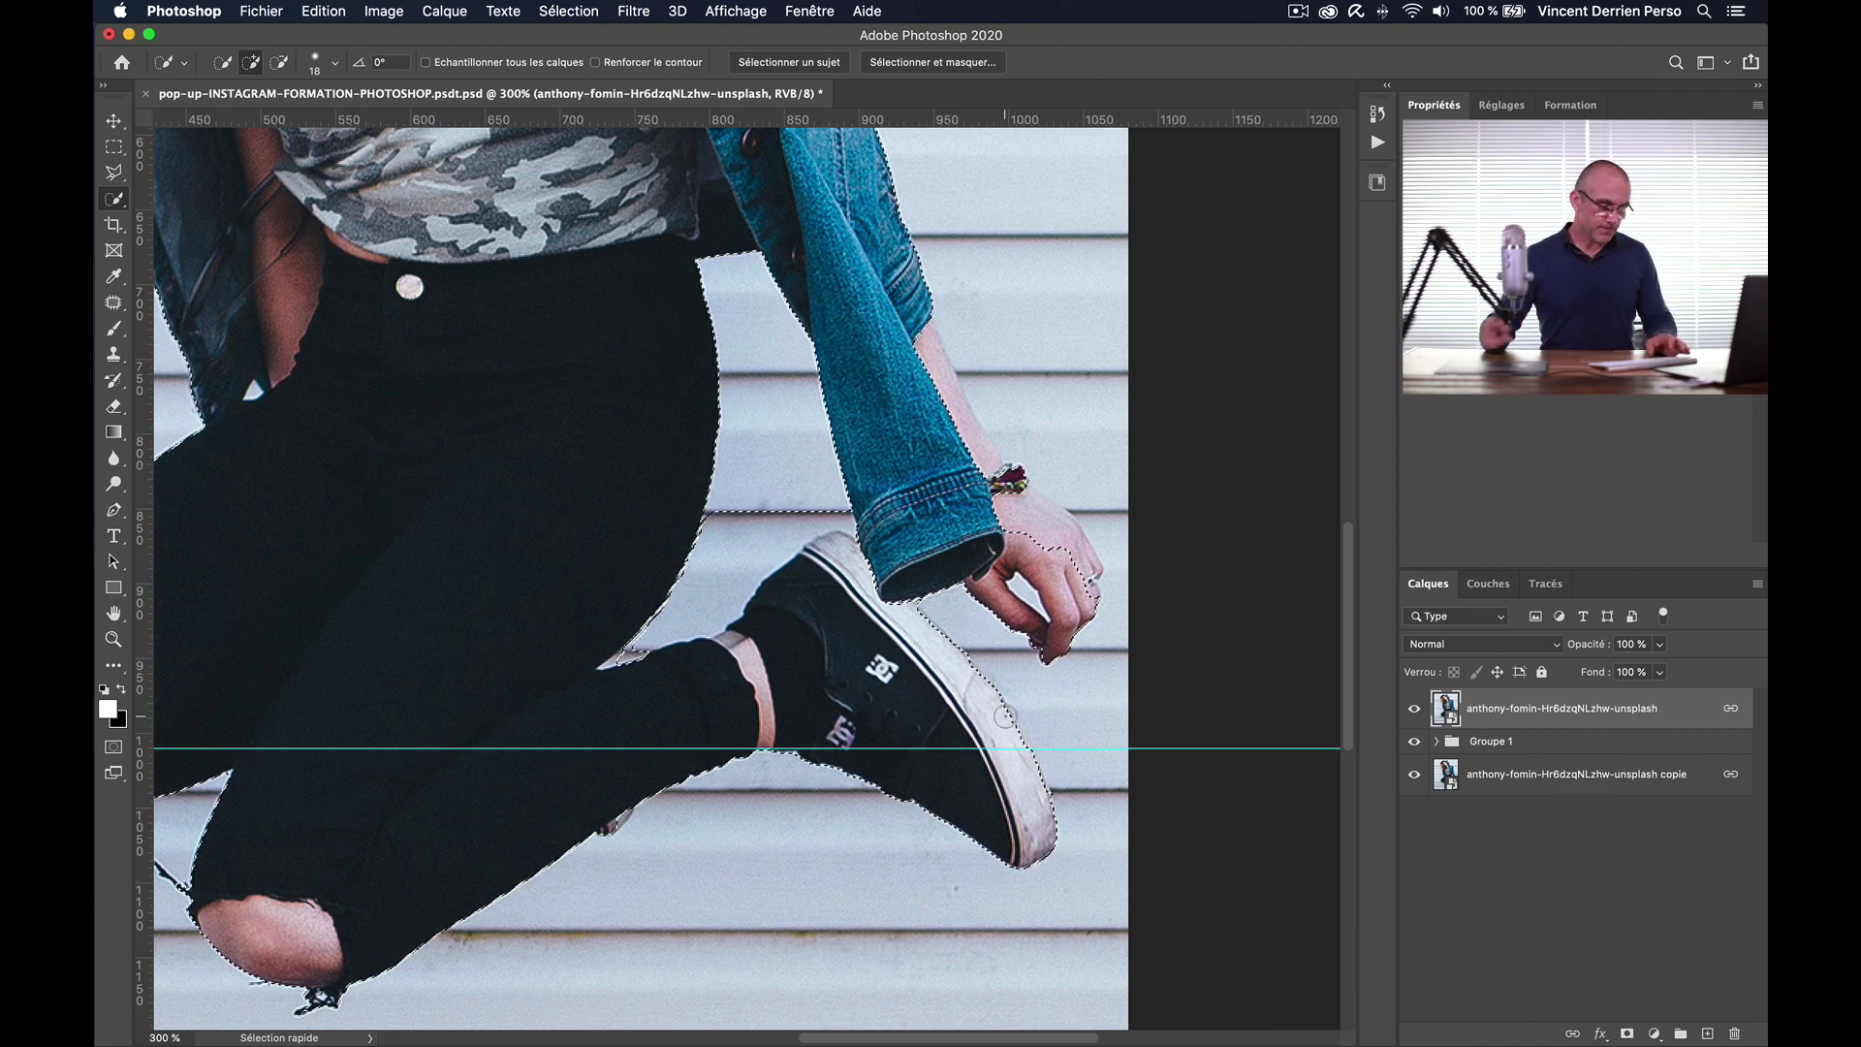
Step: Mask the upper photo layer with the selection of the woman
key("super+1")
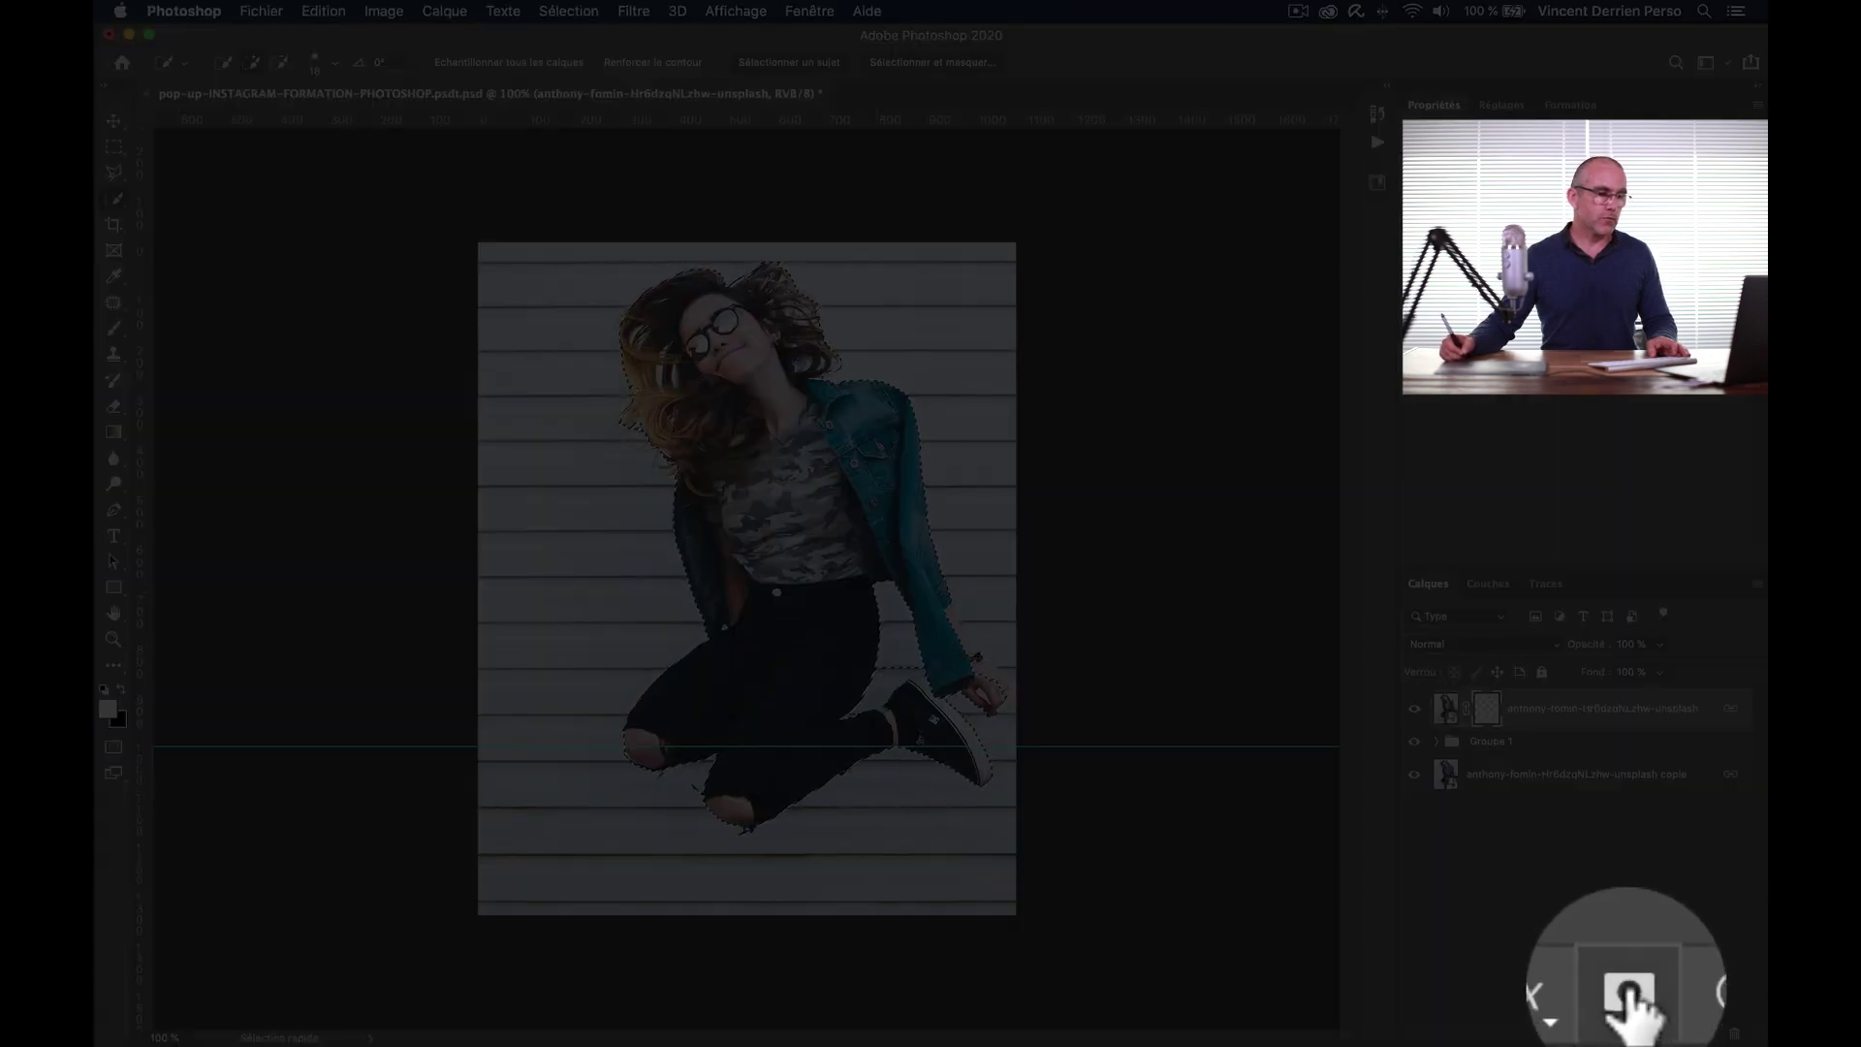
left_click(1636, 1029)
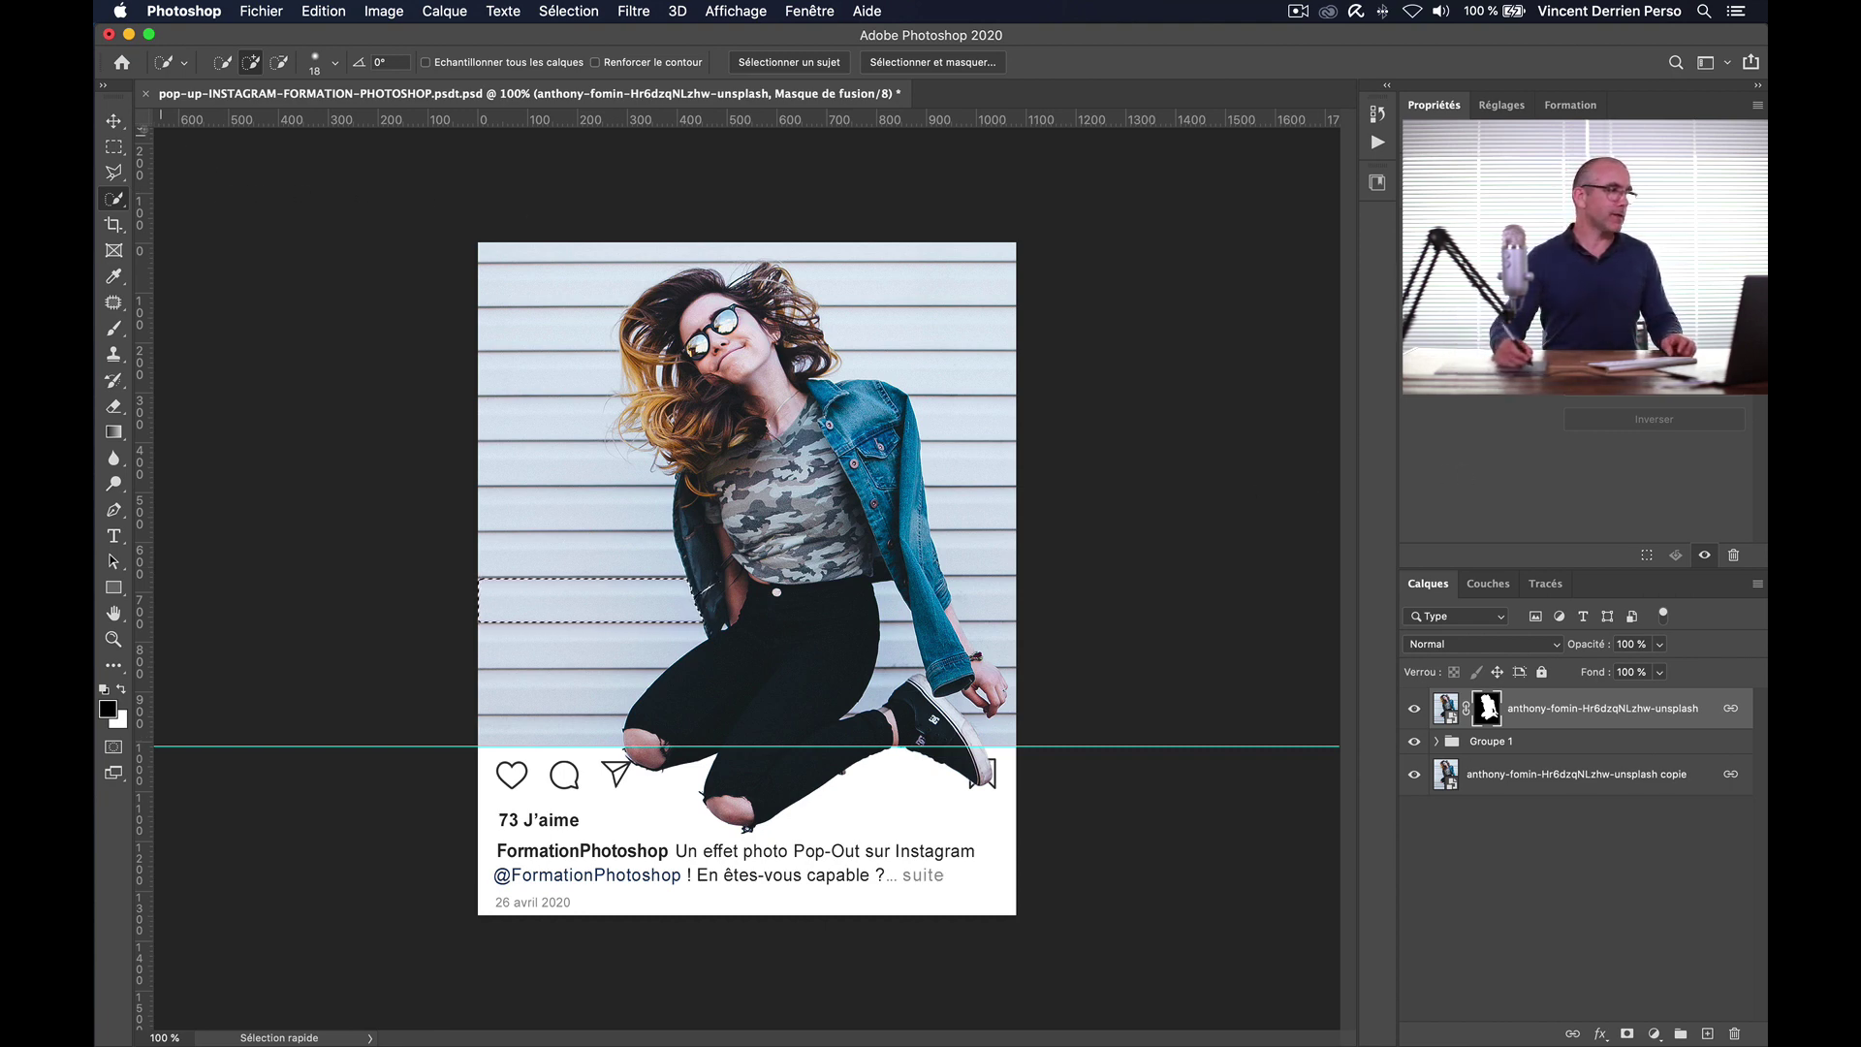
Step: Shift the linked photos slightly left and clear the leftover selection
key("v")
mouse_move(867, 473)
left_mouse_down()
mouse_move(753, 501)
mouse_move(819, 465)
mouse_move(809, 417)
mouse_move(829, 455)
mouse_move(773, 444)
mouse_move(859, 448)
mouse_move(829, 444)
left_mouse_up()
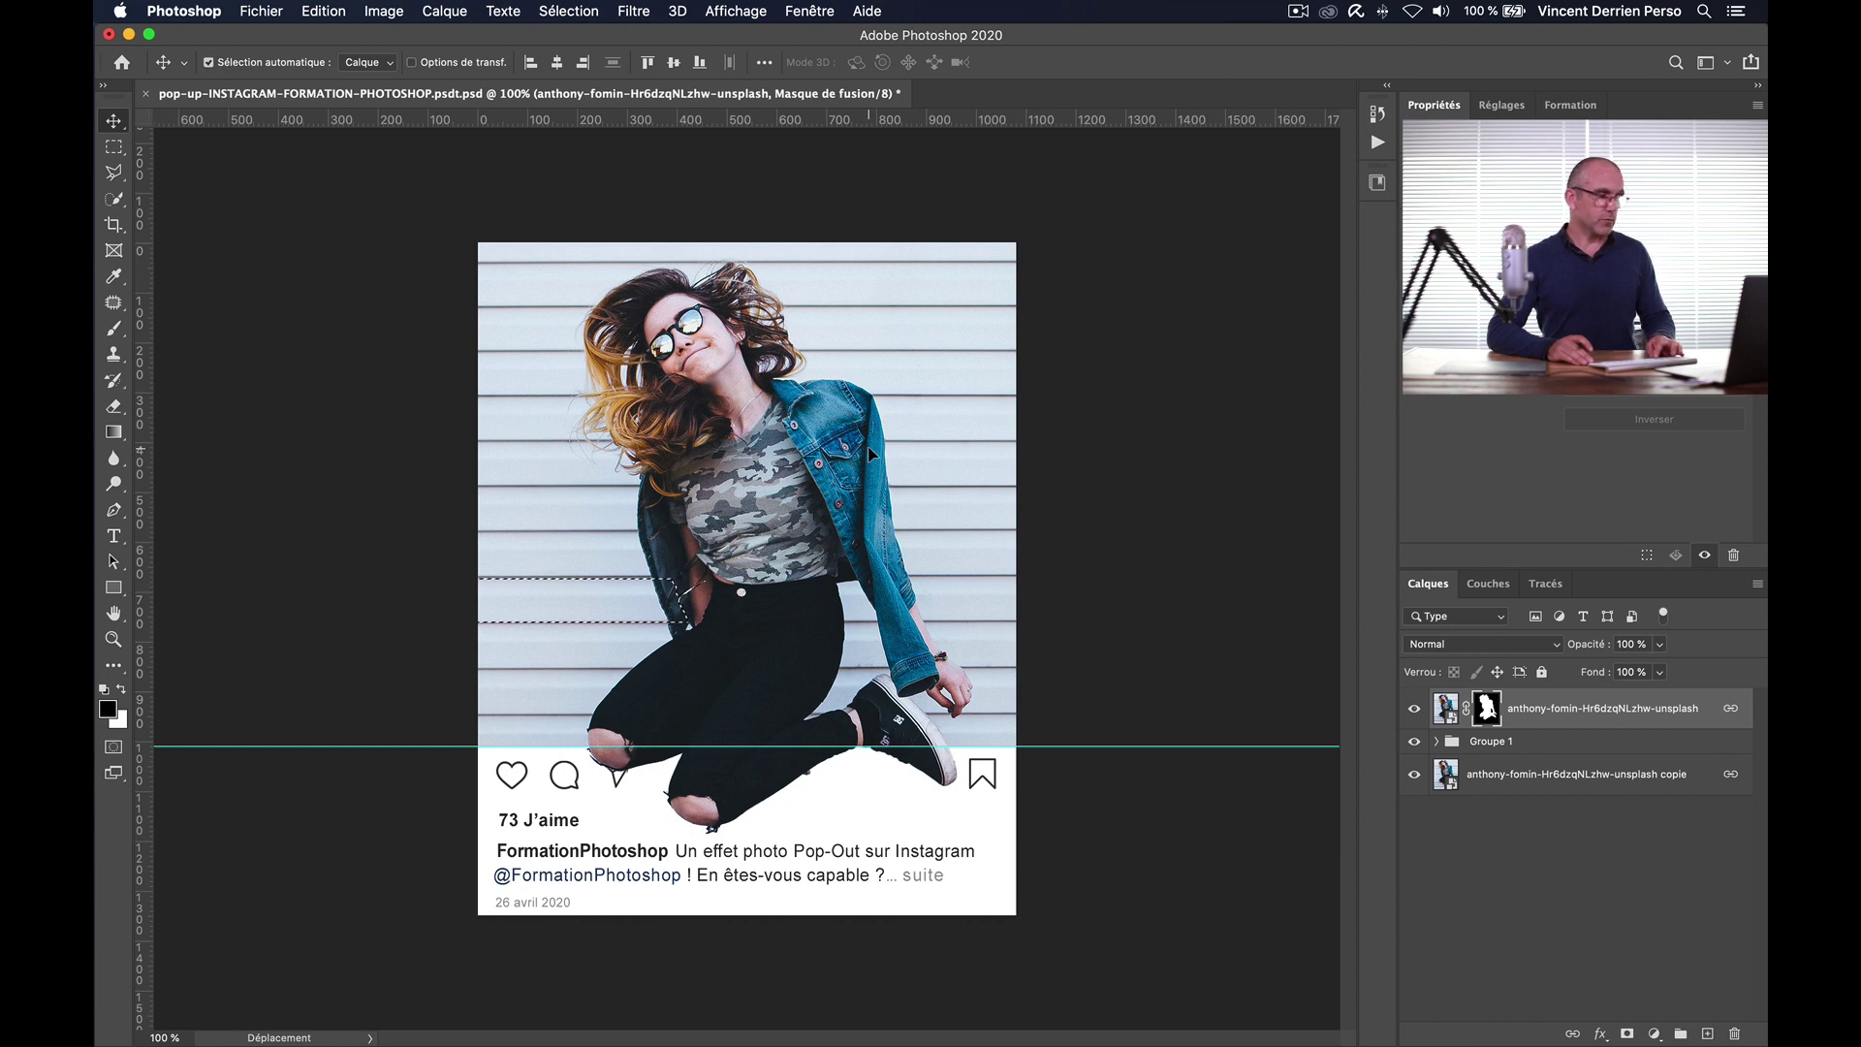
key("super+d")
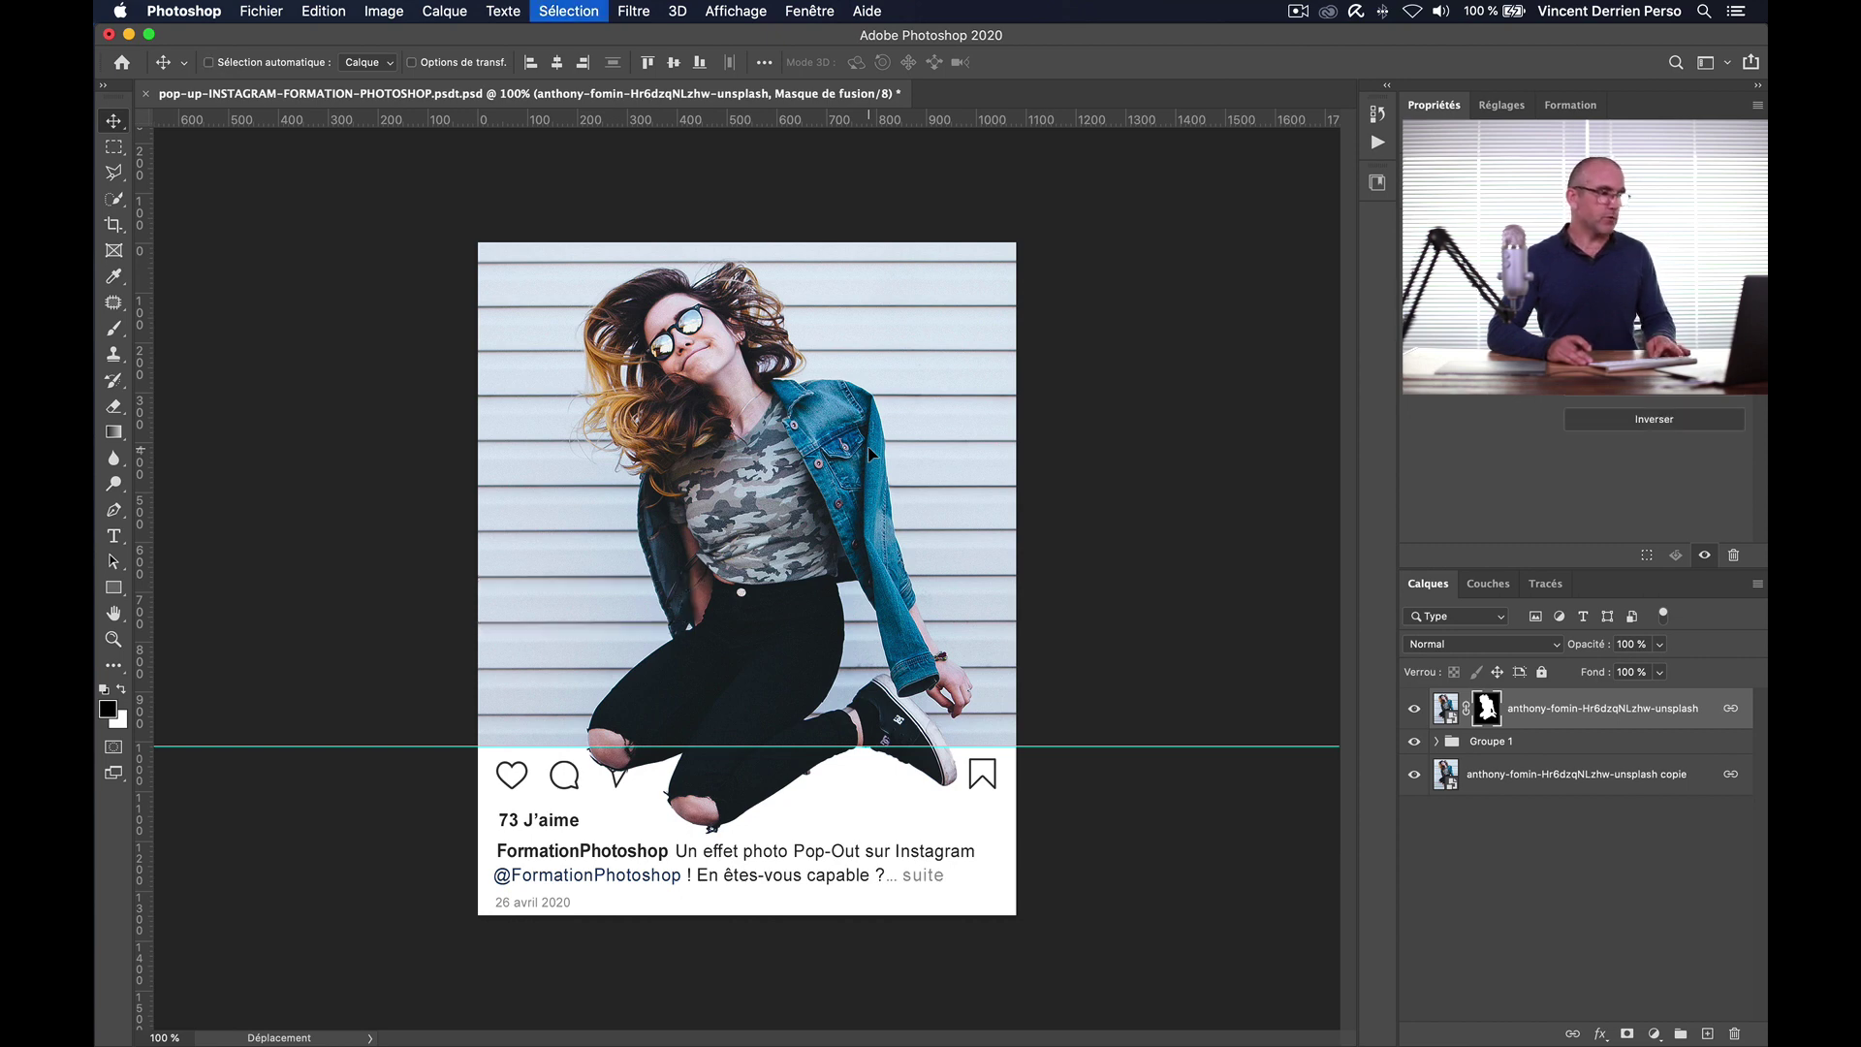
Step: Nudge the linked photos until the knees cross the caption boundary and the shoe overlaps the bookmark icon
key("Right")
key("Right")
key("Right")
key("Right")
key("Right")
key("Right")
key("Right")
key("Right")
key("Right")
key("Right")
key("Right")
key("Right")
key("Right")
key("Right")
key("Right")
key("Right")
key("Right")
key("Right")
key("Right")
key("Right")
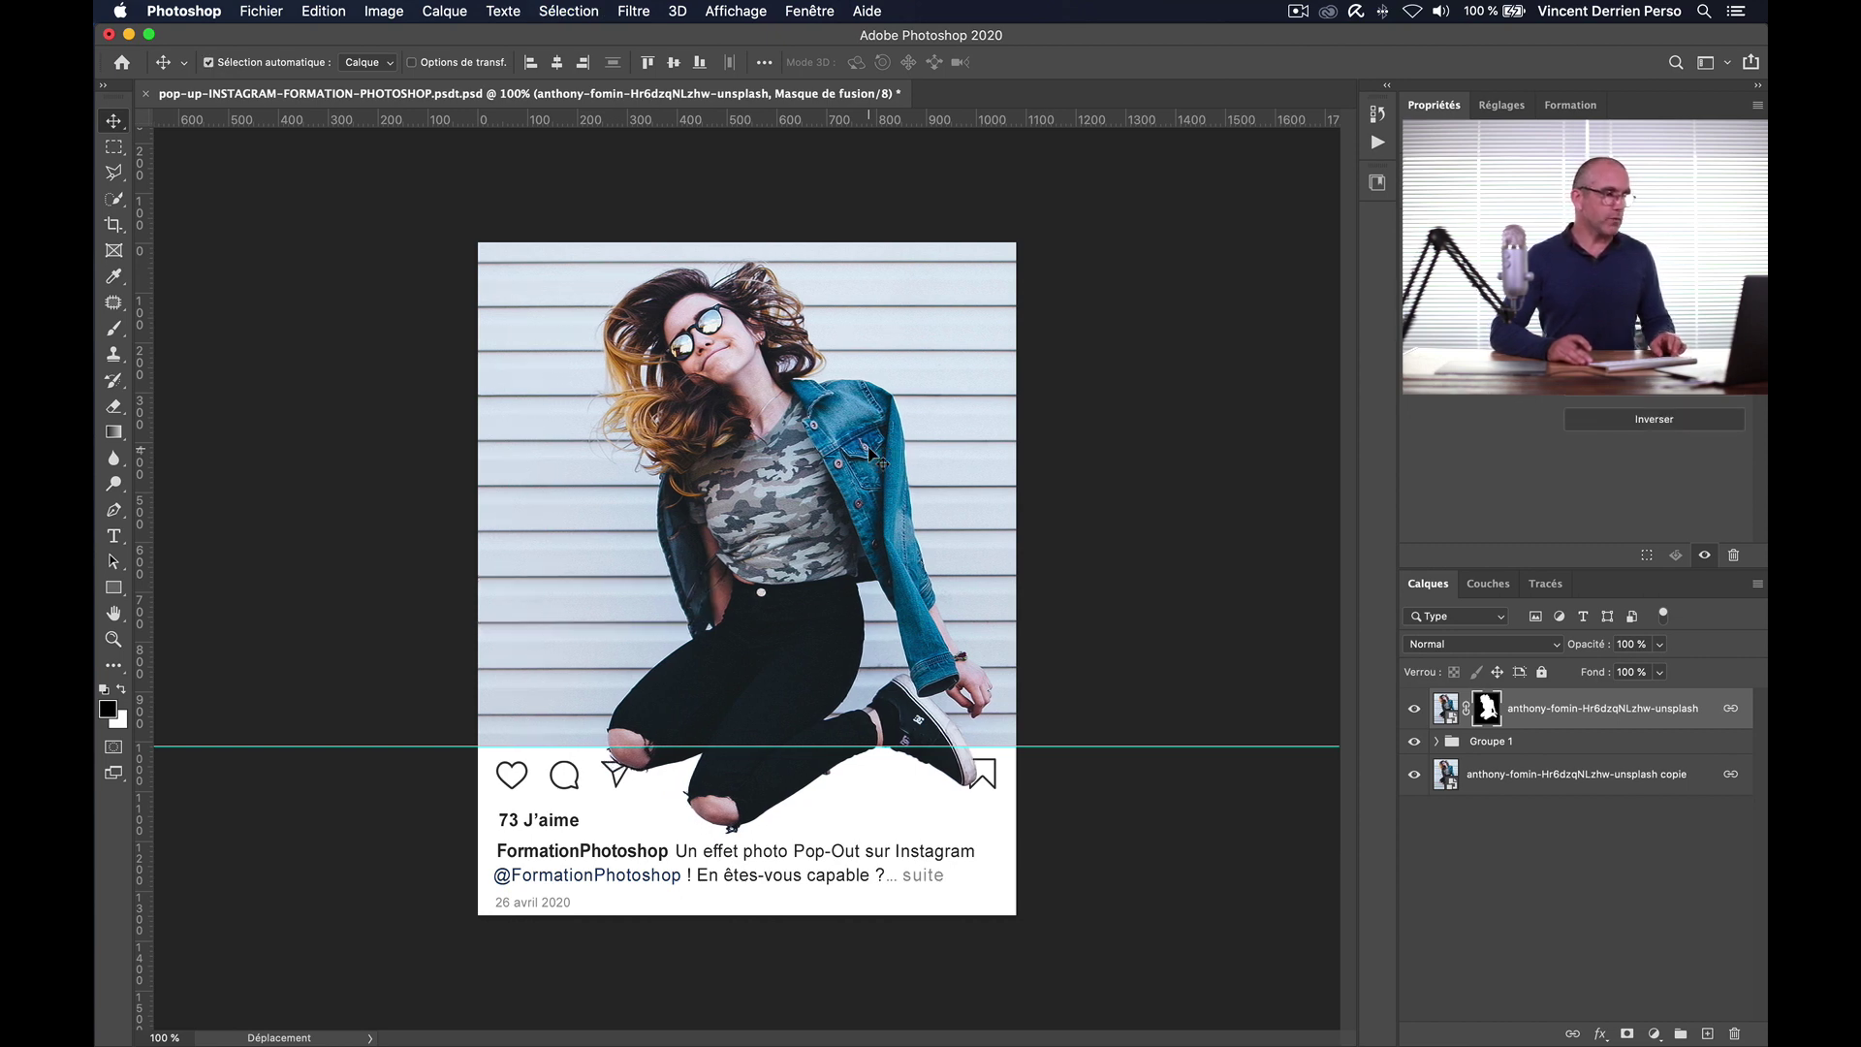
key("Up")
key("Up")
key("Up")
key("Up")
key("Up")
key("Up")
key("Up")
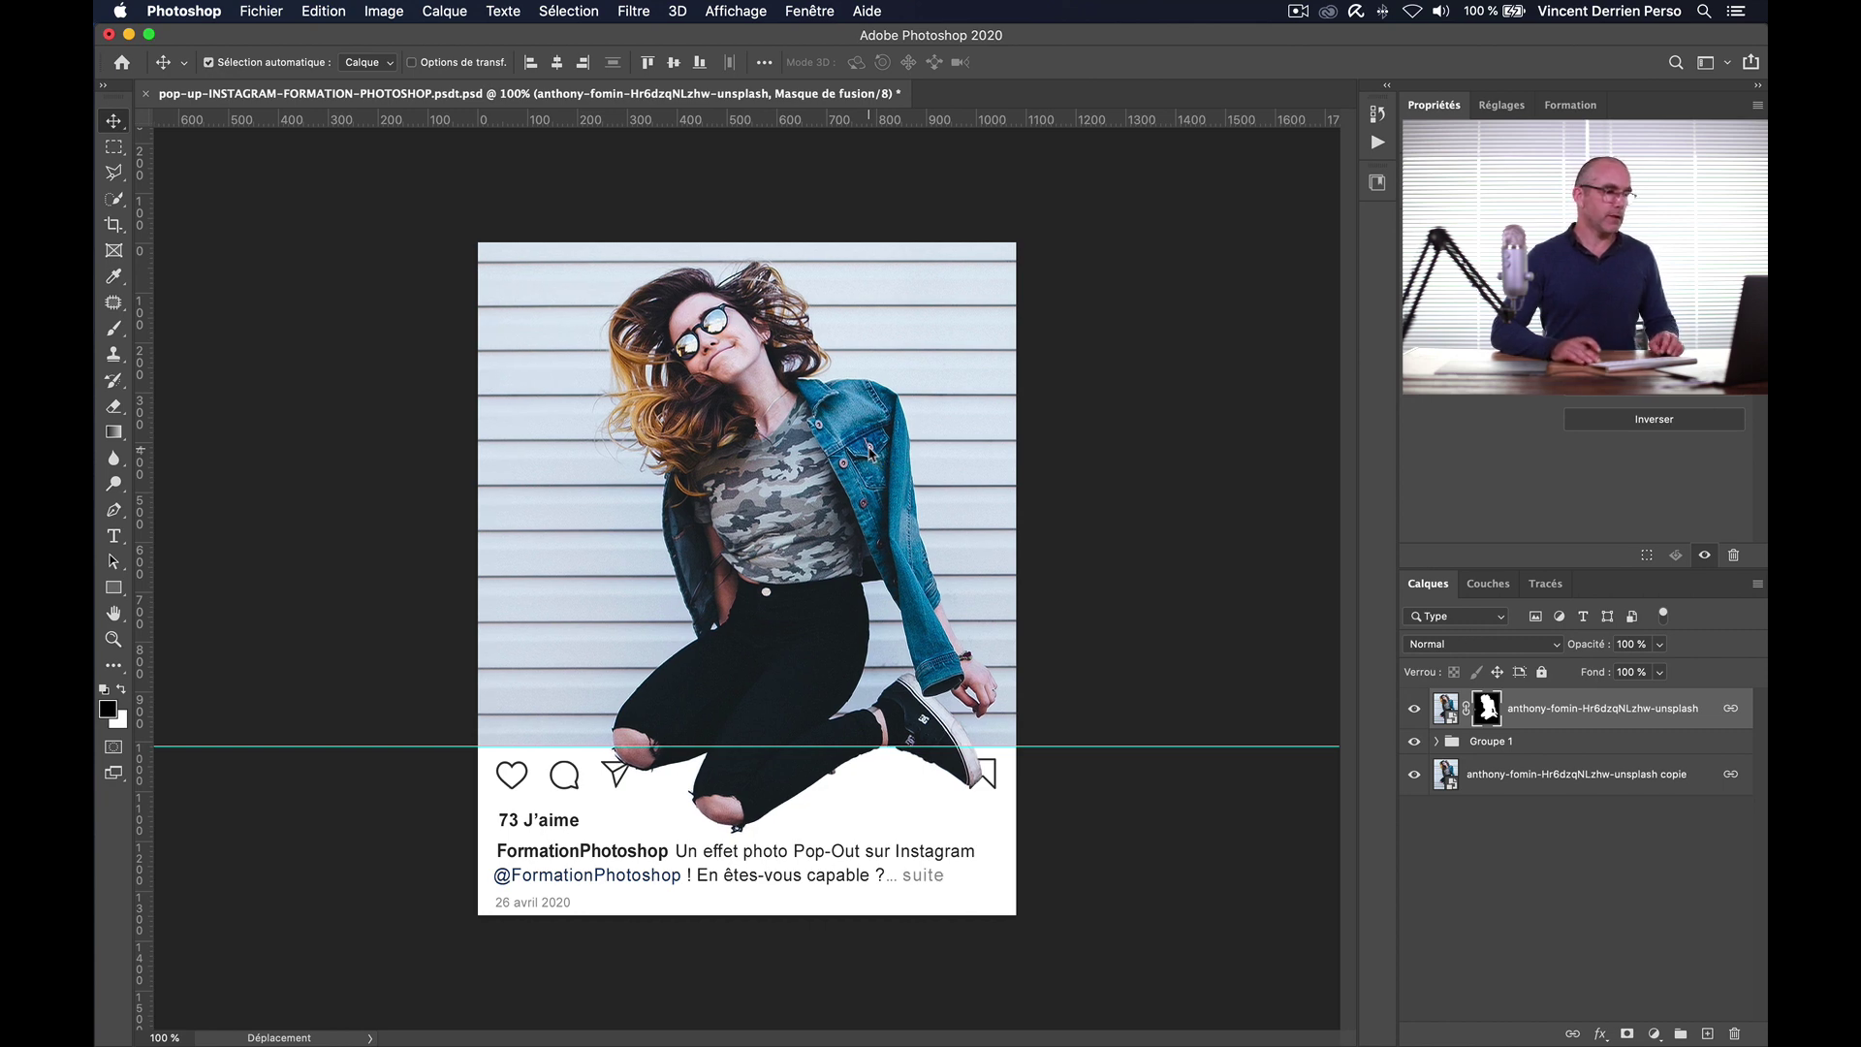
key("Up")
key("Up")
key("Up")
key("Up")
key("Up")
key("Up")
key("Up")
key("Up")
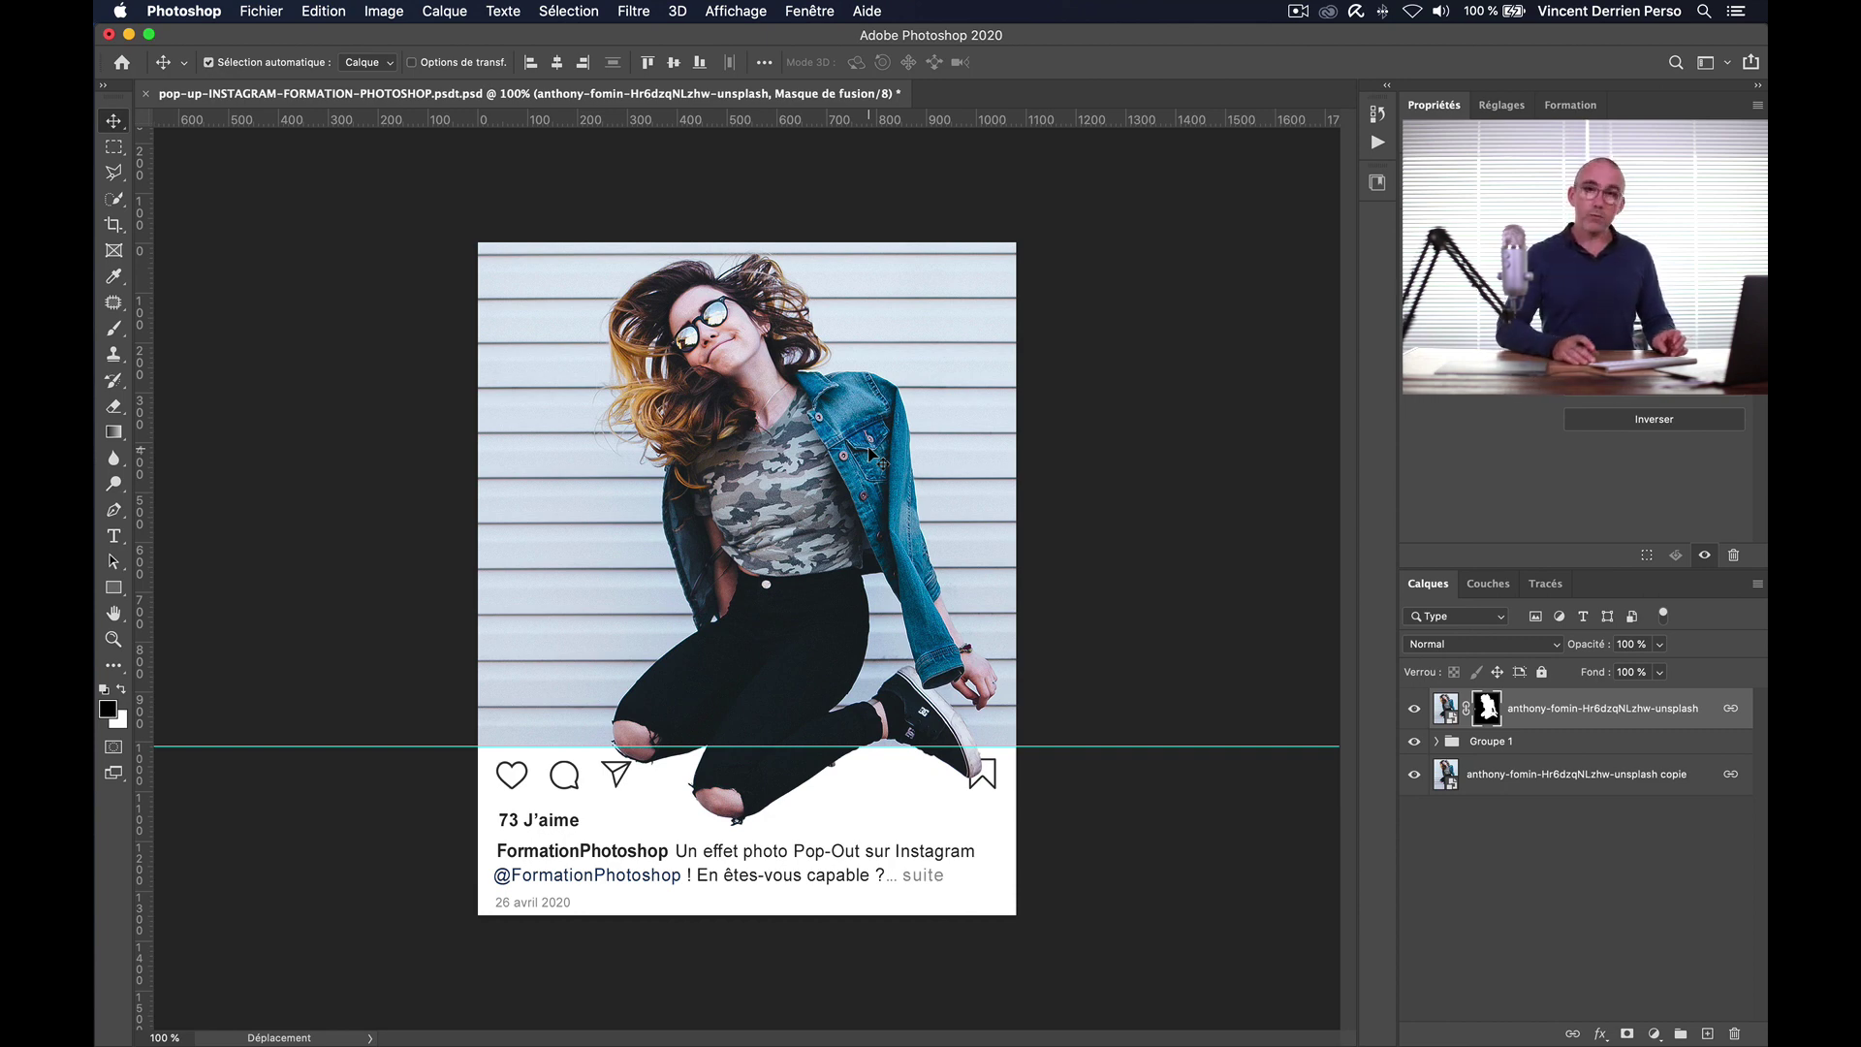
key("Right")
key("Right")
key("Right")
key("Right")
key("Right")
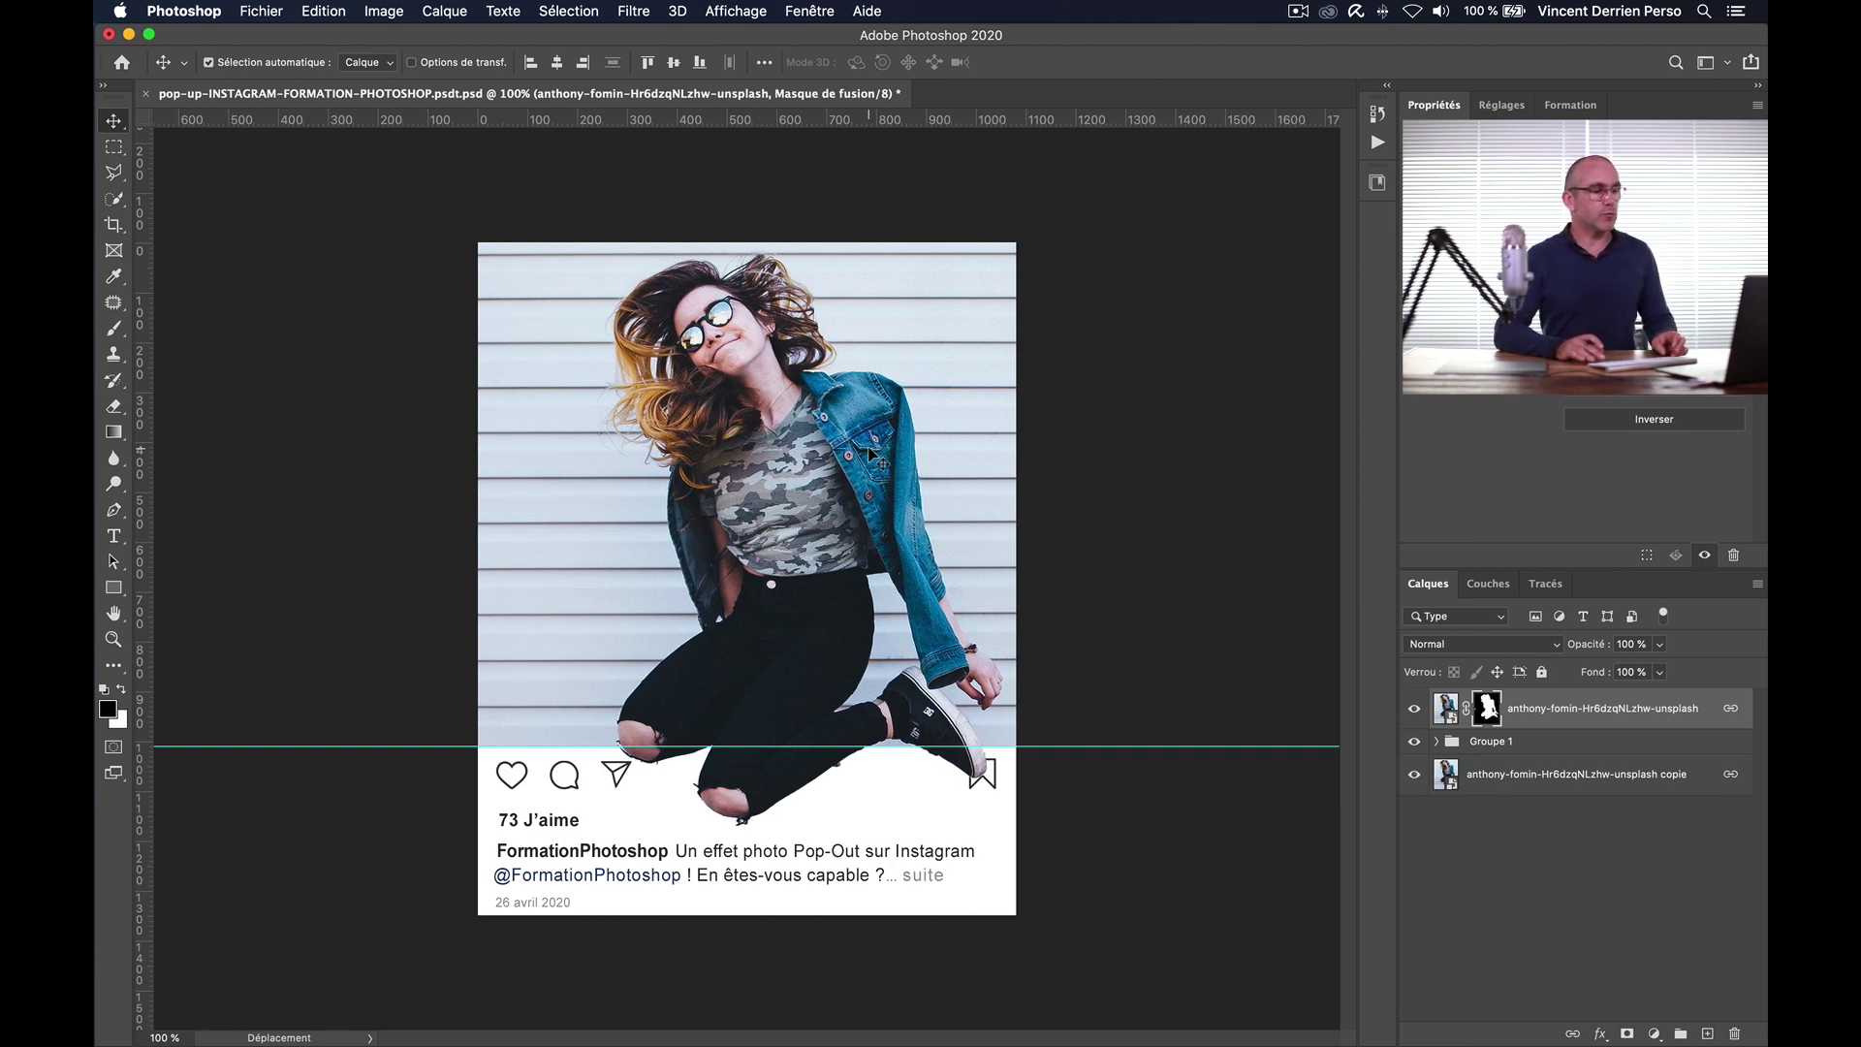
key("Left")
key("Left")
key("Left")
key("Left")
key("Left")
key("Left")
key("Left")
key("Left")
key("Left")
key("Left")
key("Left")
key("Left")
key("Left")
key("Left")
key("Left")
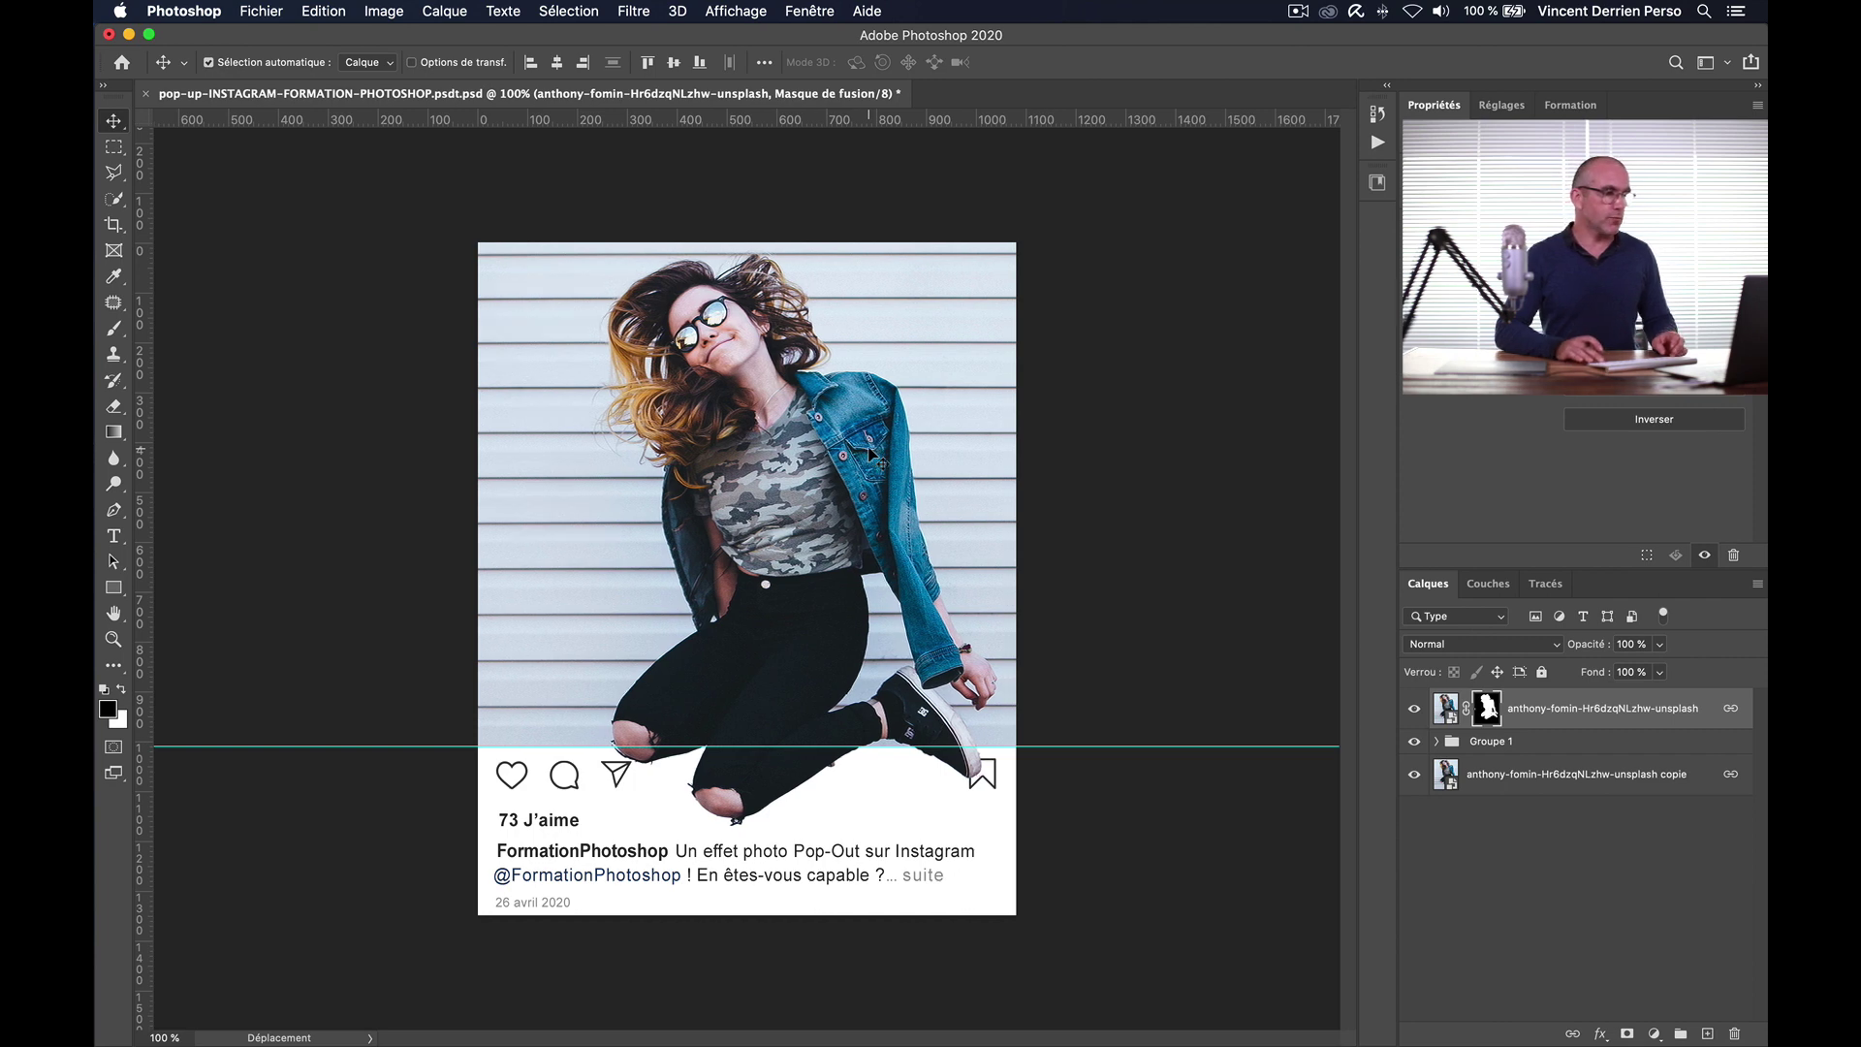
key("Down")
key("Down")
key("Down")
key("Down")
key("Down")
key("Down")
key("Down")
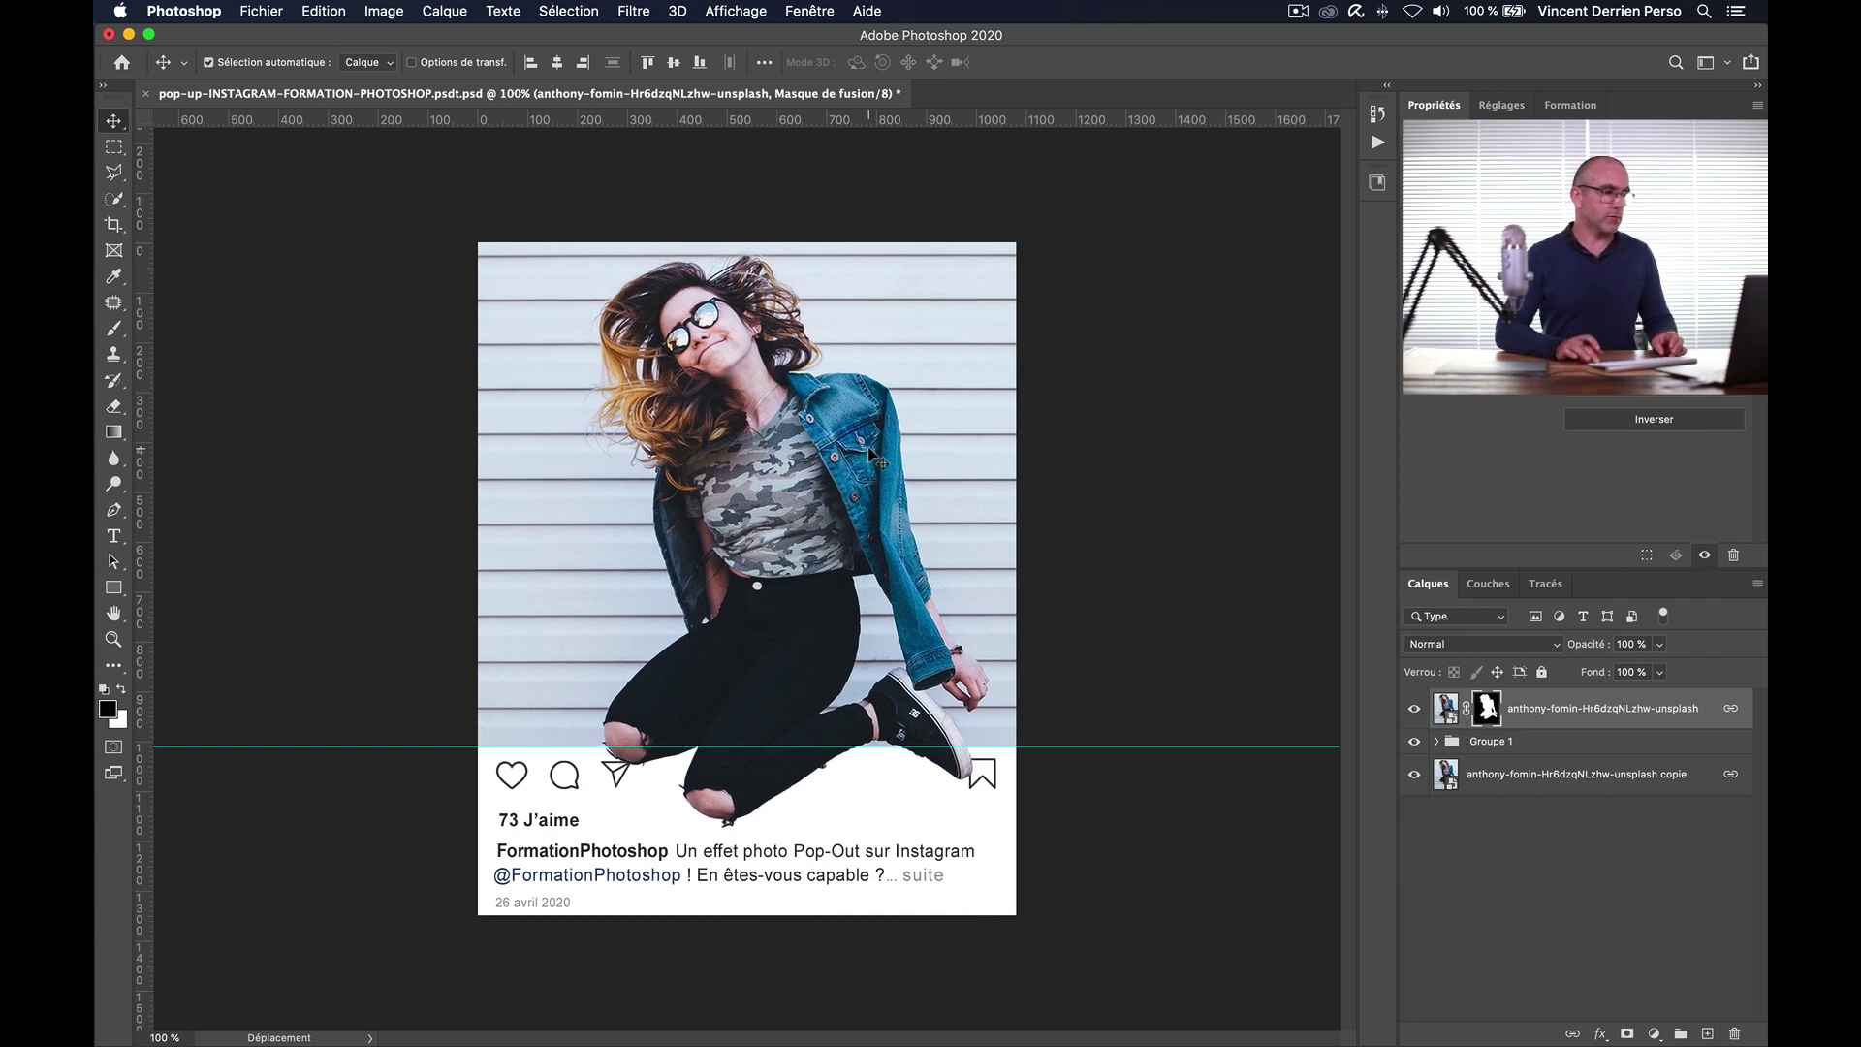
key("Right")
key("Right")
key("Right")
key("Right")
key("Right")
key("Right")
key("Right")
key("Right")
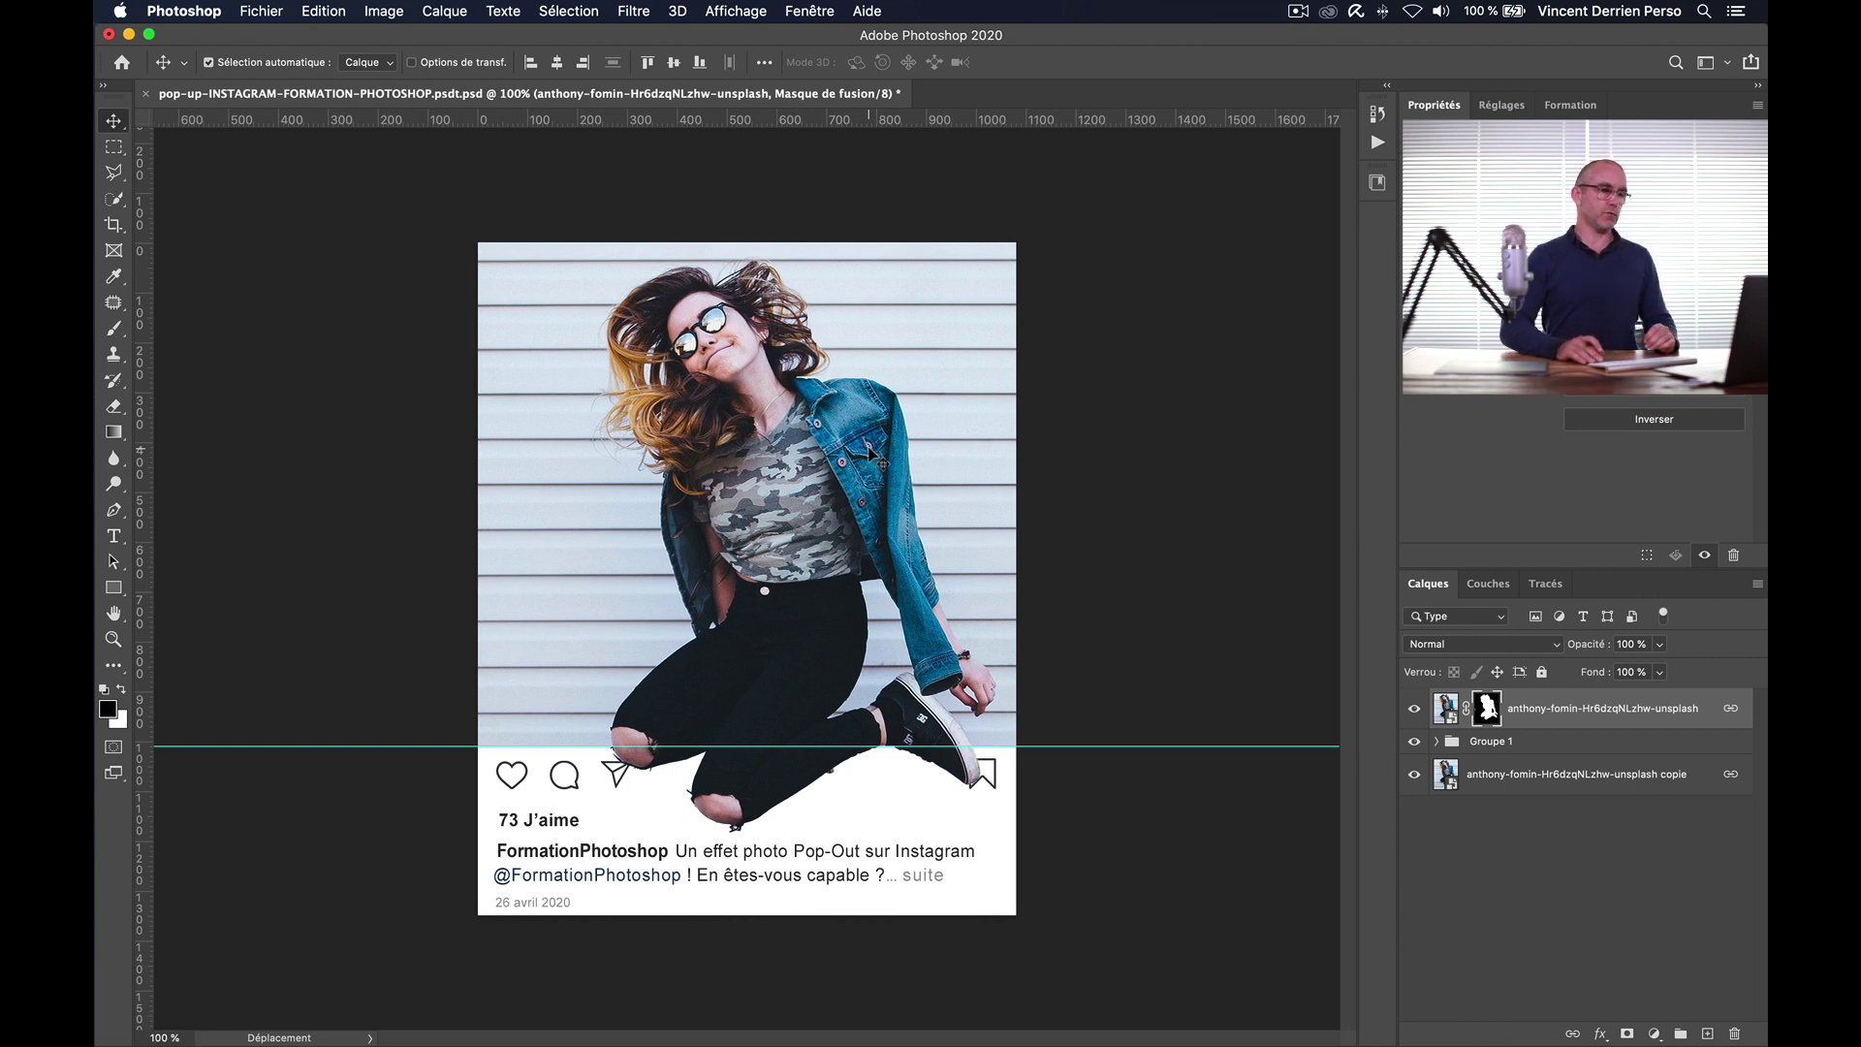
Step: Target the image rather than the mask on the upper photo layer and add a drop shadow style to it
left_click(1446, 708)
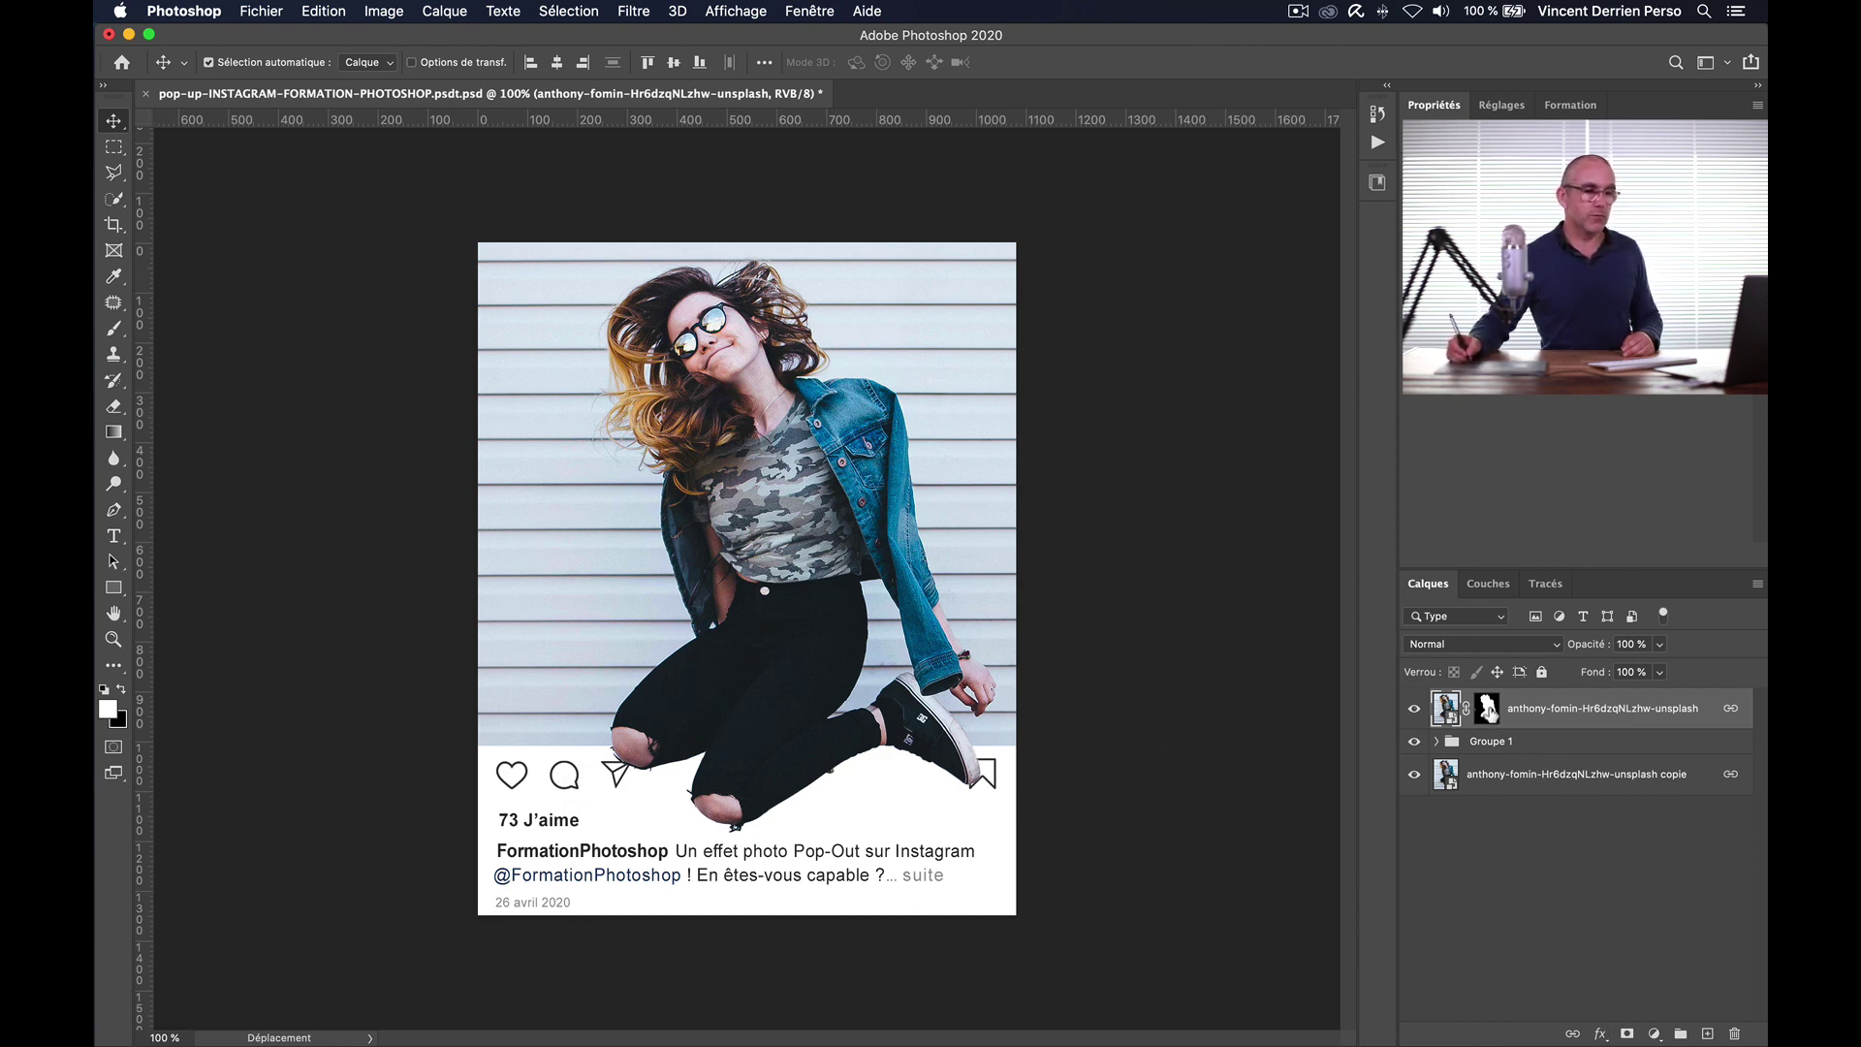
left_click(1488, 710)
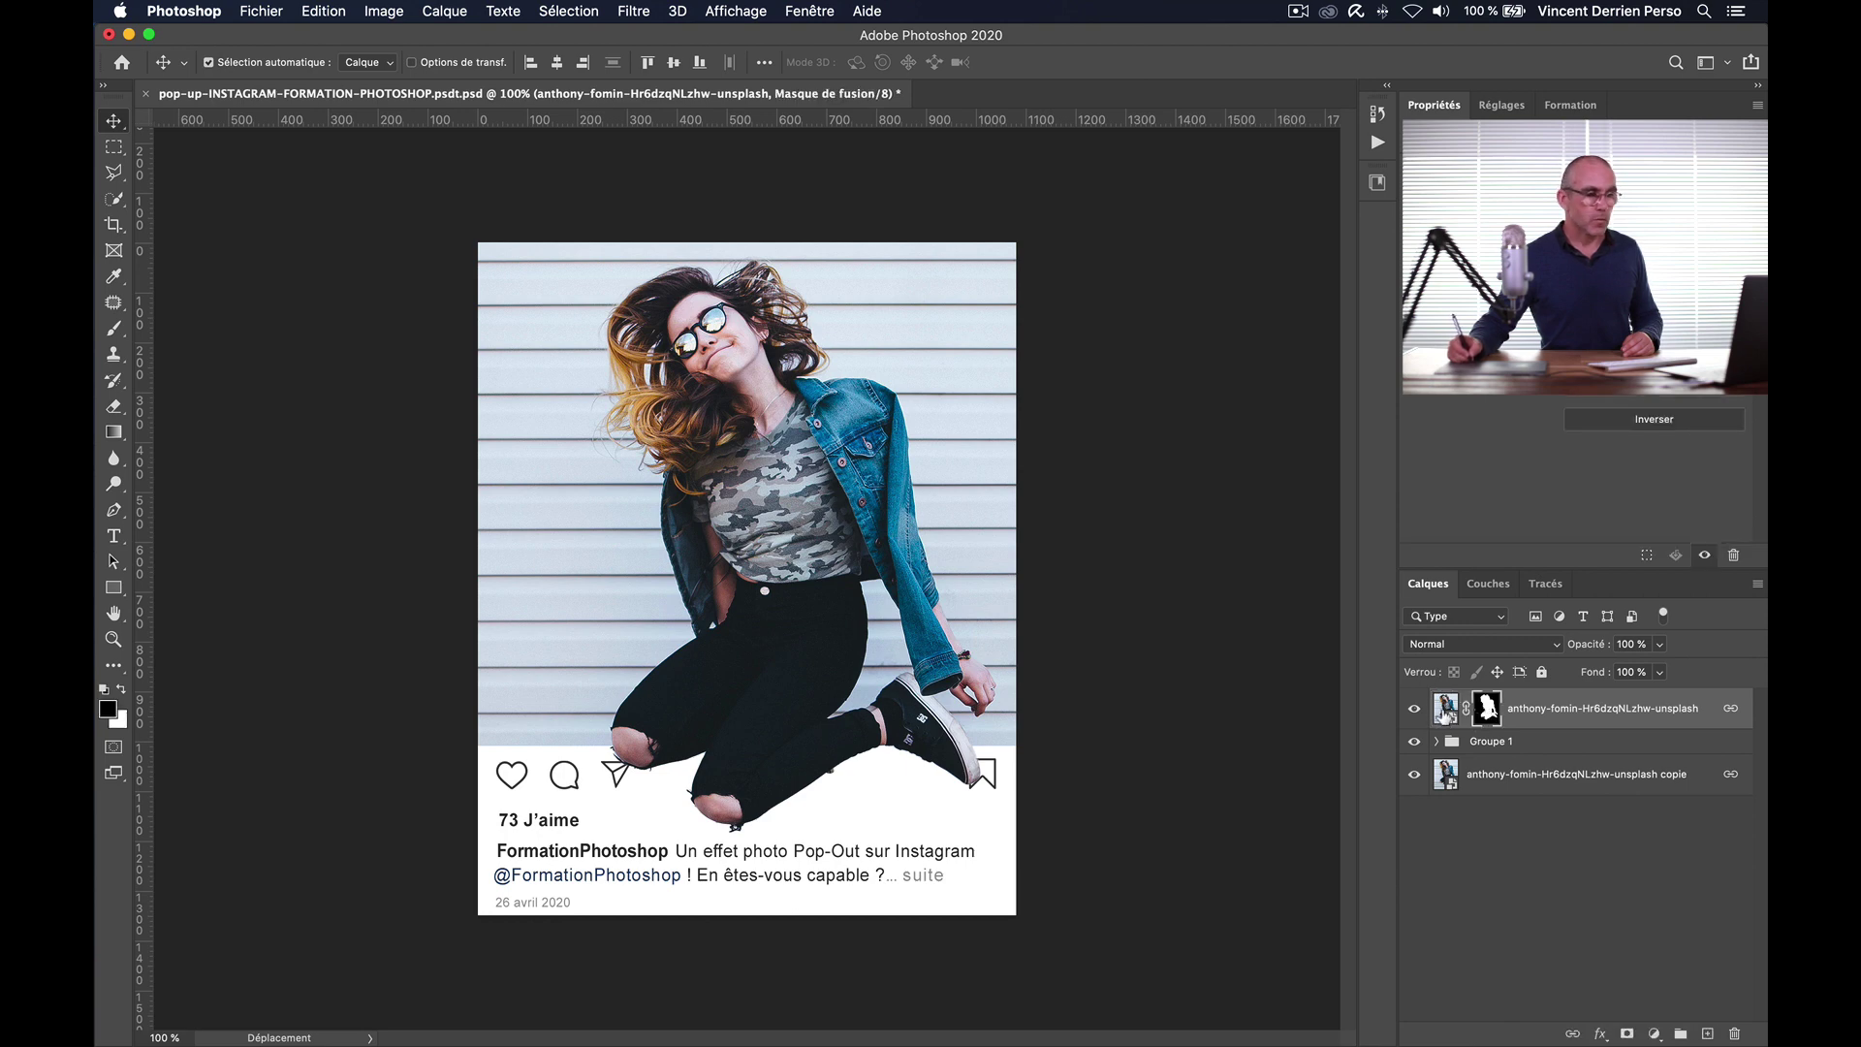
left_click(1445, 713)
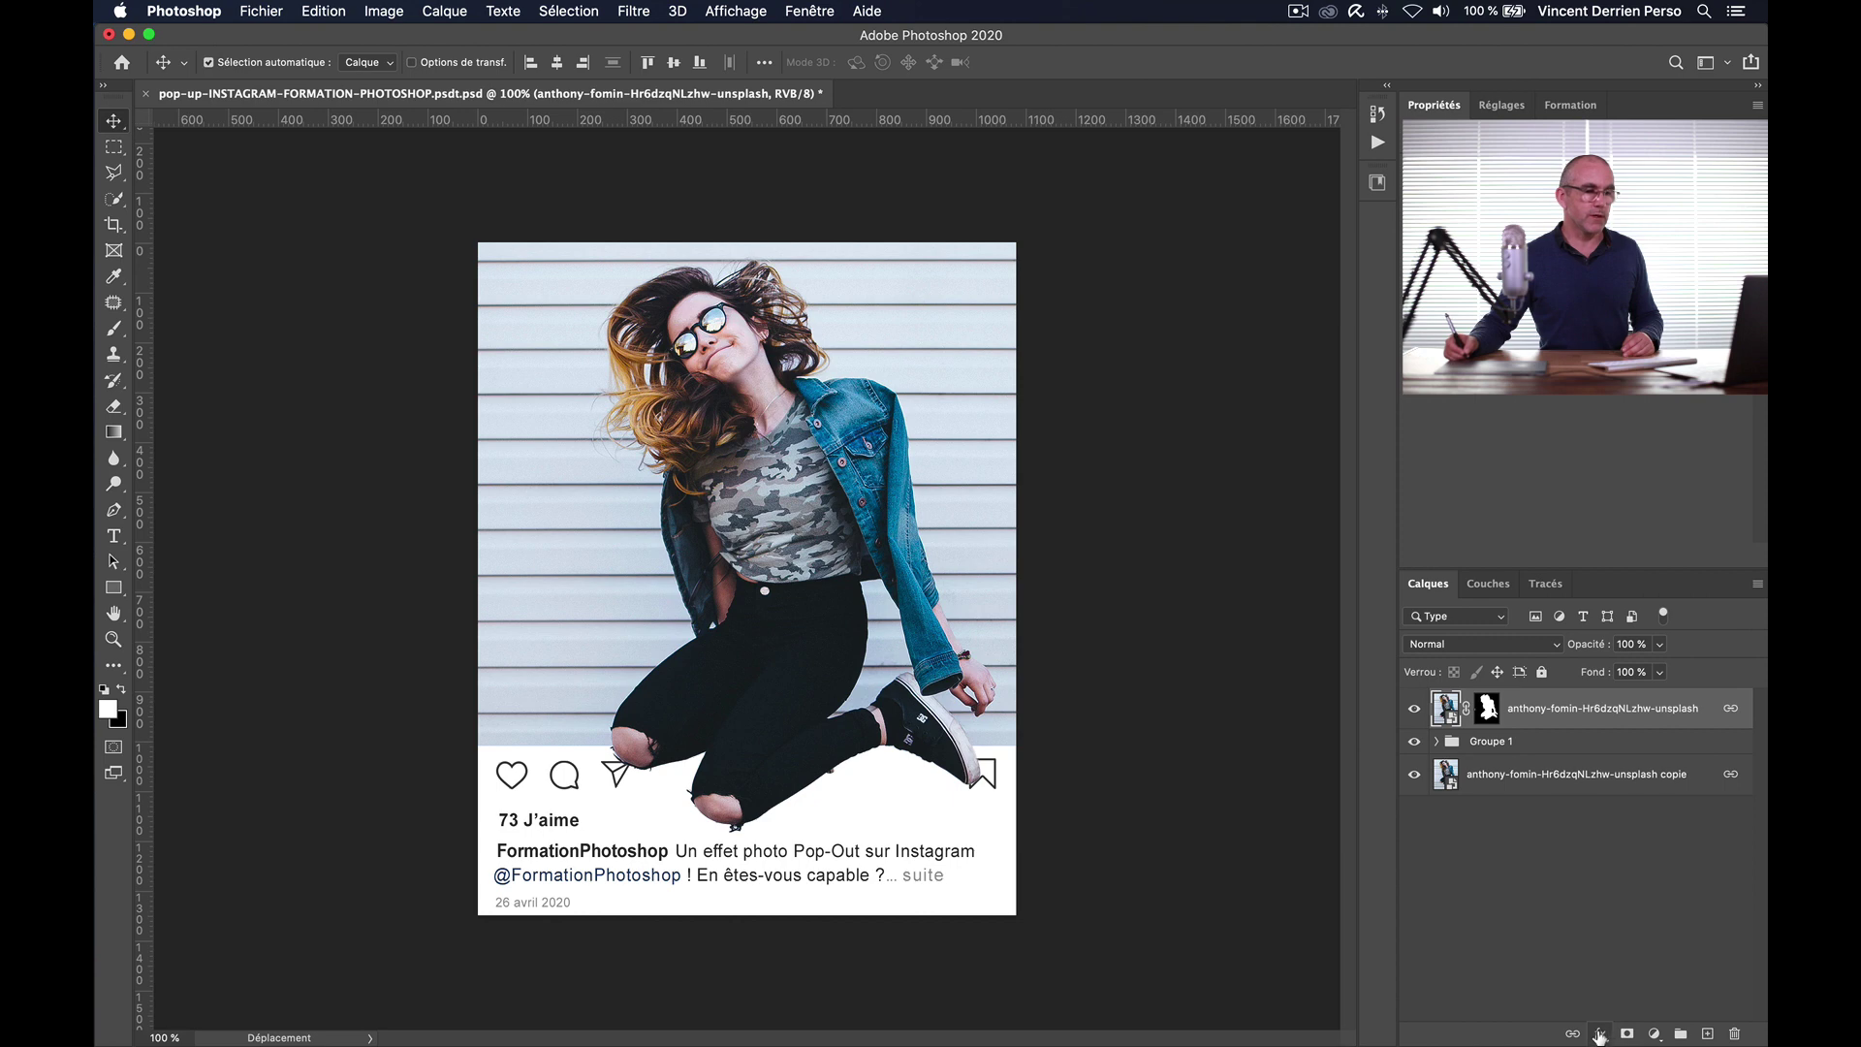
left_click(1599, 1035)
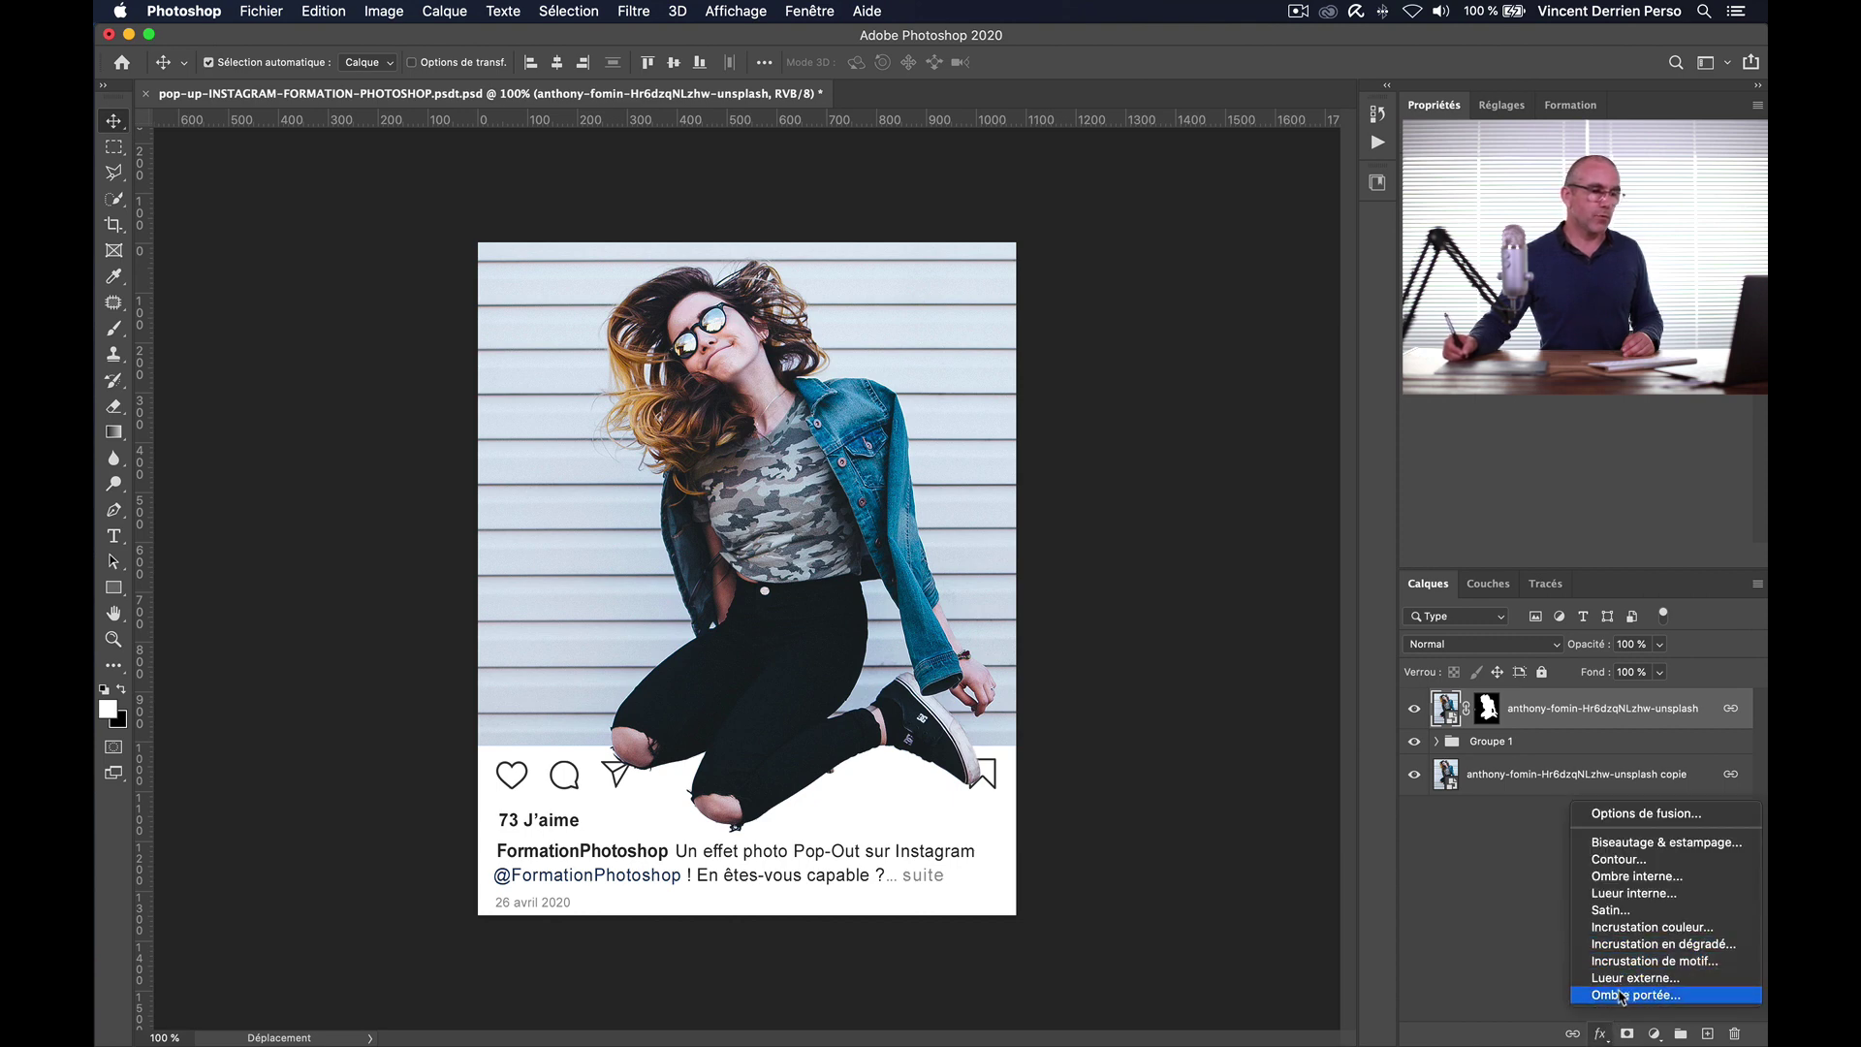
left_click(1622, 996)
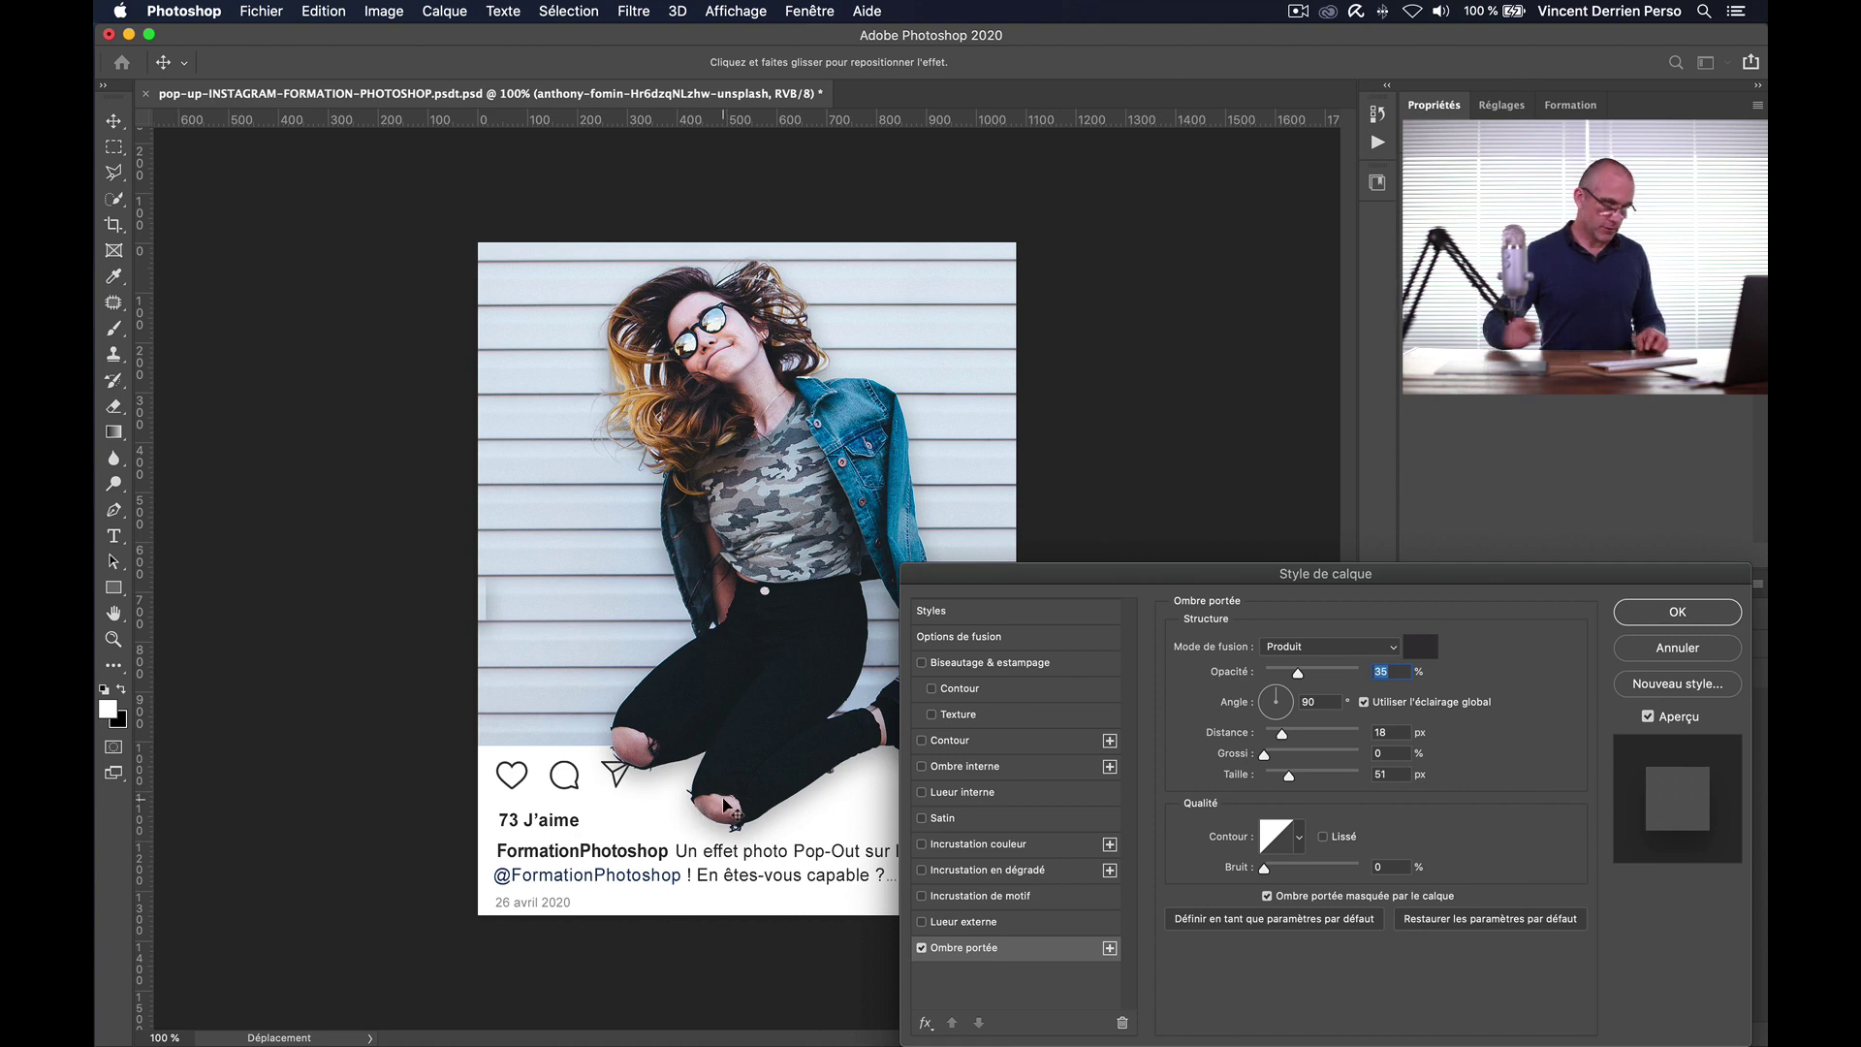
Step: Set the drop shadow's size to 27 px, and test a distance of 59 px before returning it to 18 px
key("super+plus")
key("super+plus")
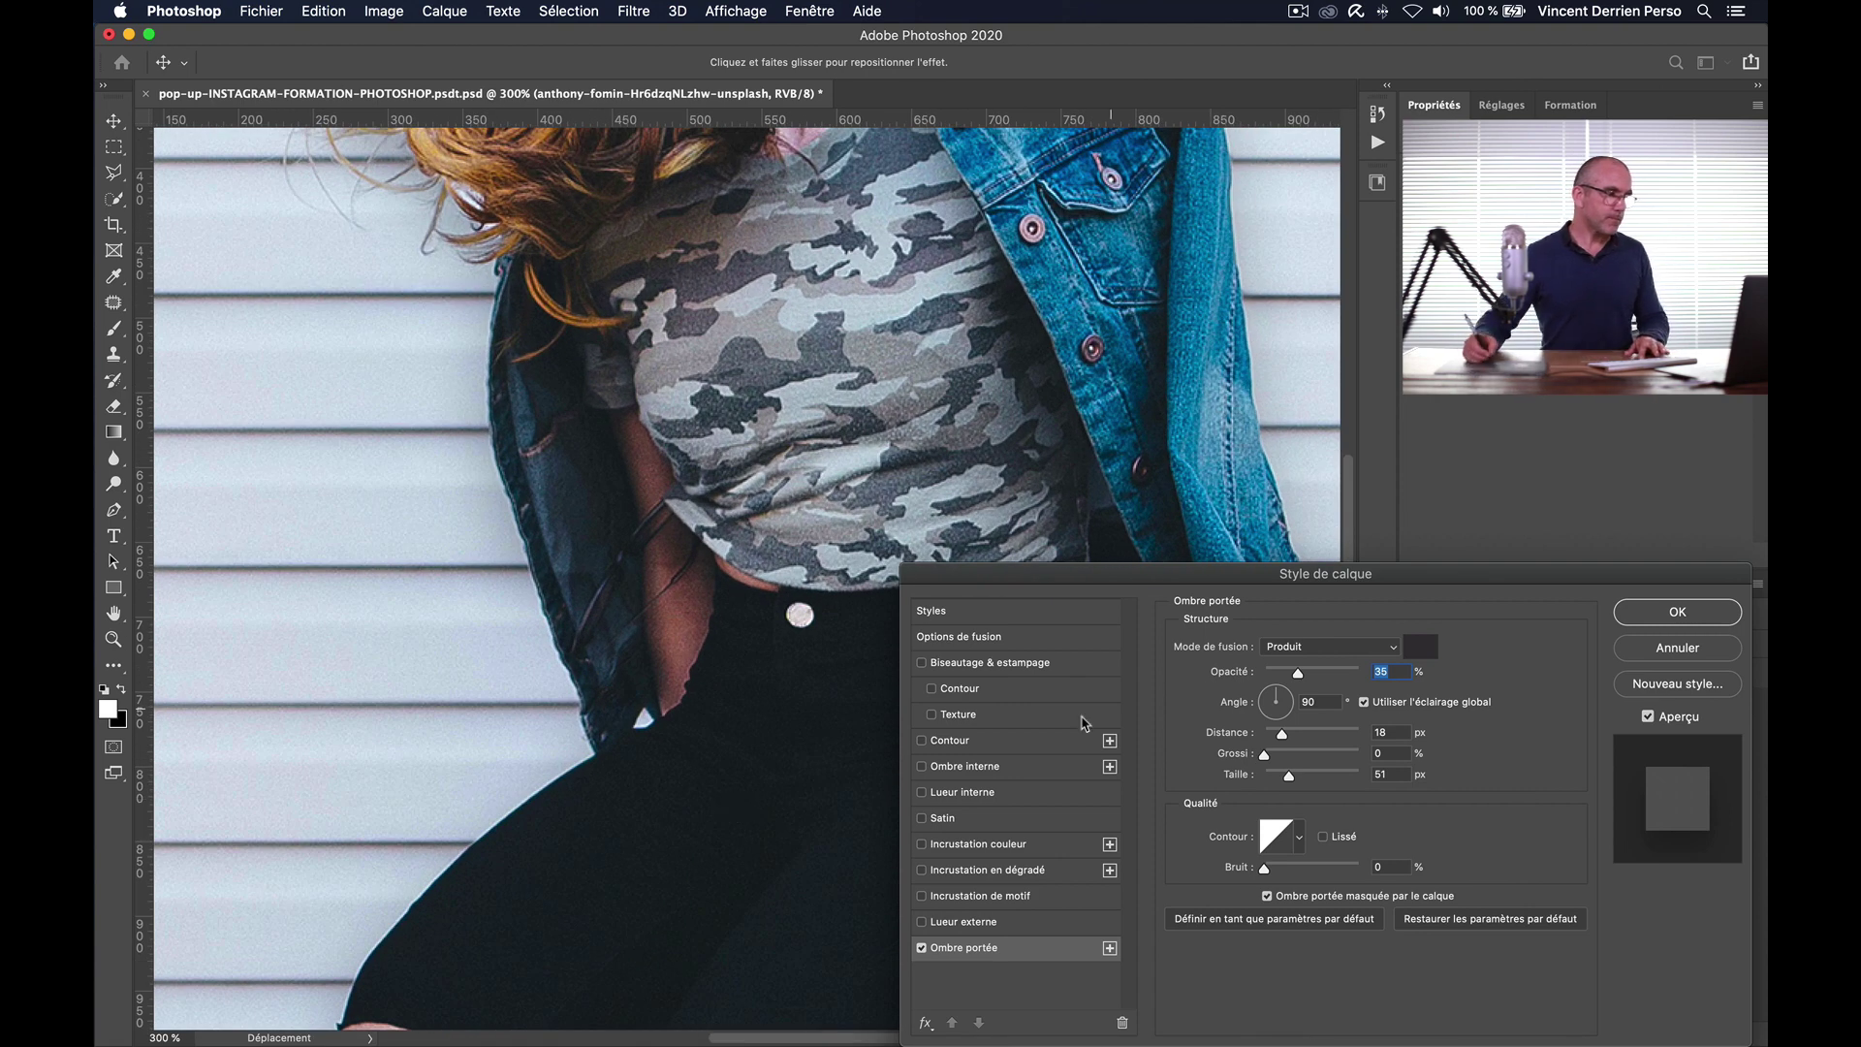
scroll(732, 824, "down", 10)
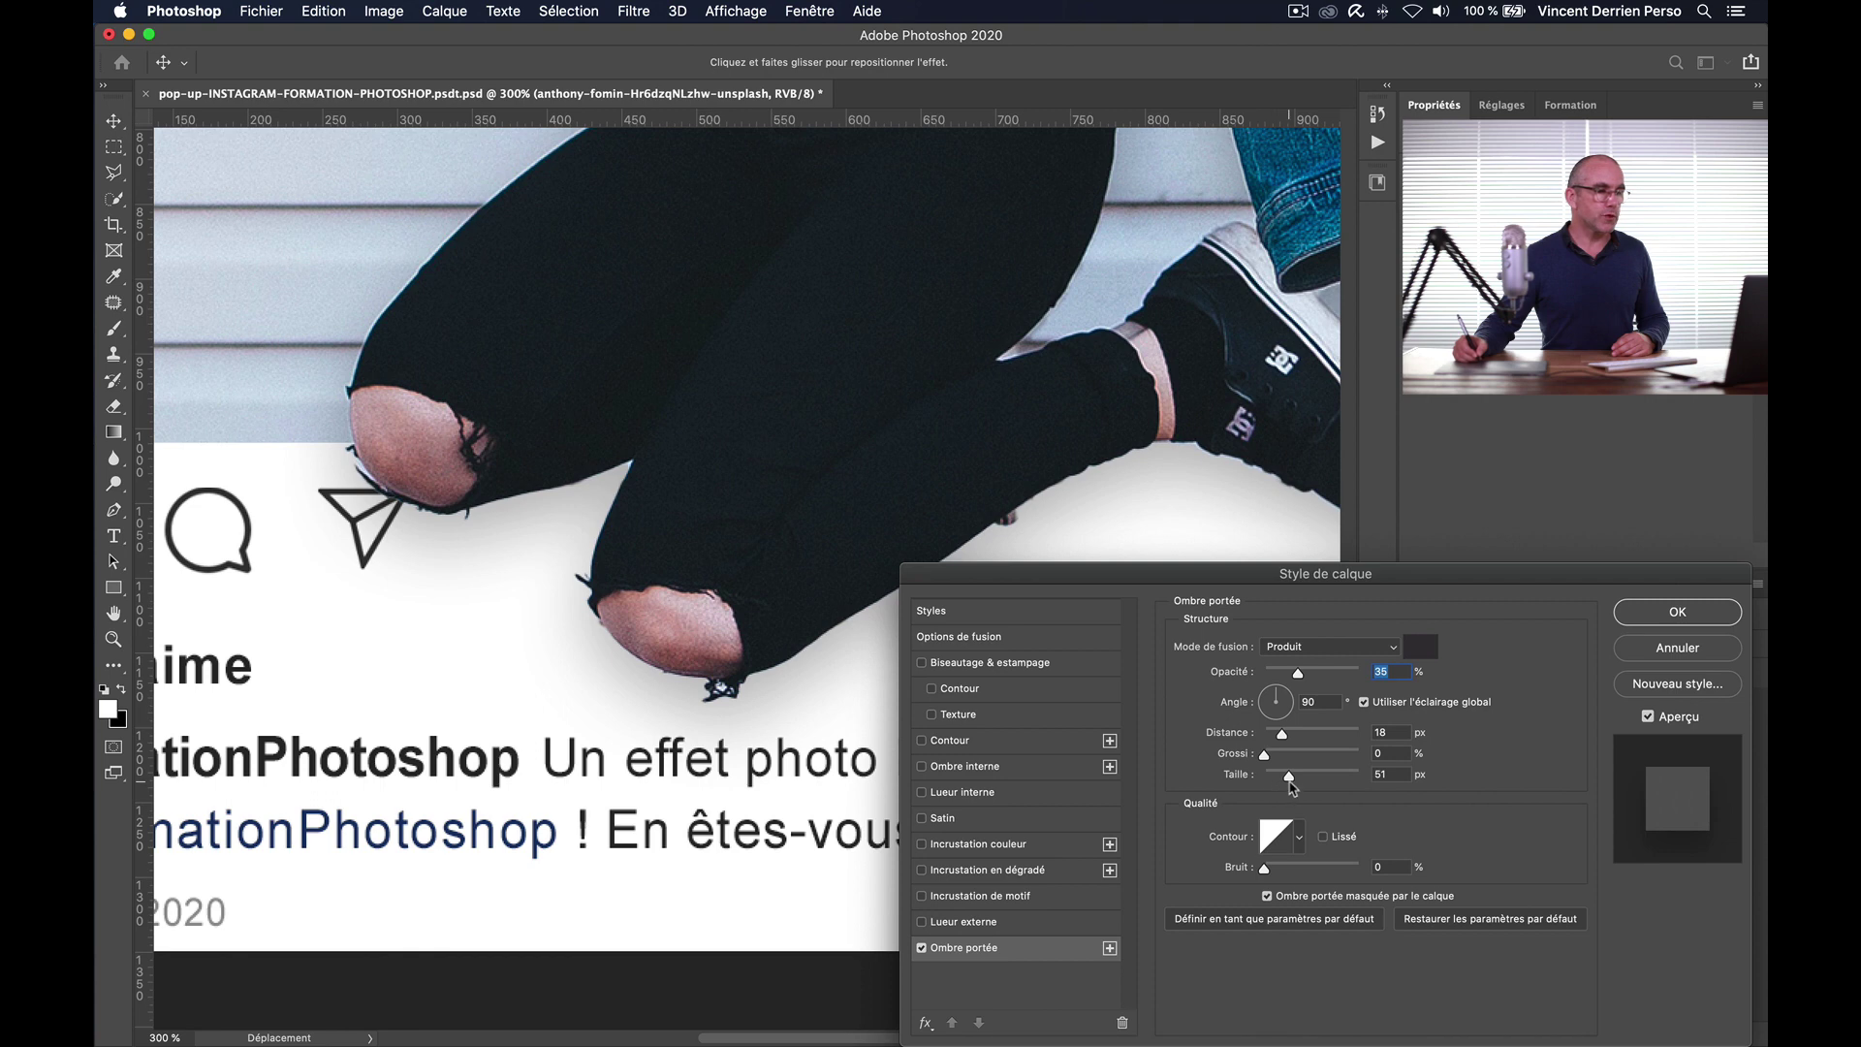
mouse_move(1297, 782)
left_mouse_down()
mouse_move(1353, 782)
mouse_move(1273, 779)
mouse_move(1290, 779)
left_mouse_up()
left_click_drag(1283, 781, 1281, 785)
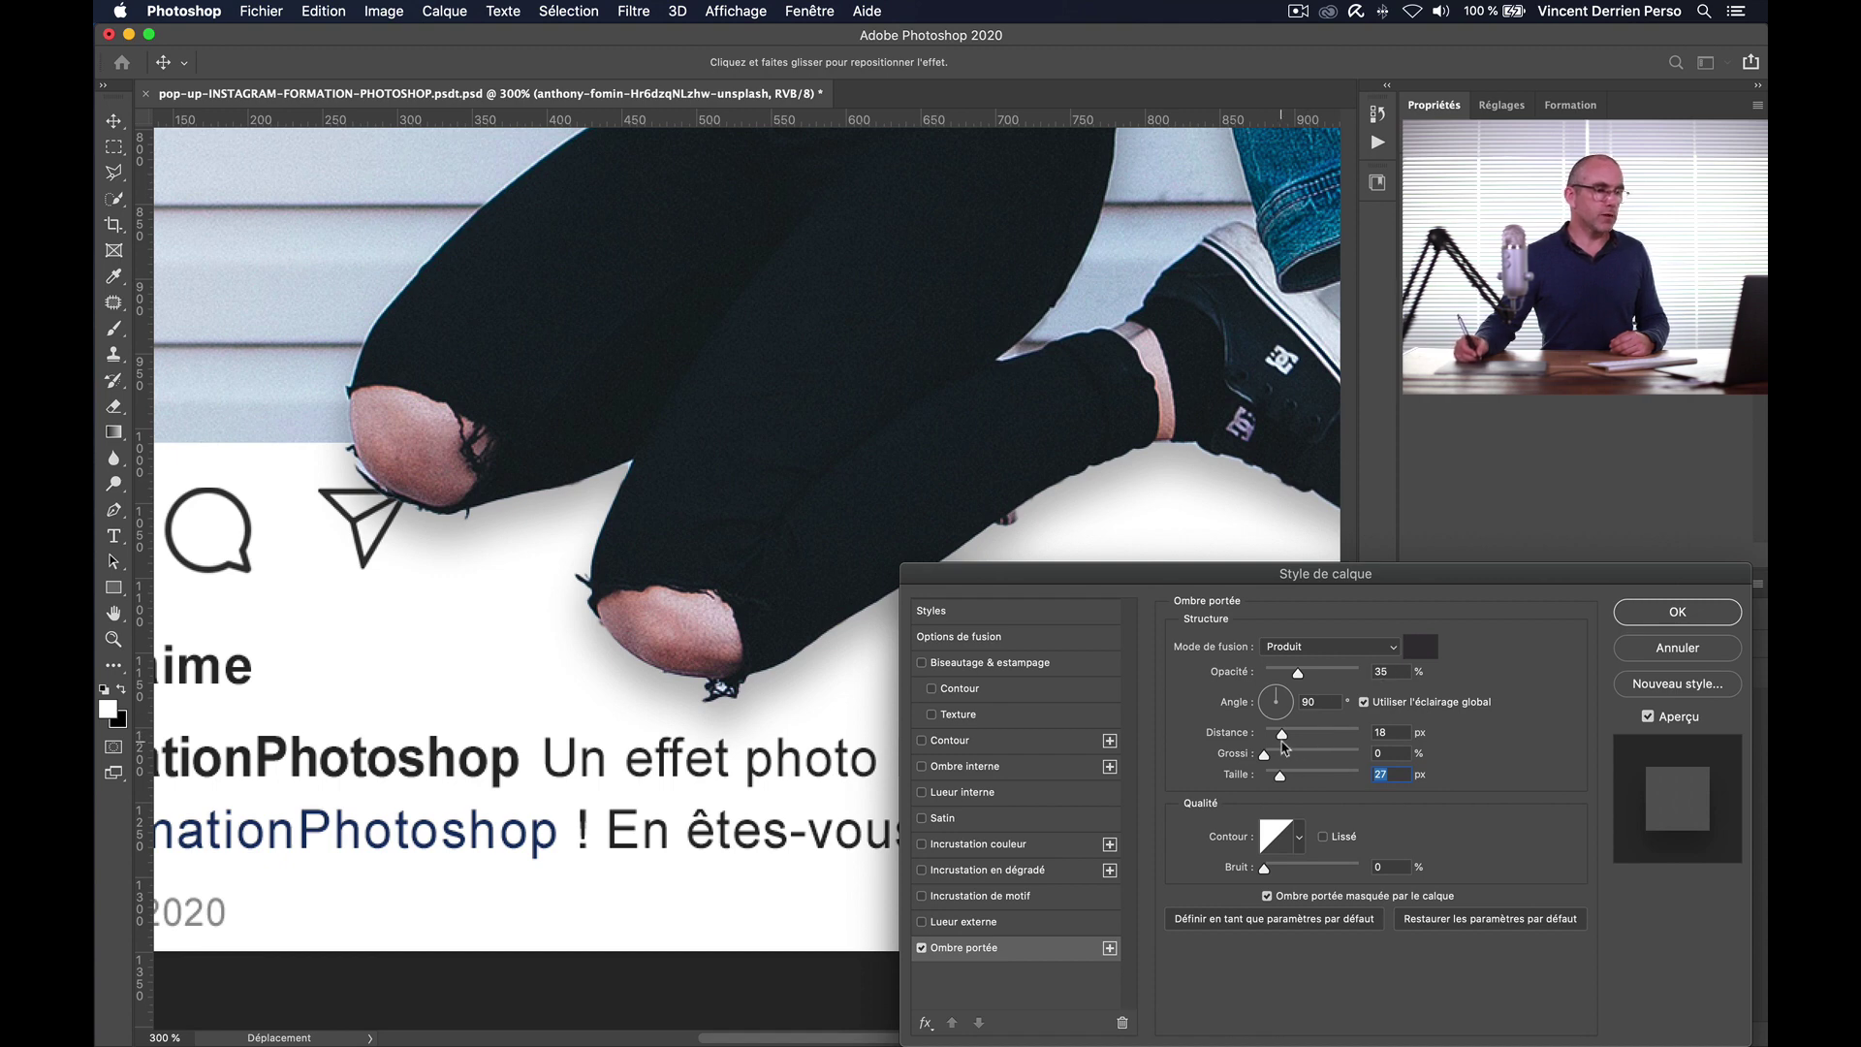
left_click_drag(1284, 743, 1323, 744)
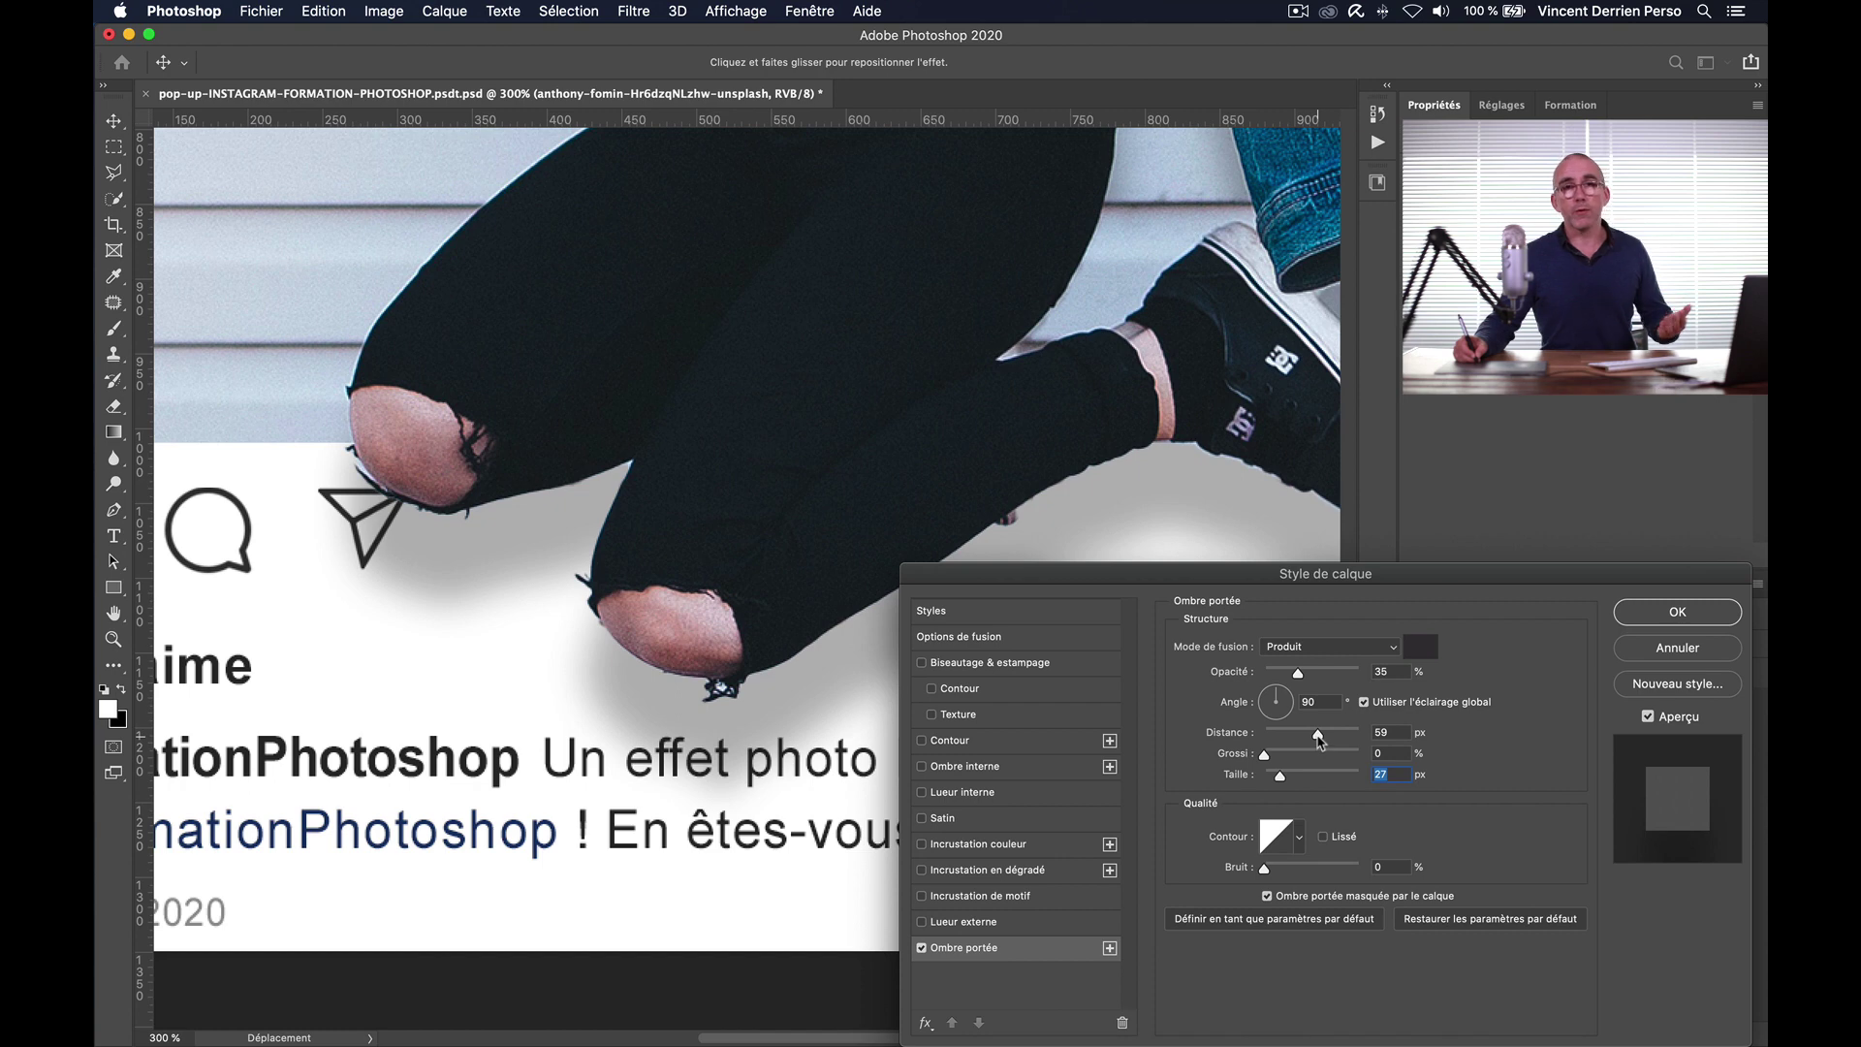
left_click_drag(1319, 739, 1282, 740)
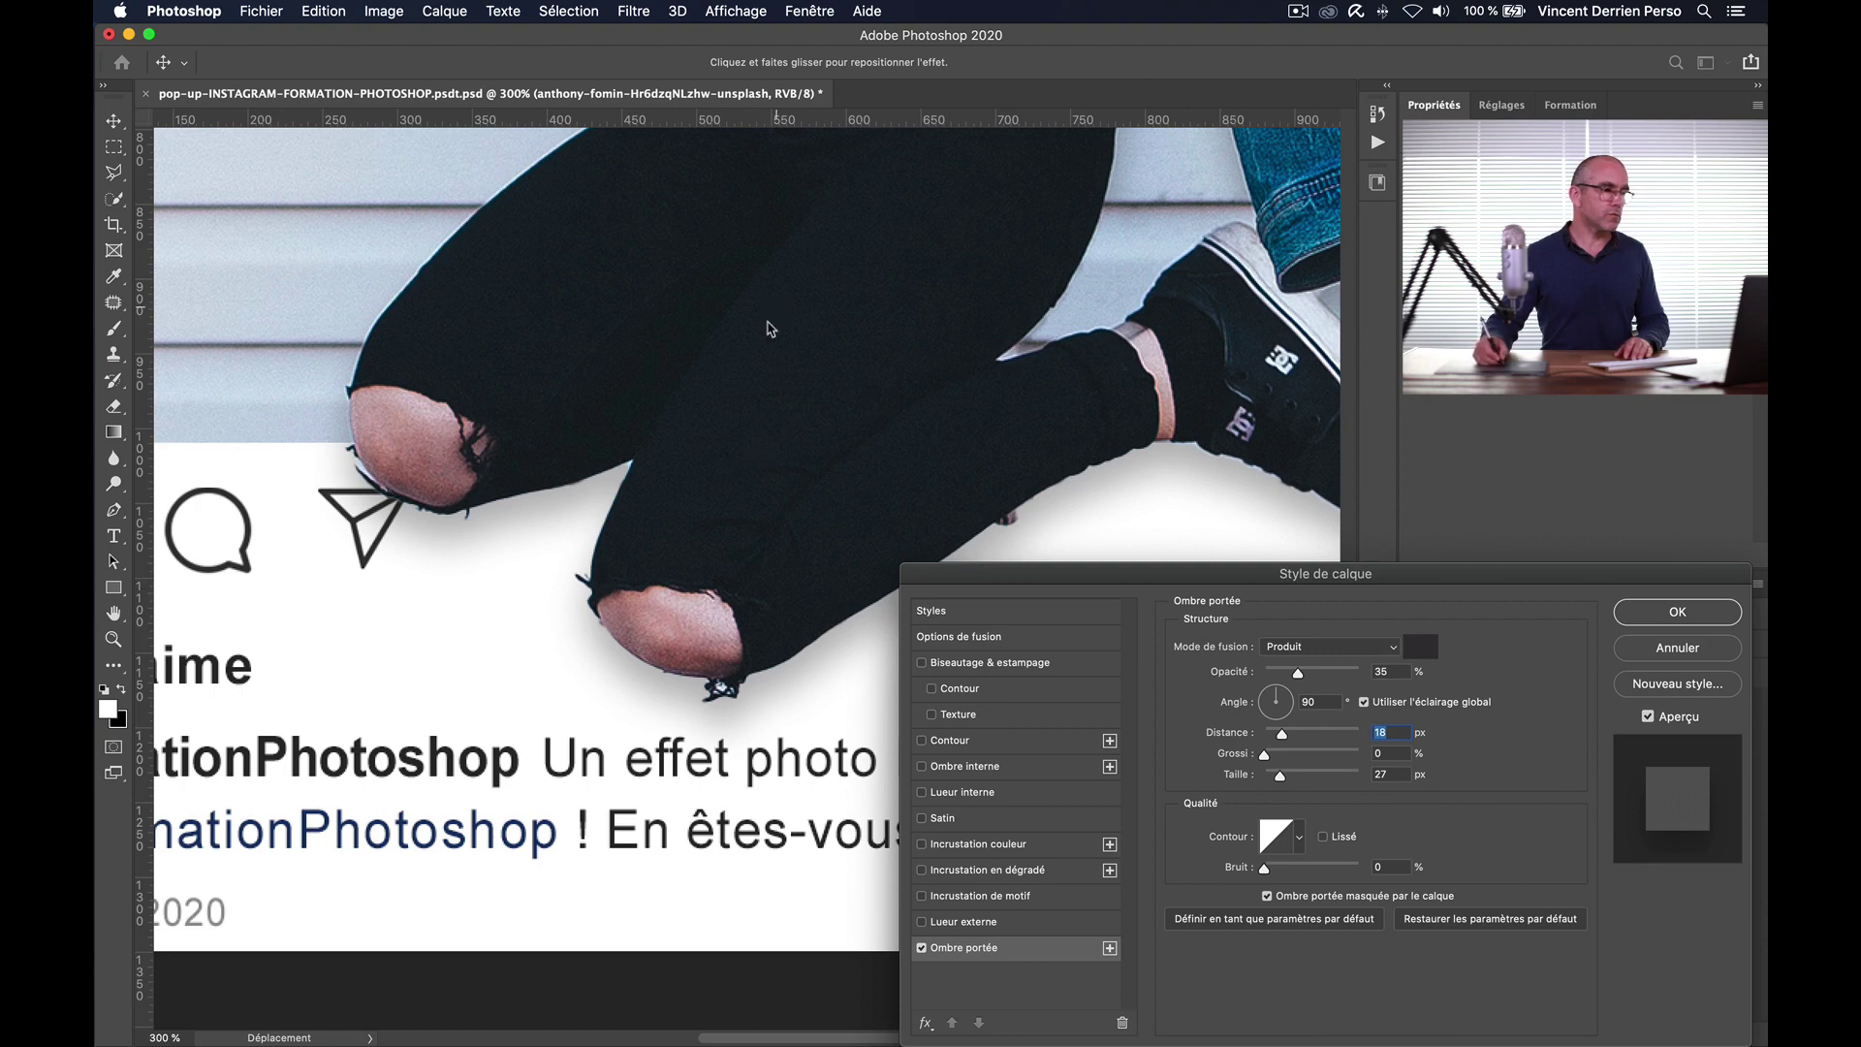
Step: Set the drop shadow colour to #191a1e by sampling a dark area of the woman's hair
scroll(769, 329, "up", 20)
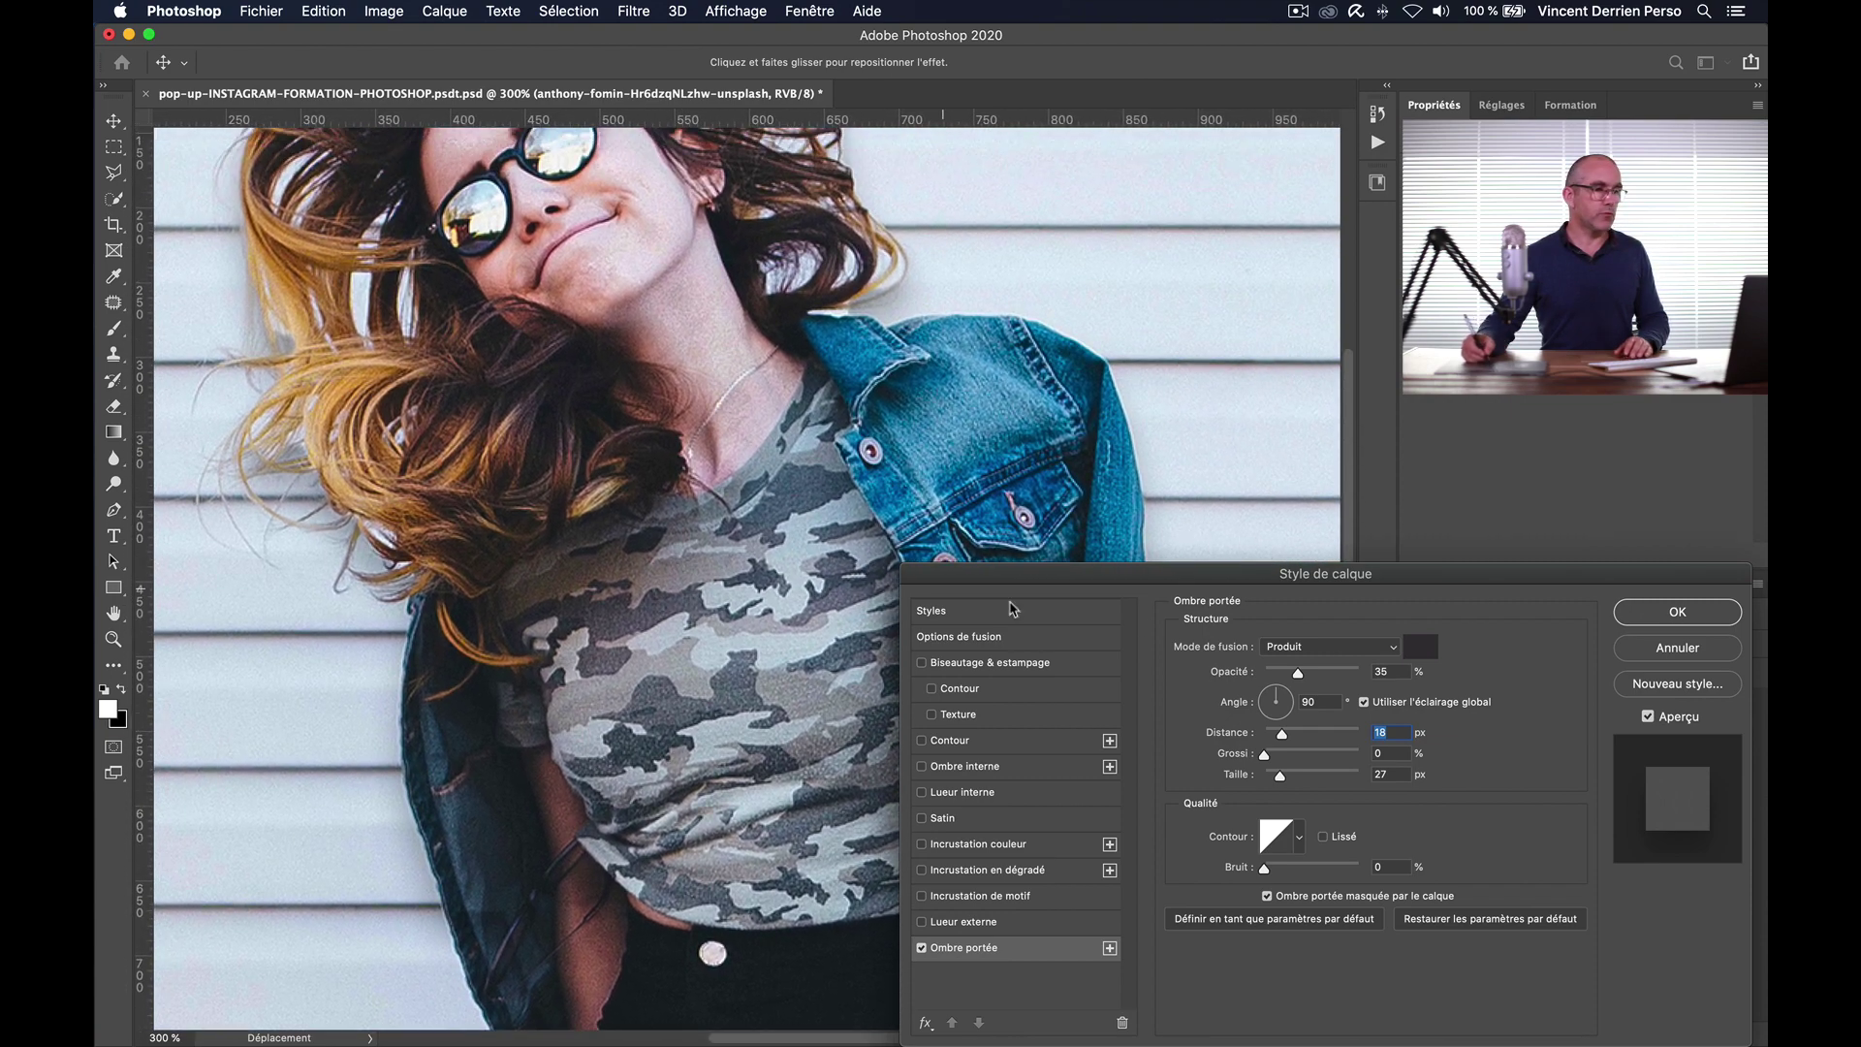
left_click(1422, 649)
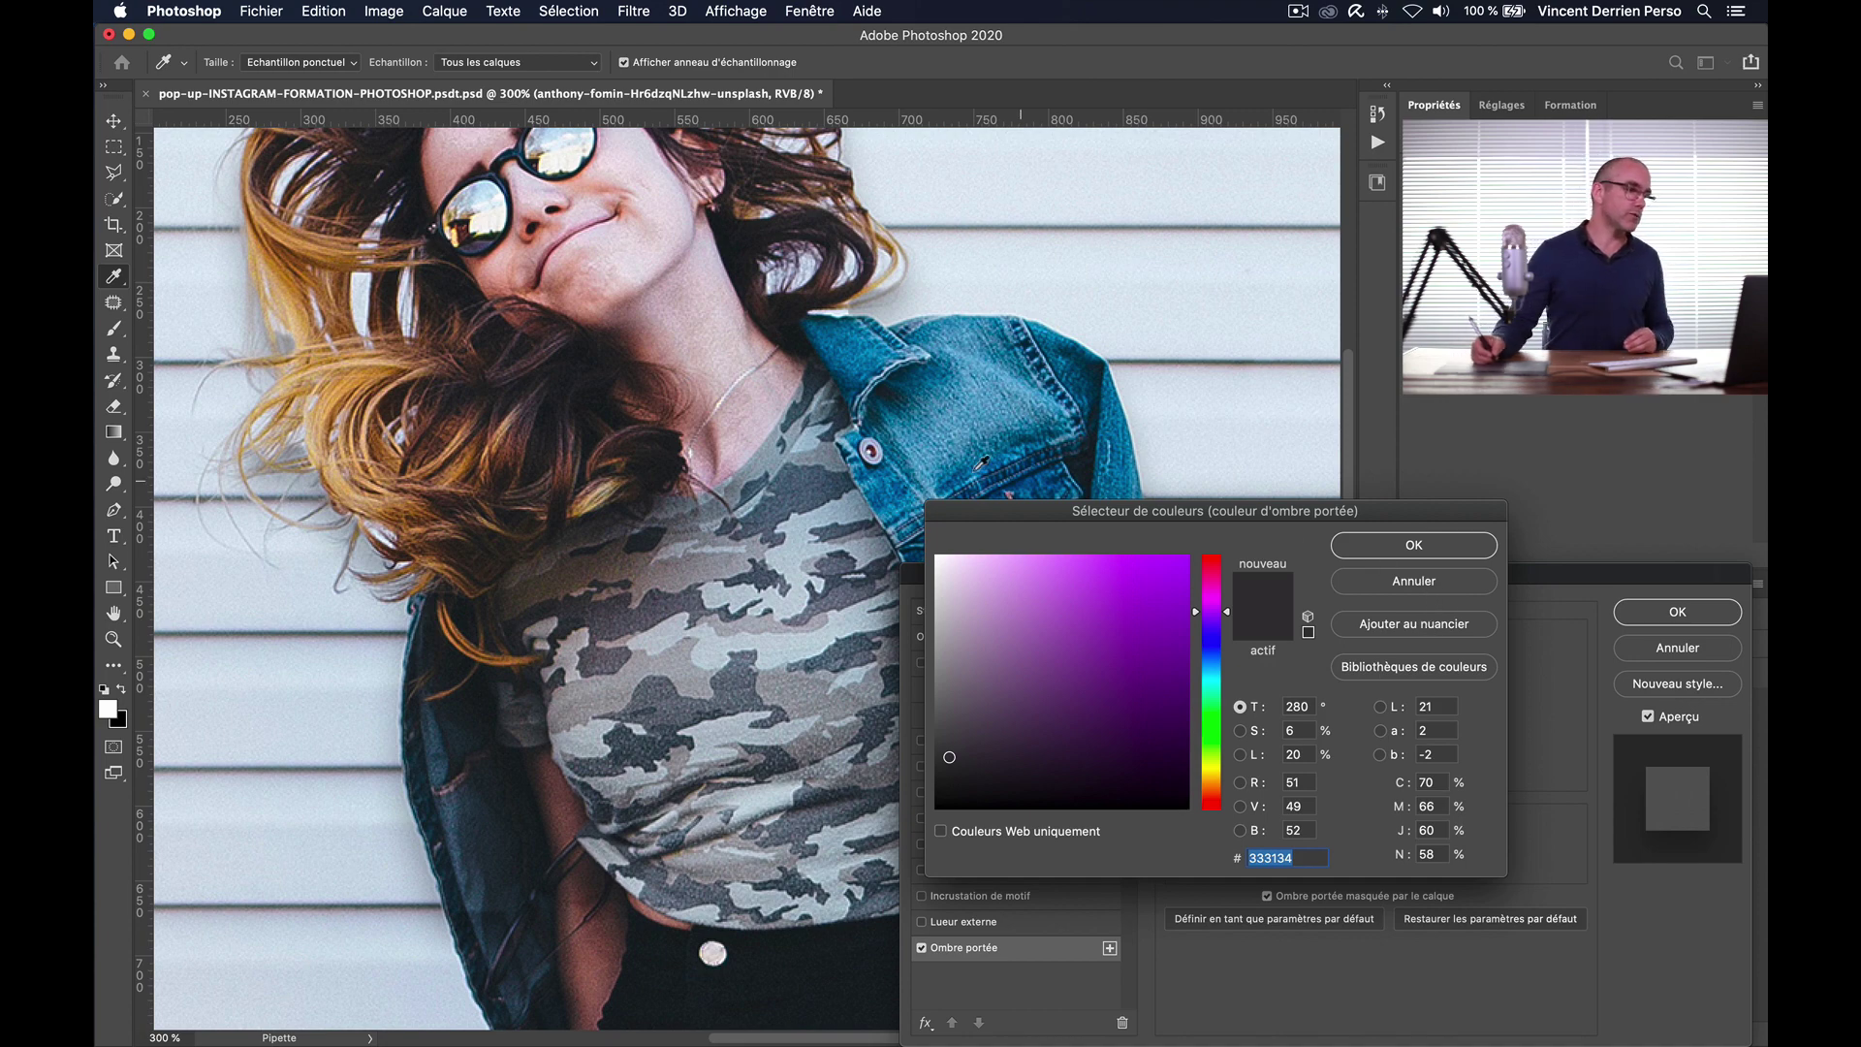
left_click(578, 357)
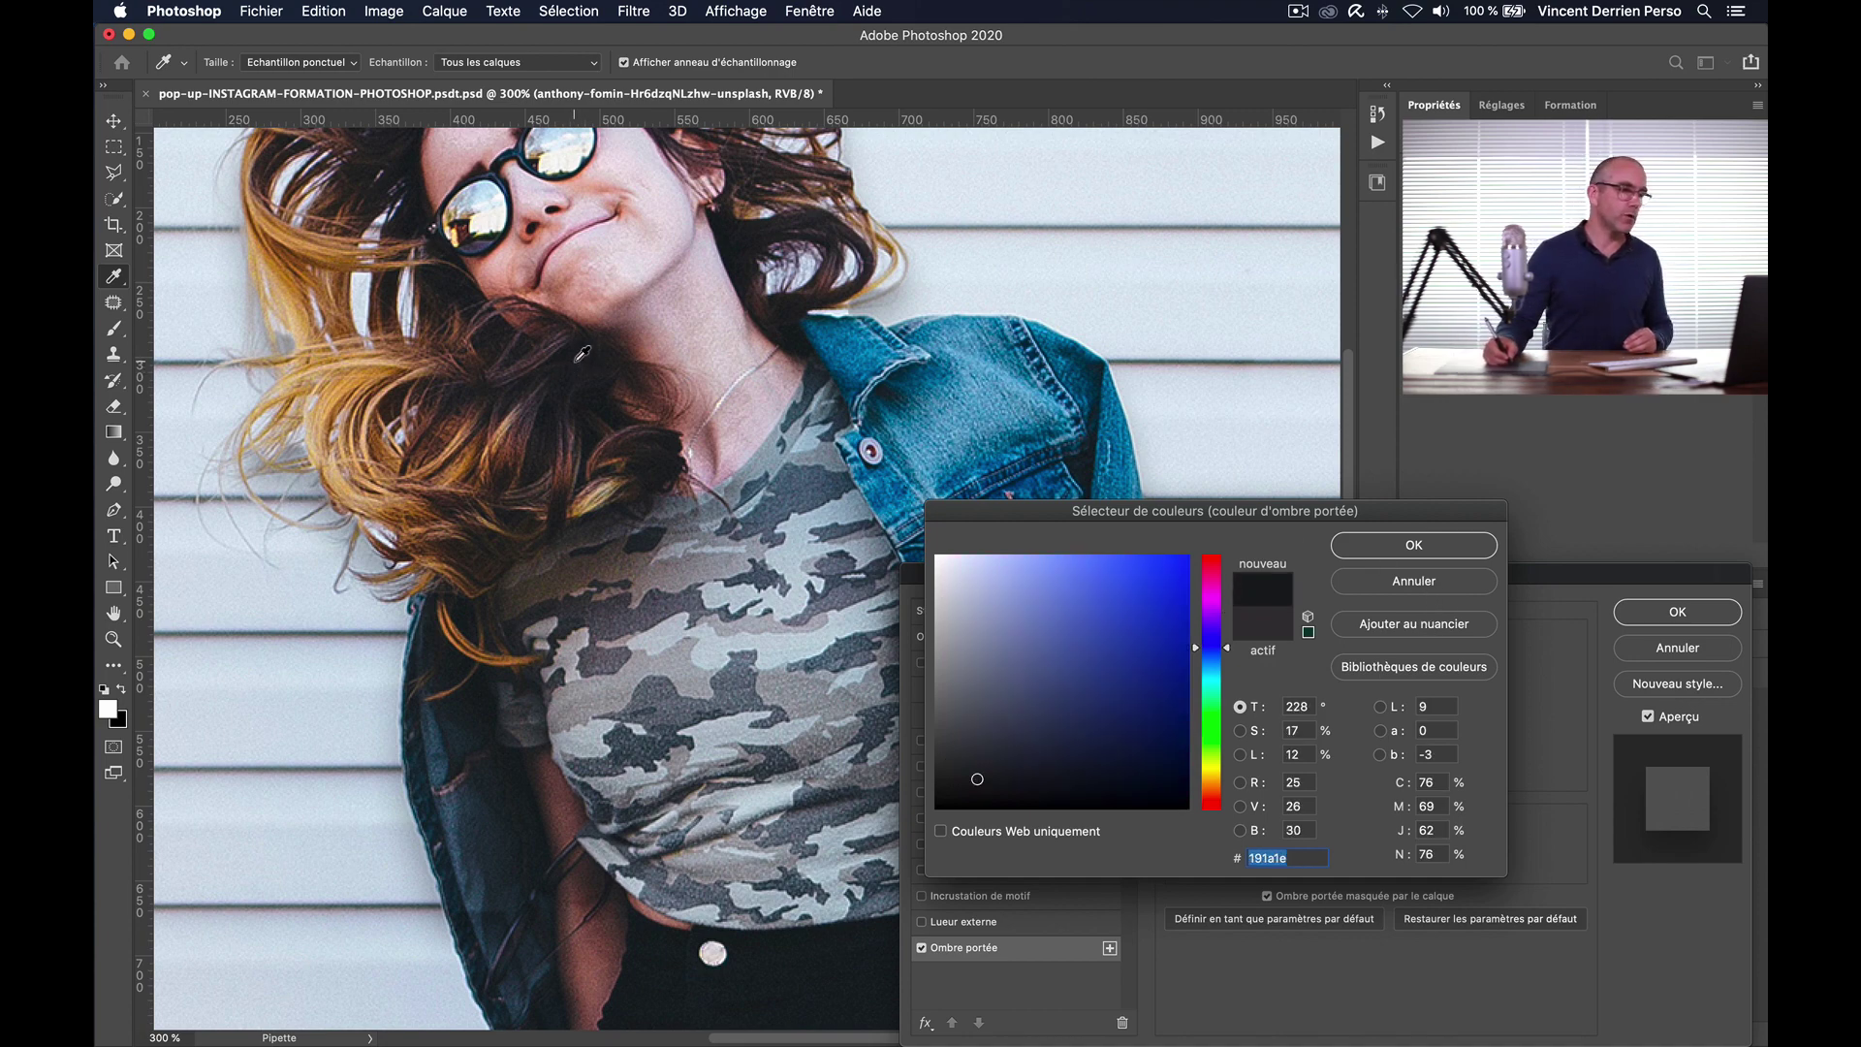
left_click(1427, 544)
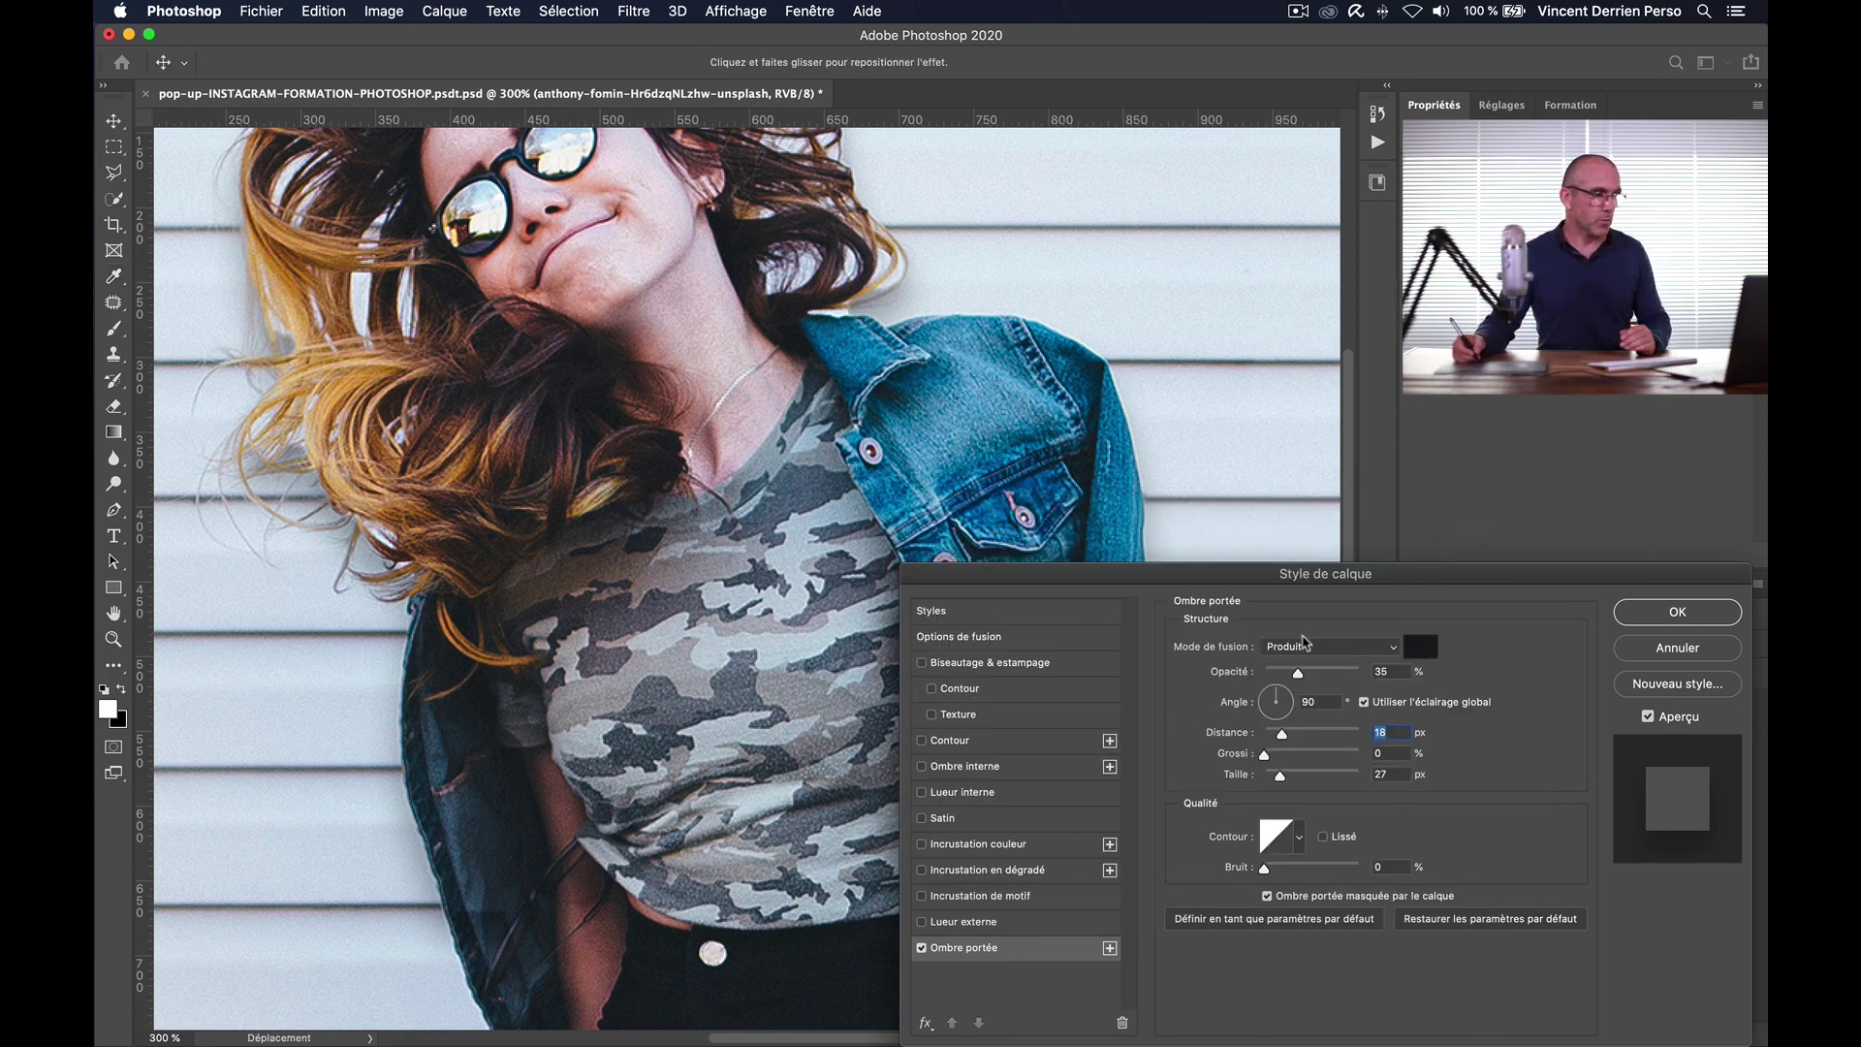
key("super+minus")
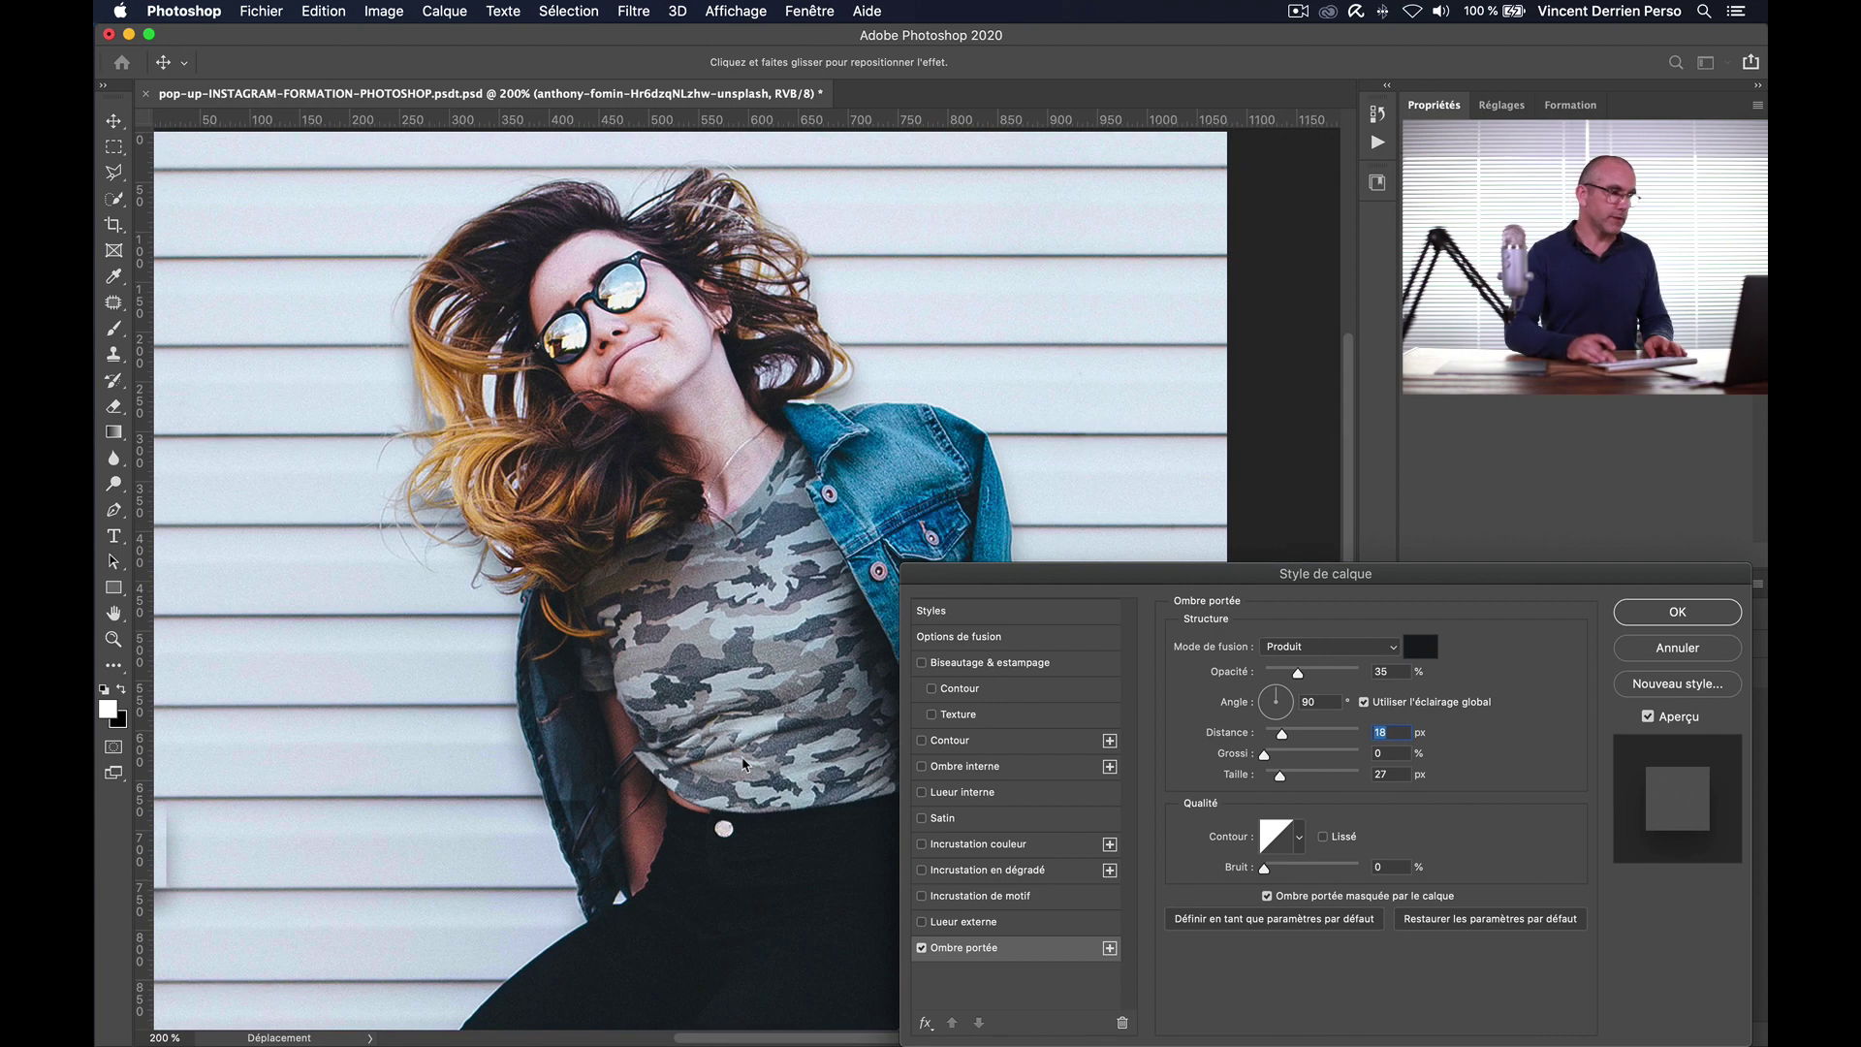
Step: Set the drop shadow's distance to 22 px and its opacity to 25%, and apply the layer style
scroll(751, 790, "down", 5)
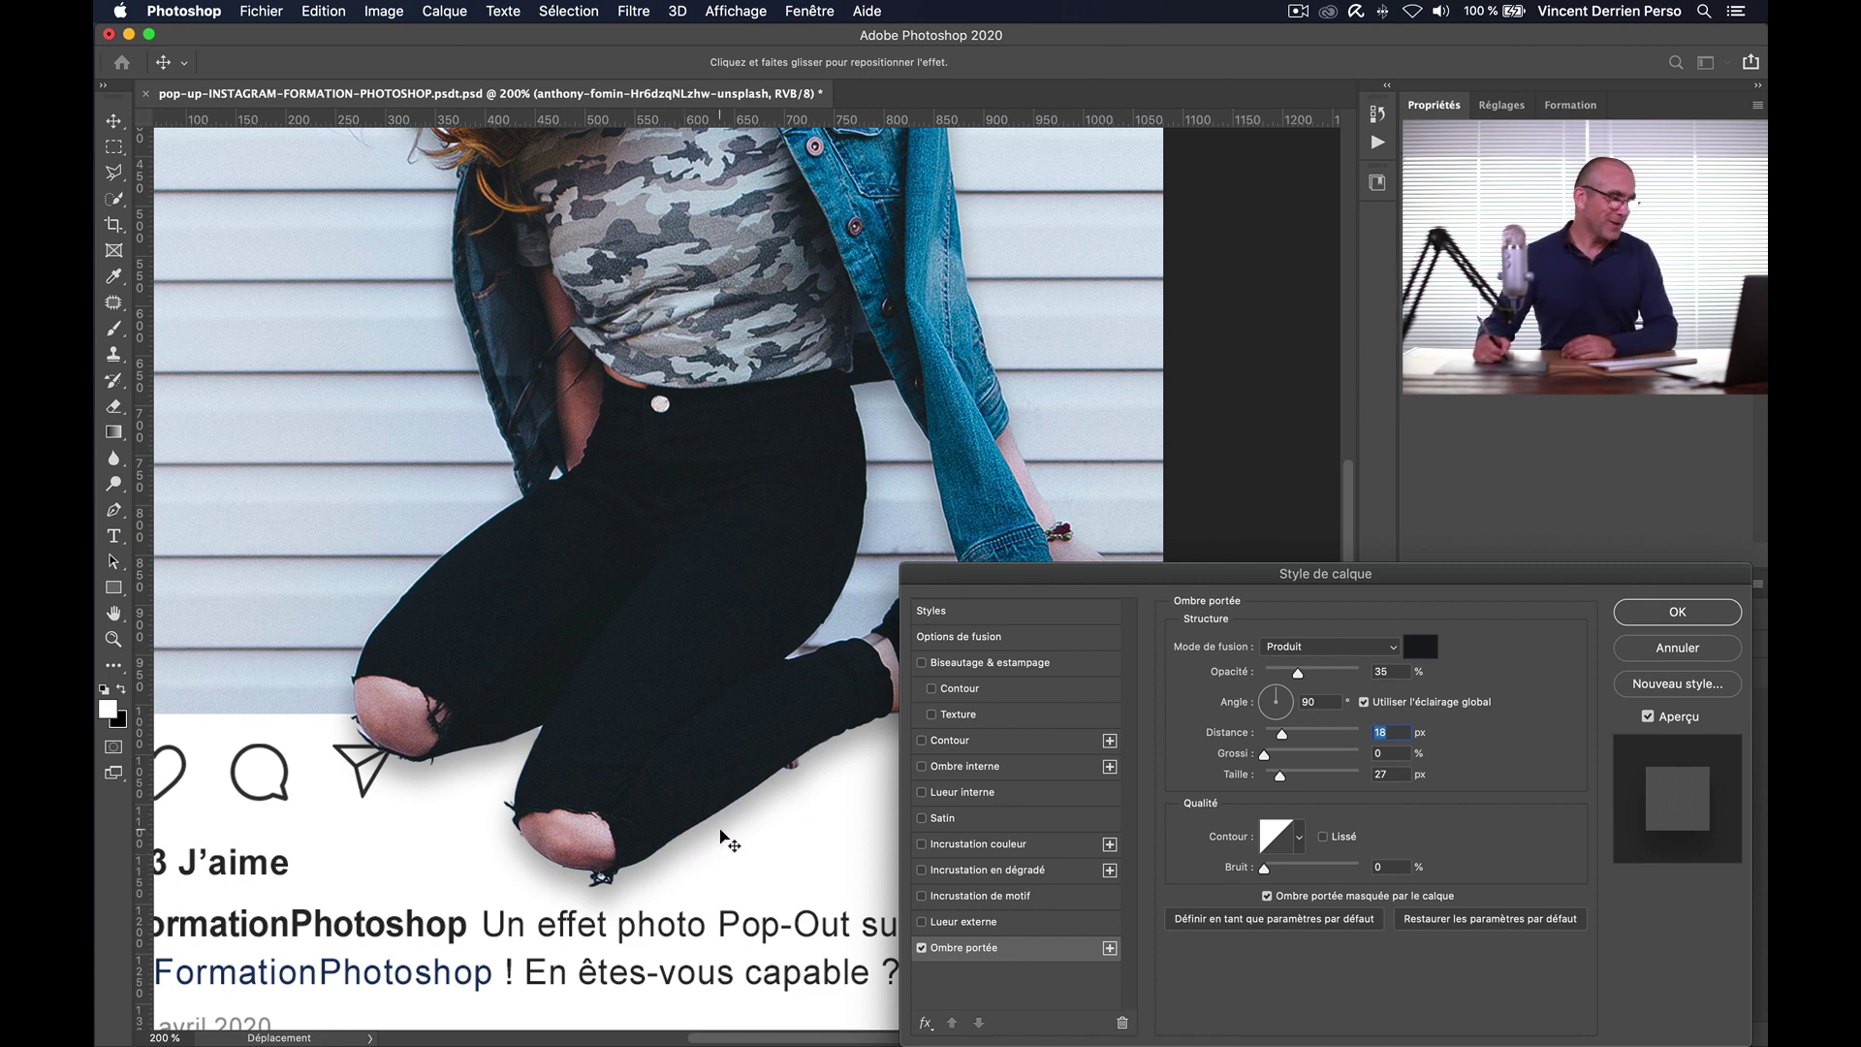
mouse_move(718, 840)
left_mouse_down()
mouse_move(632, 858)
mouse_move(750, 834)
left_mouse_up()
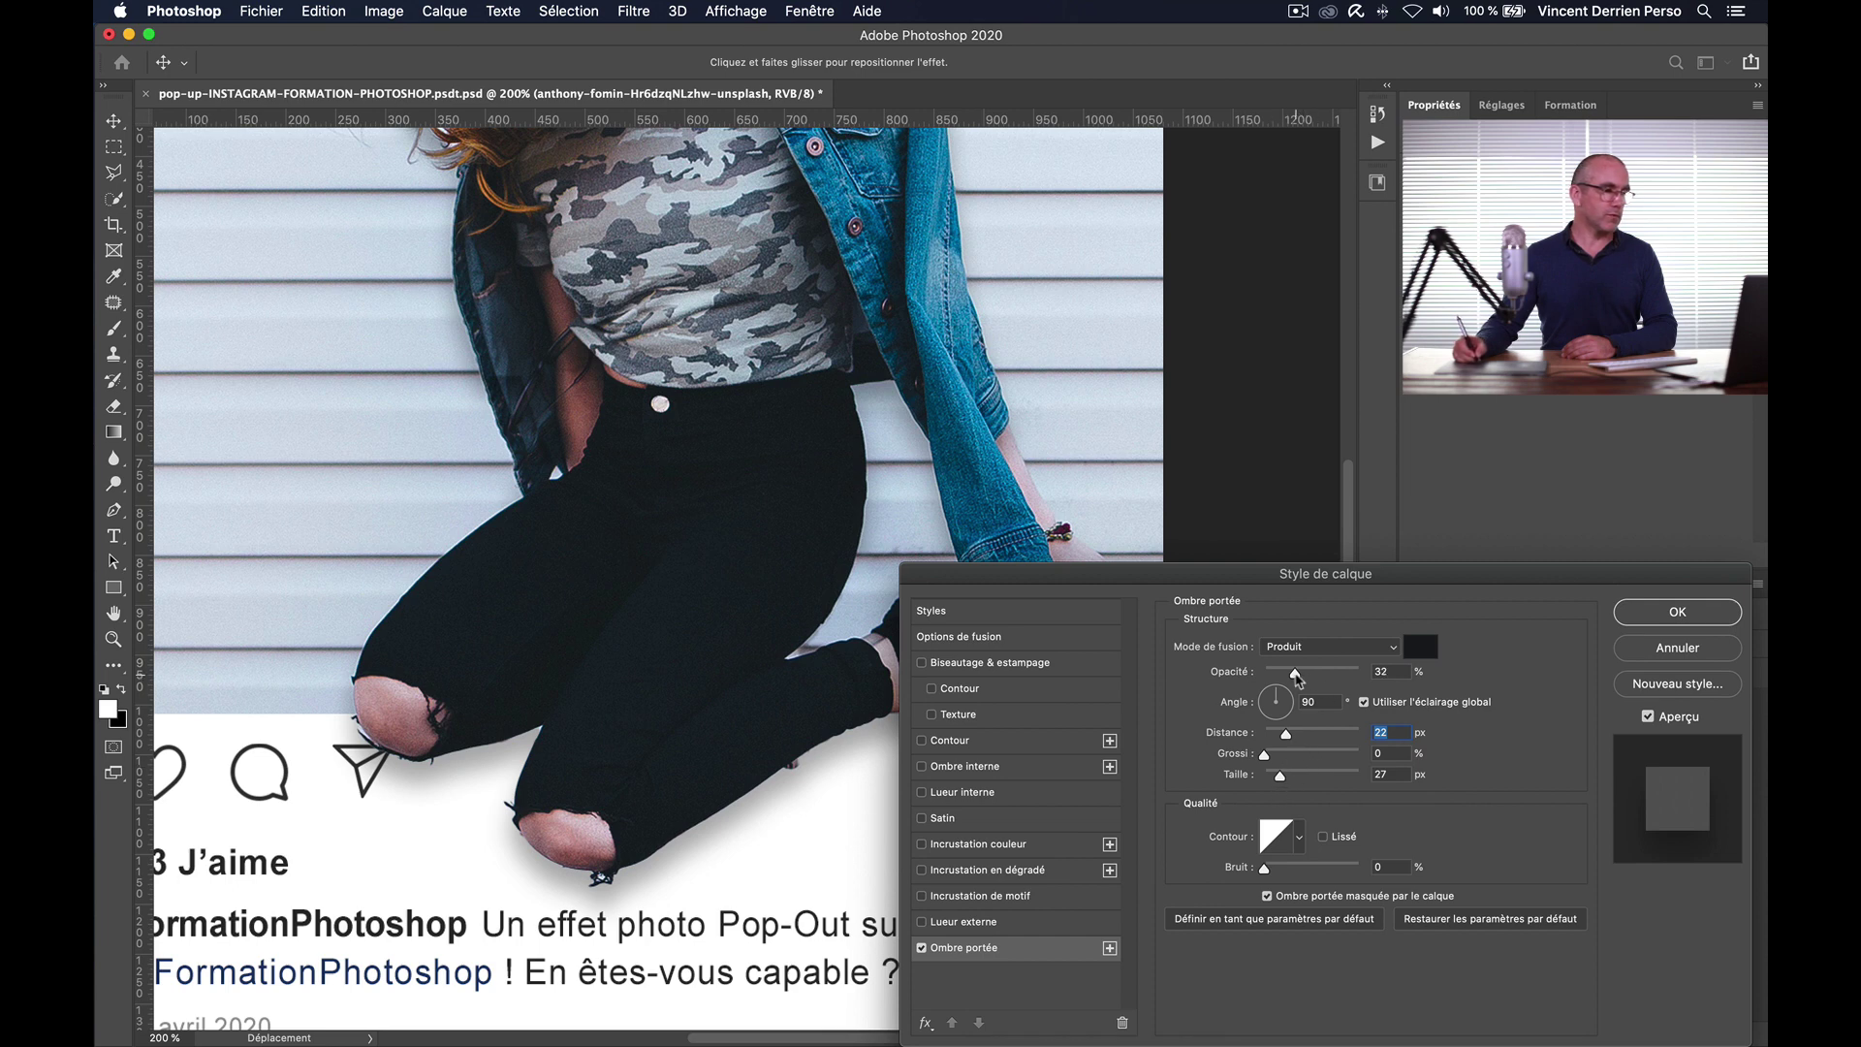
left_click_drag(1298, 676, 1288, 690)
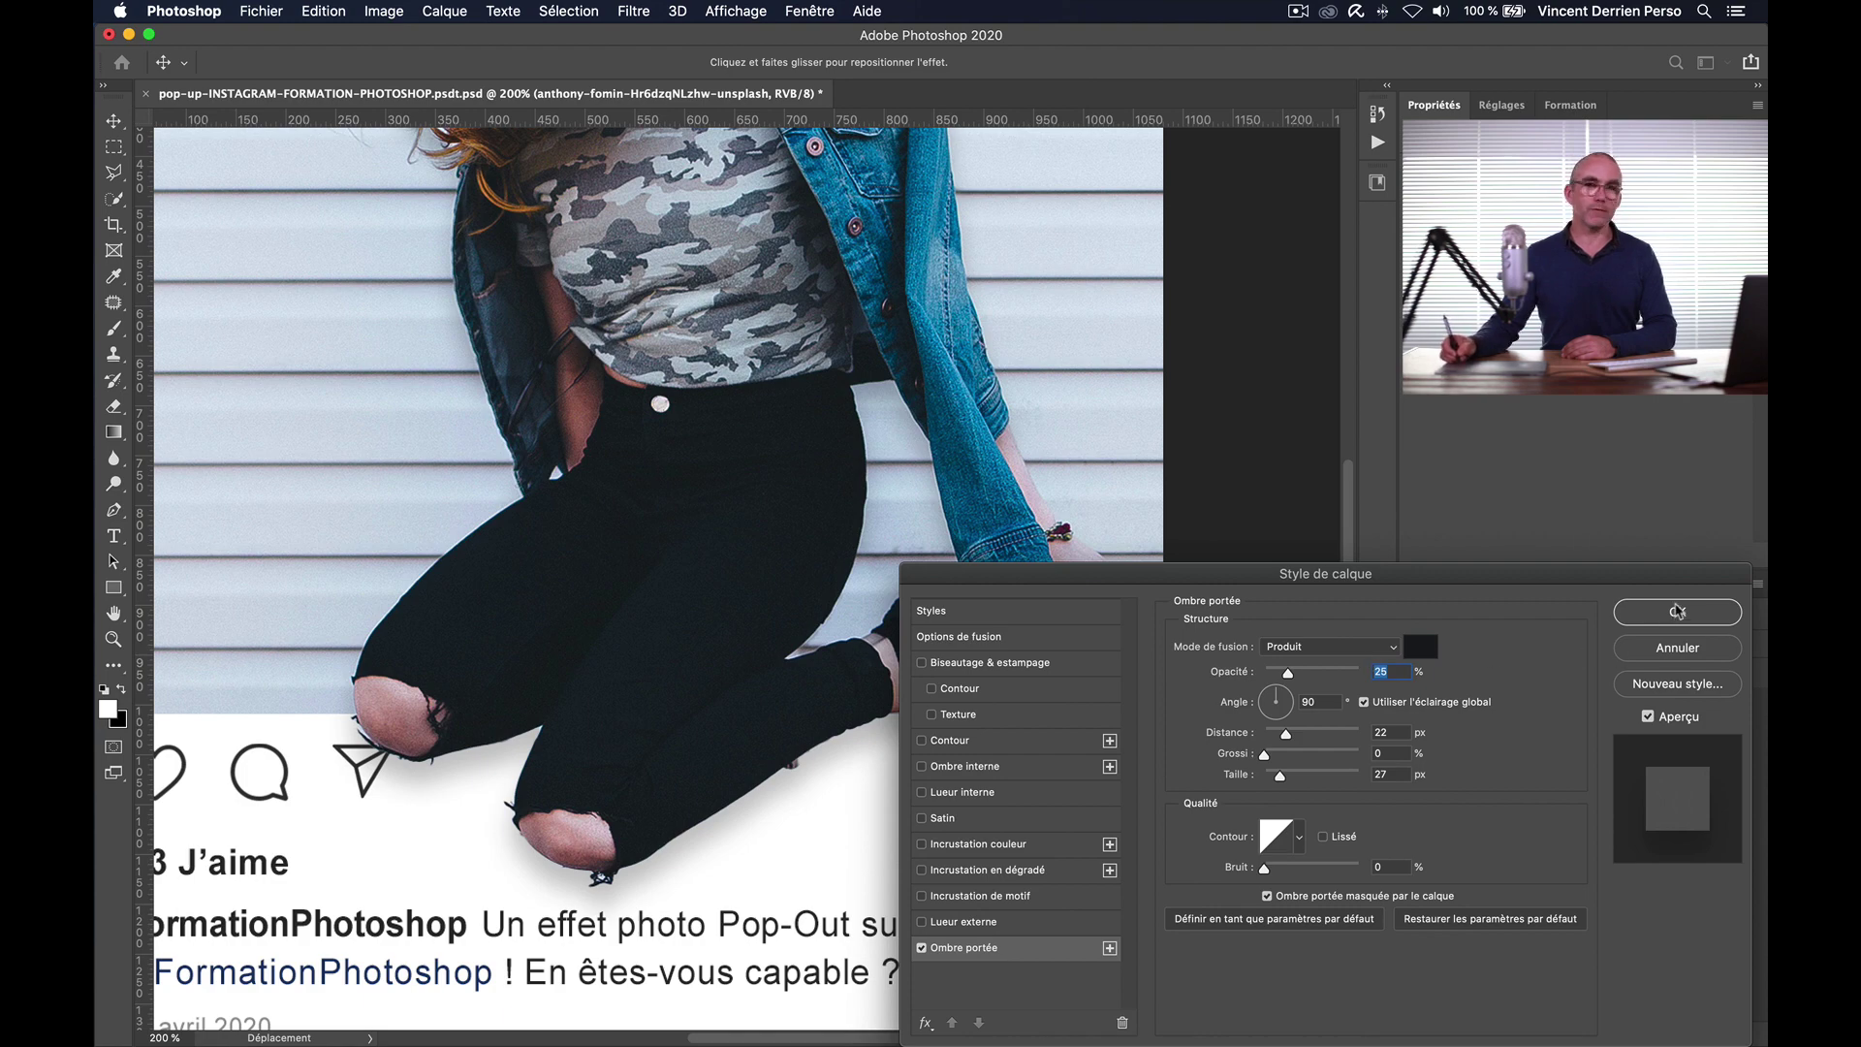
left_click(1679, 617)
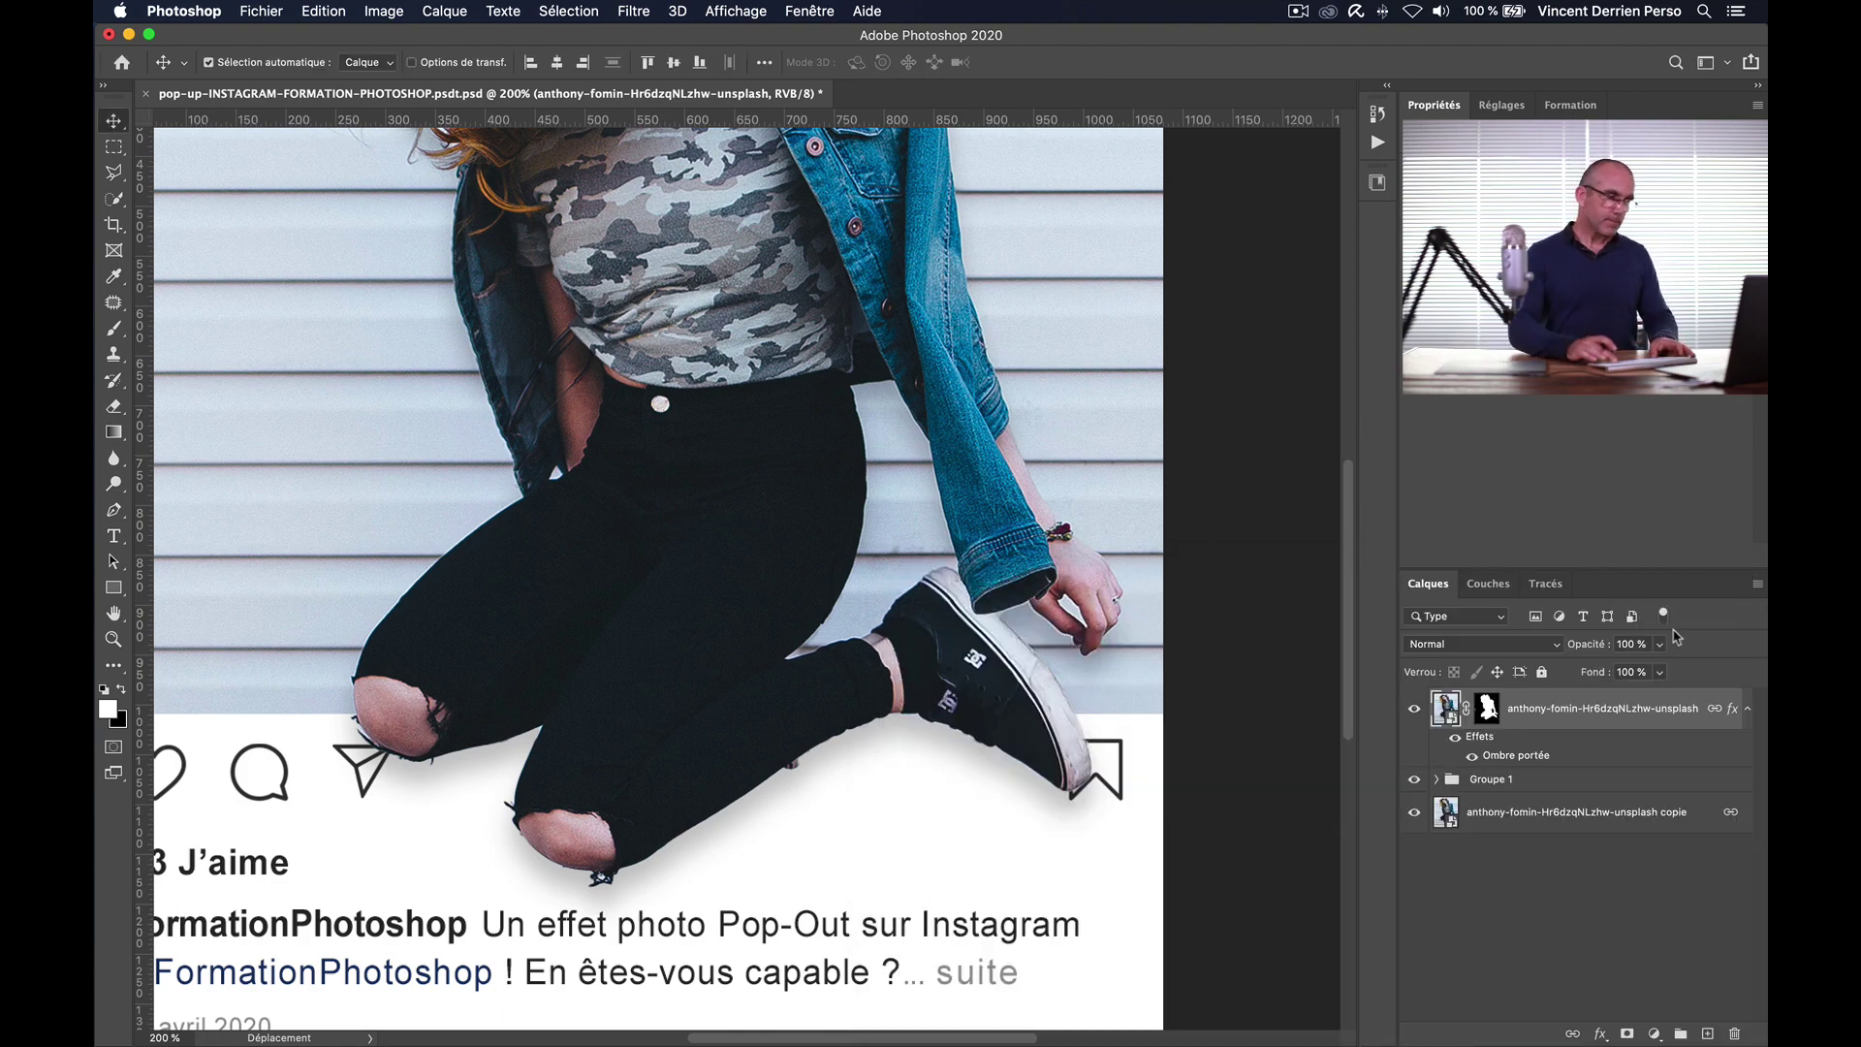
key("super+1")
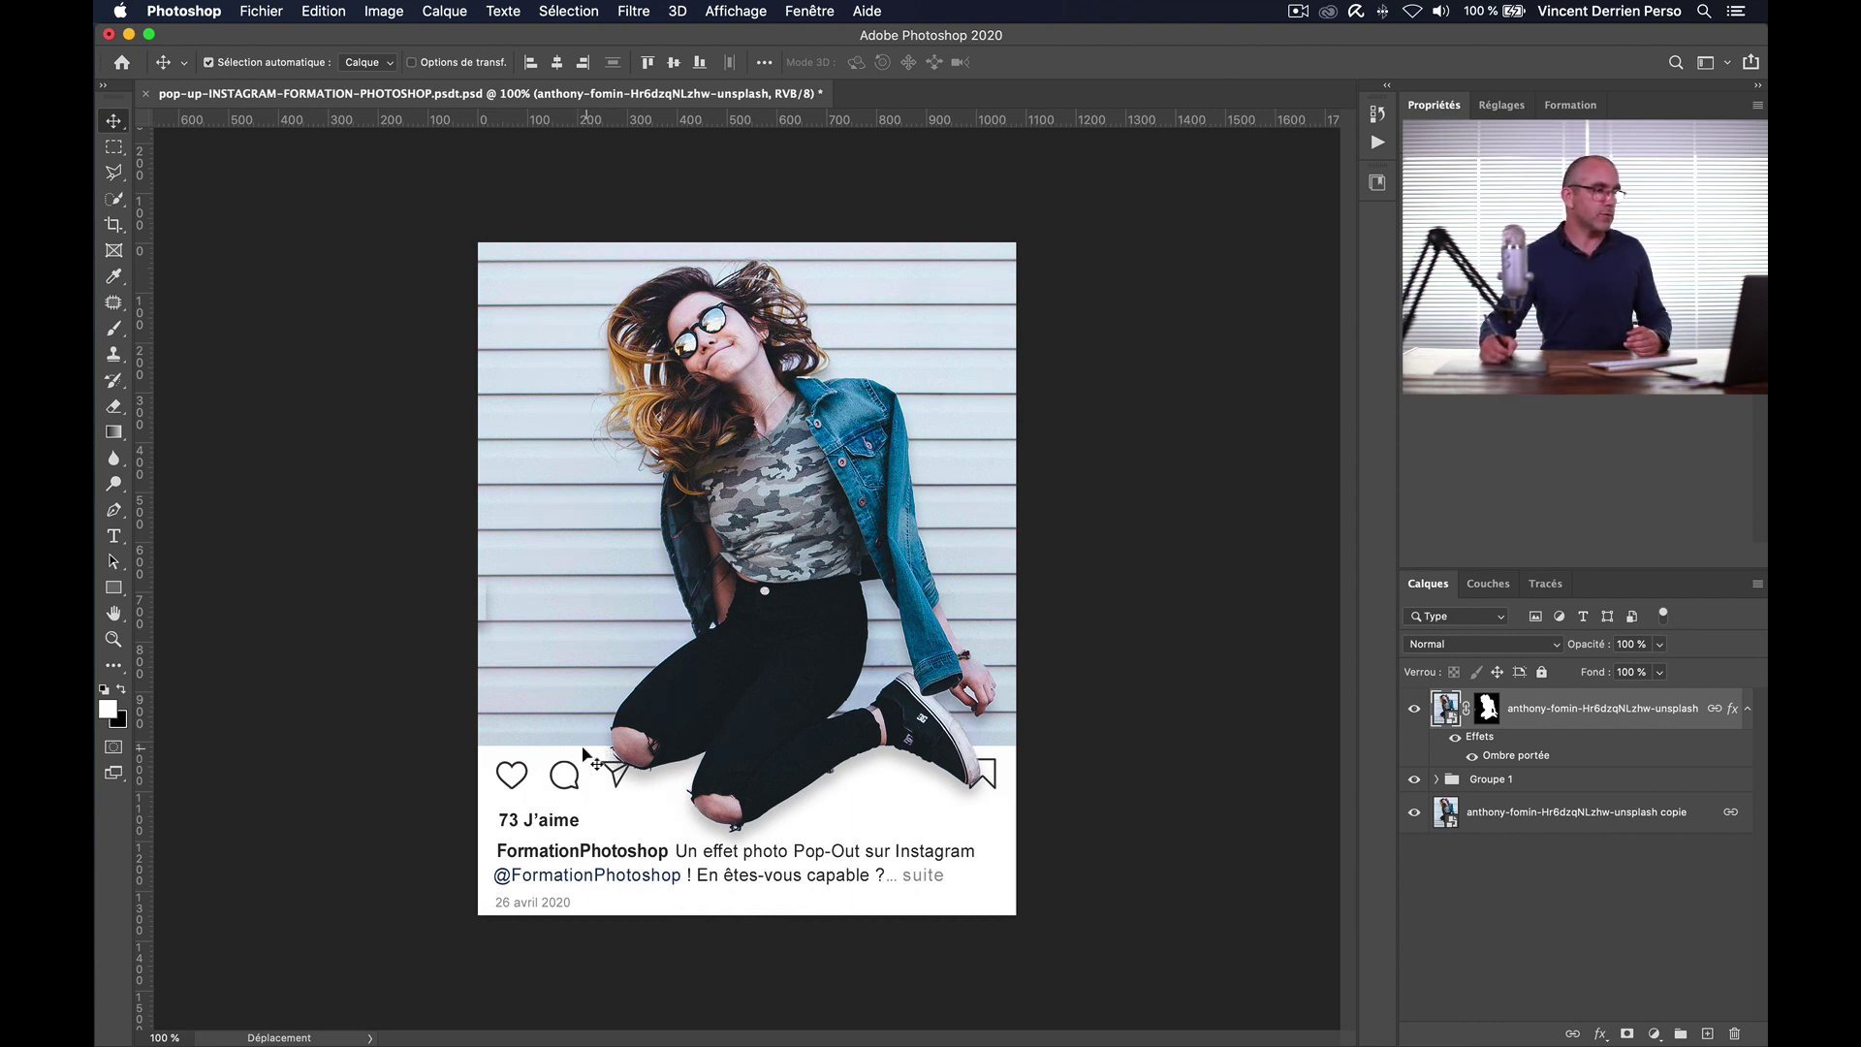
Step: Check the caption boundary against the guide and clip the upper photo layer to Groupe 1
key("super")
key("super+semicolon")
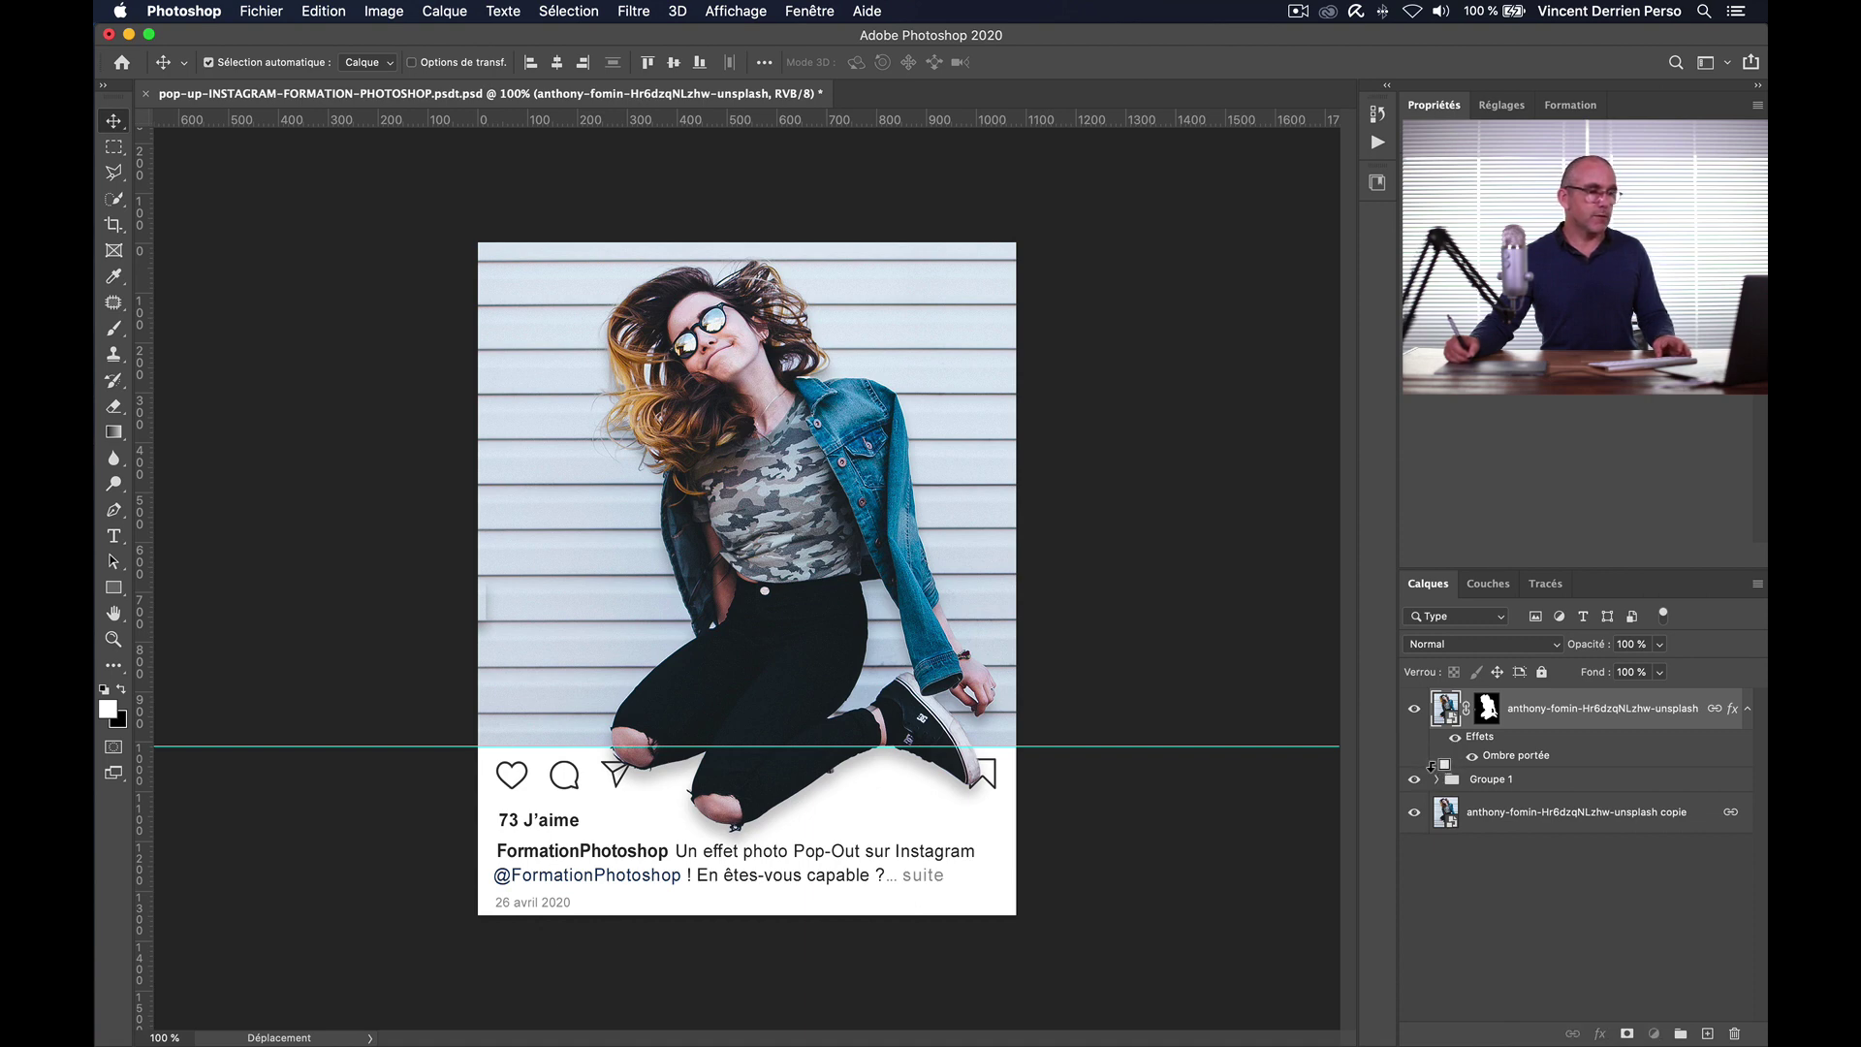
left_click(1432, 765, "alt")
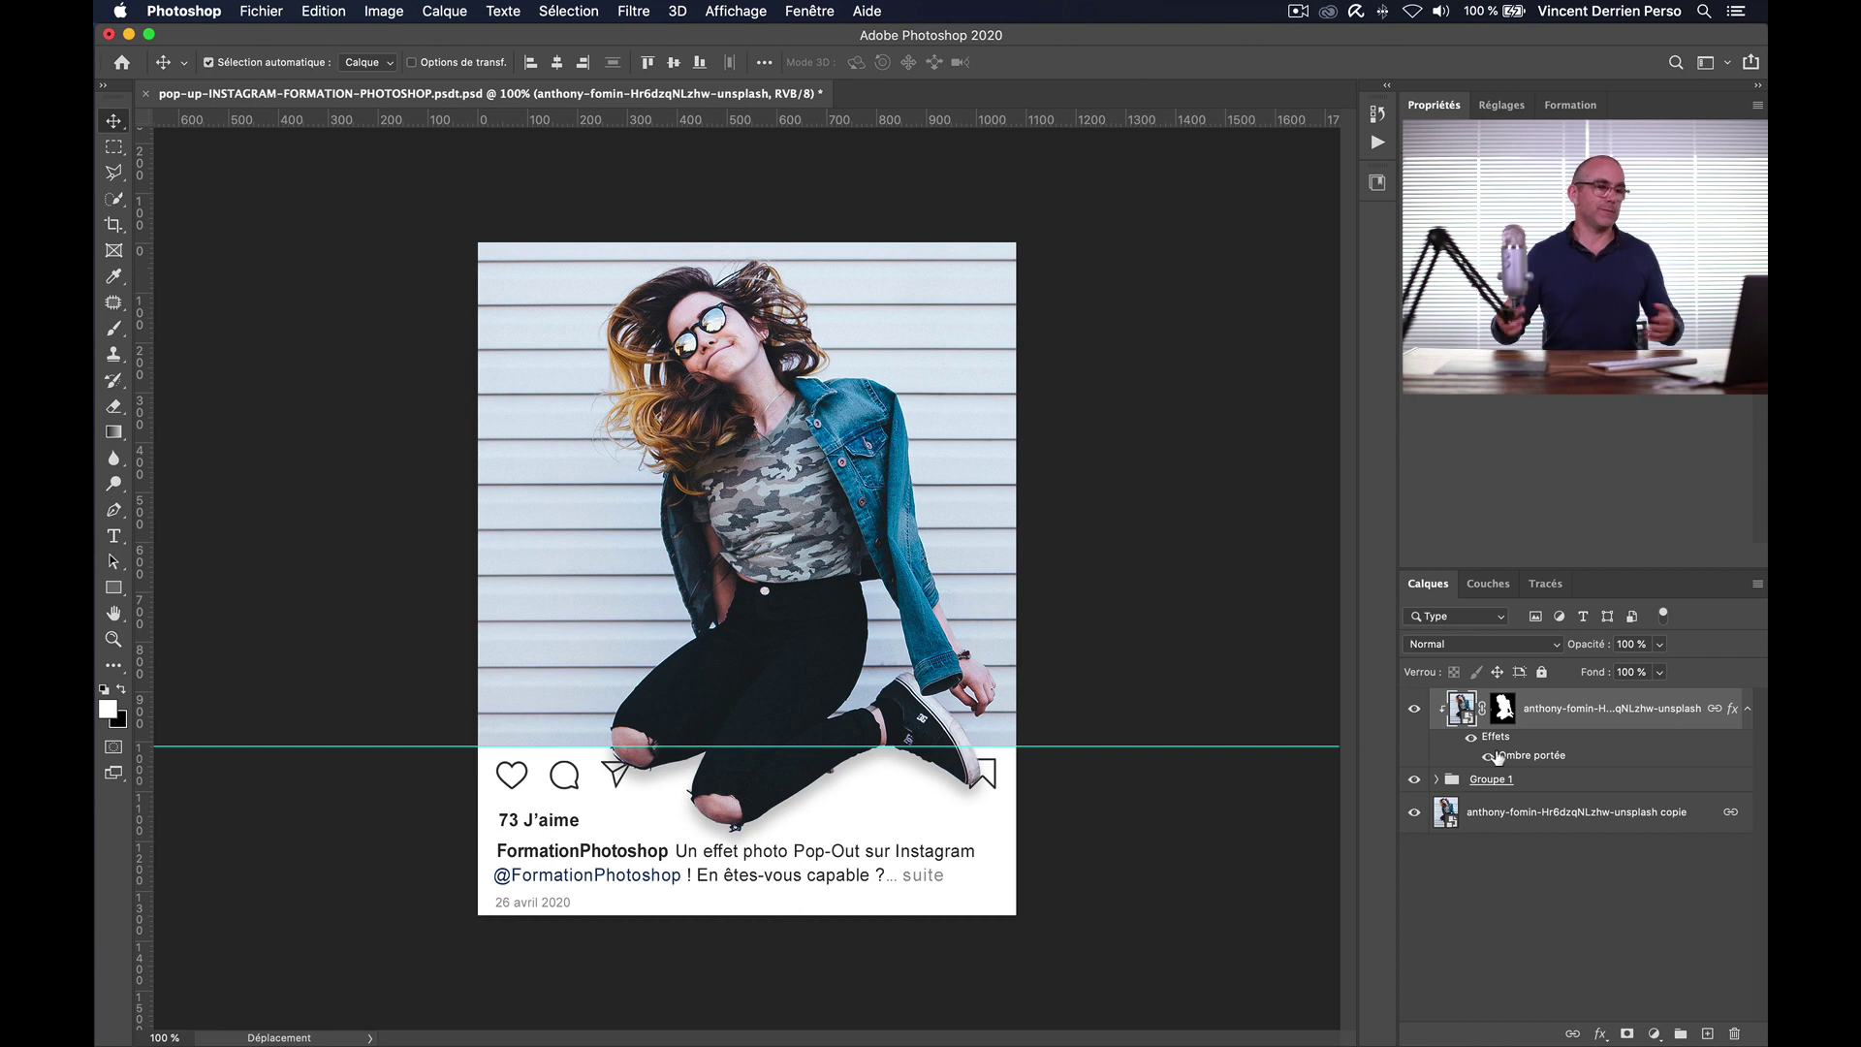
key("super+semicolon")
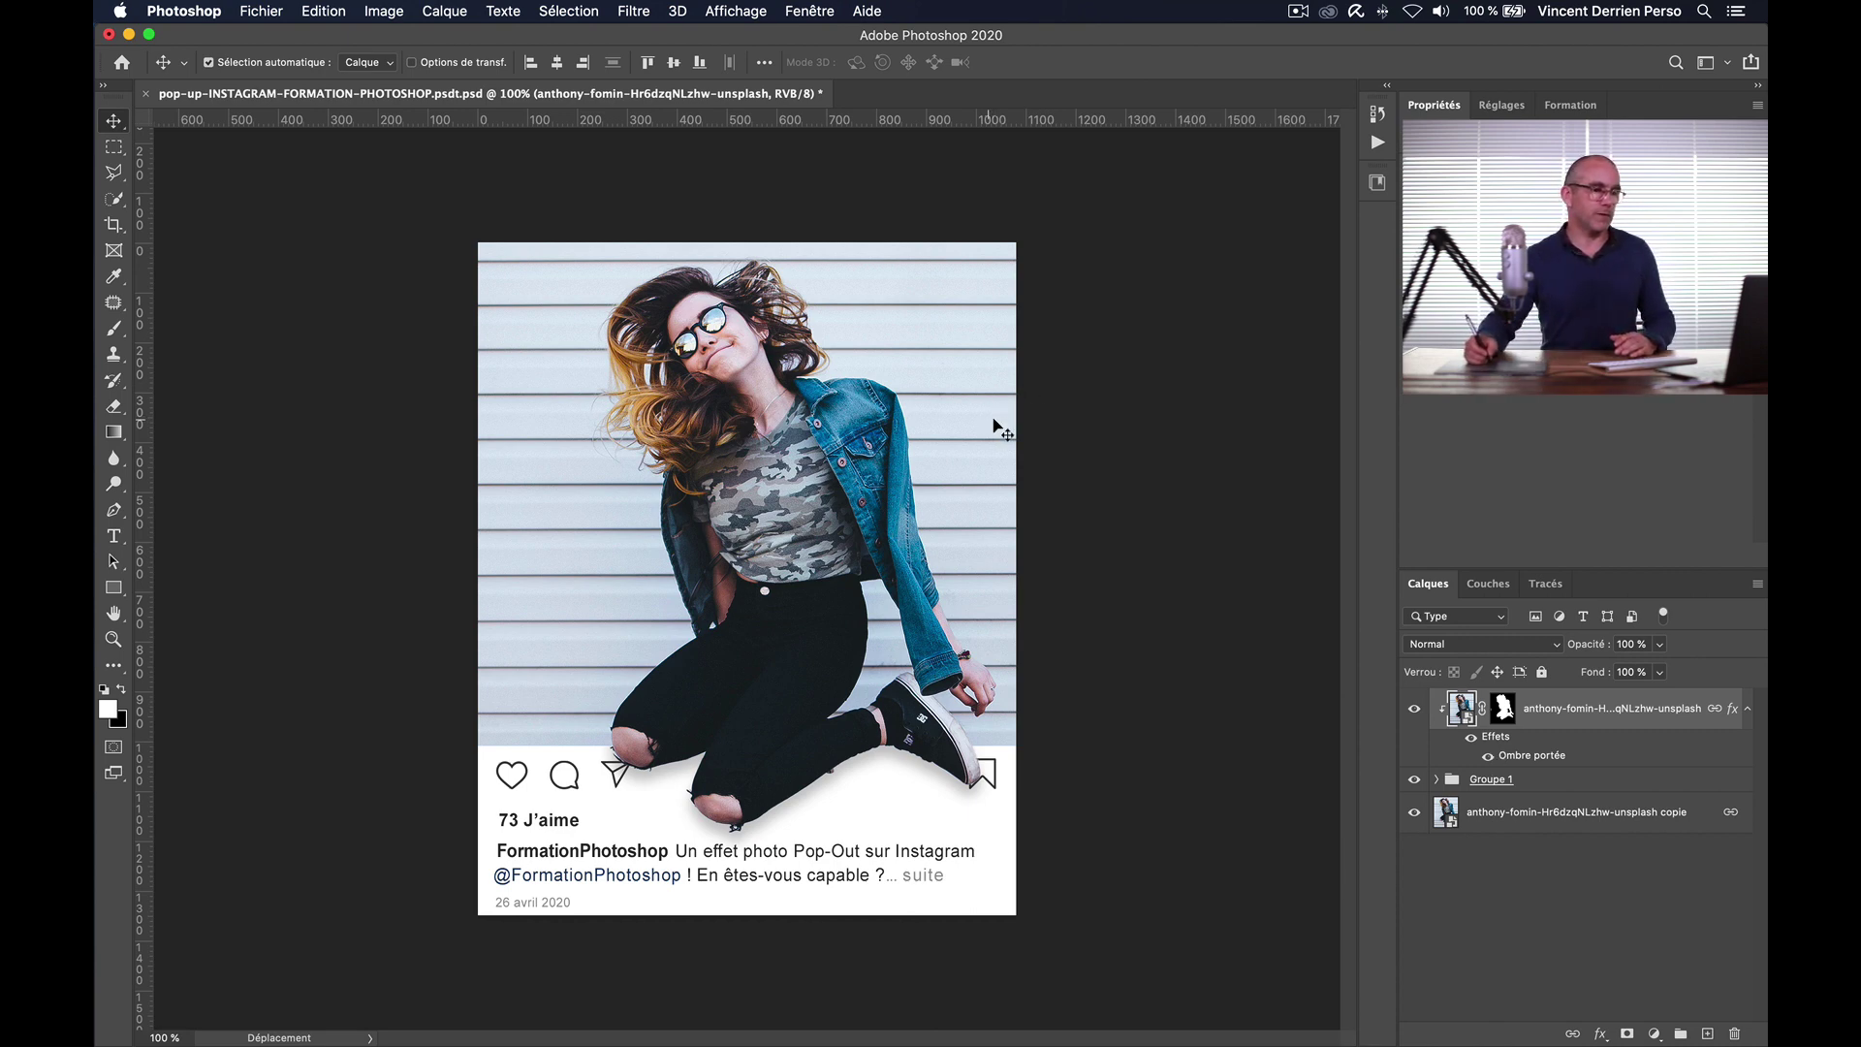
Step: Compare the post with and without the upper photo layer, and hide the lower photo copy to isolate the clipped legs
left_click(1414, 711)
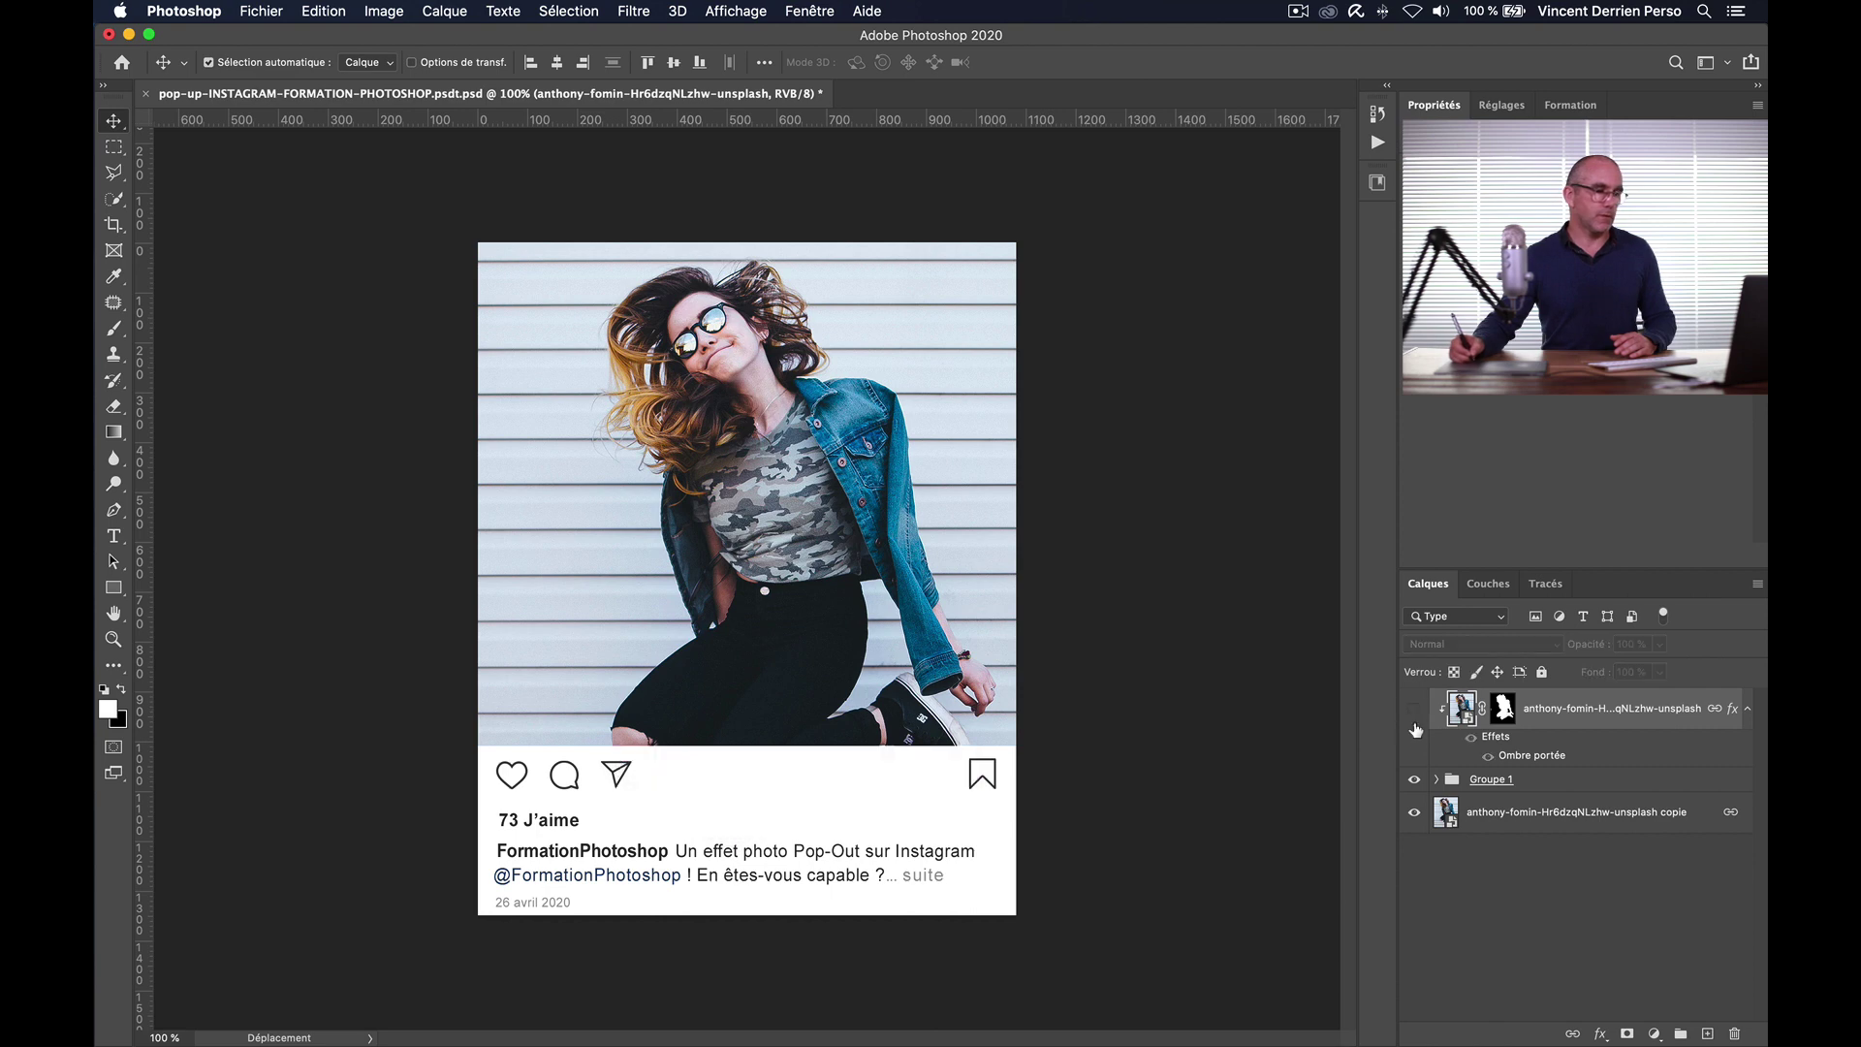
left_click(1414, 711)
left_click(1417, 815)
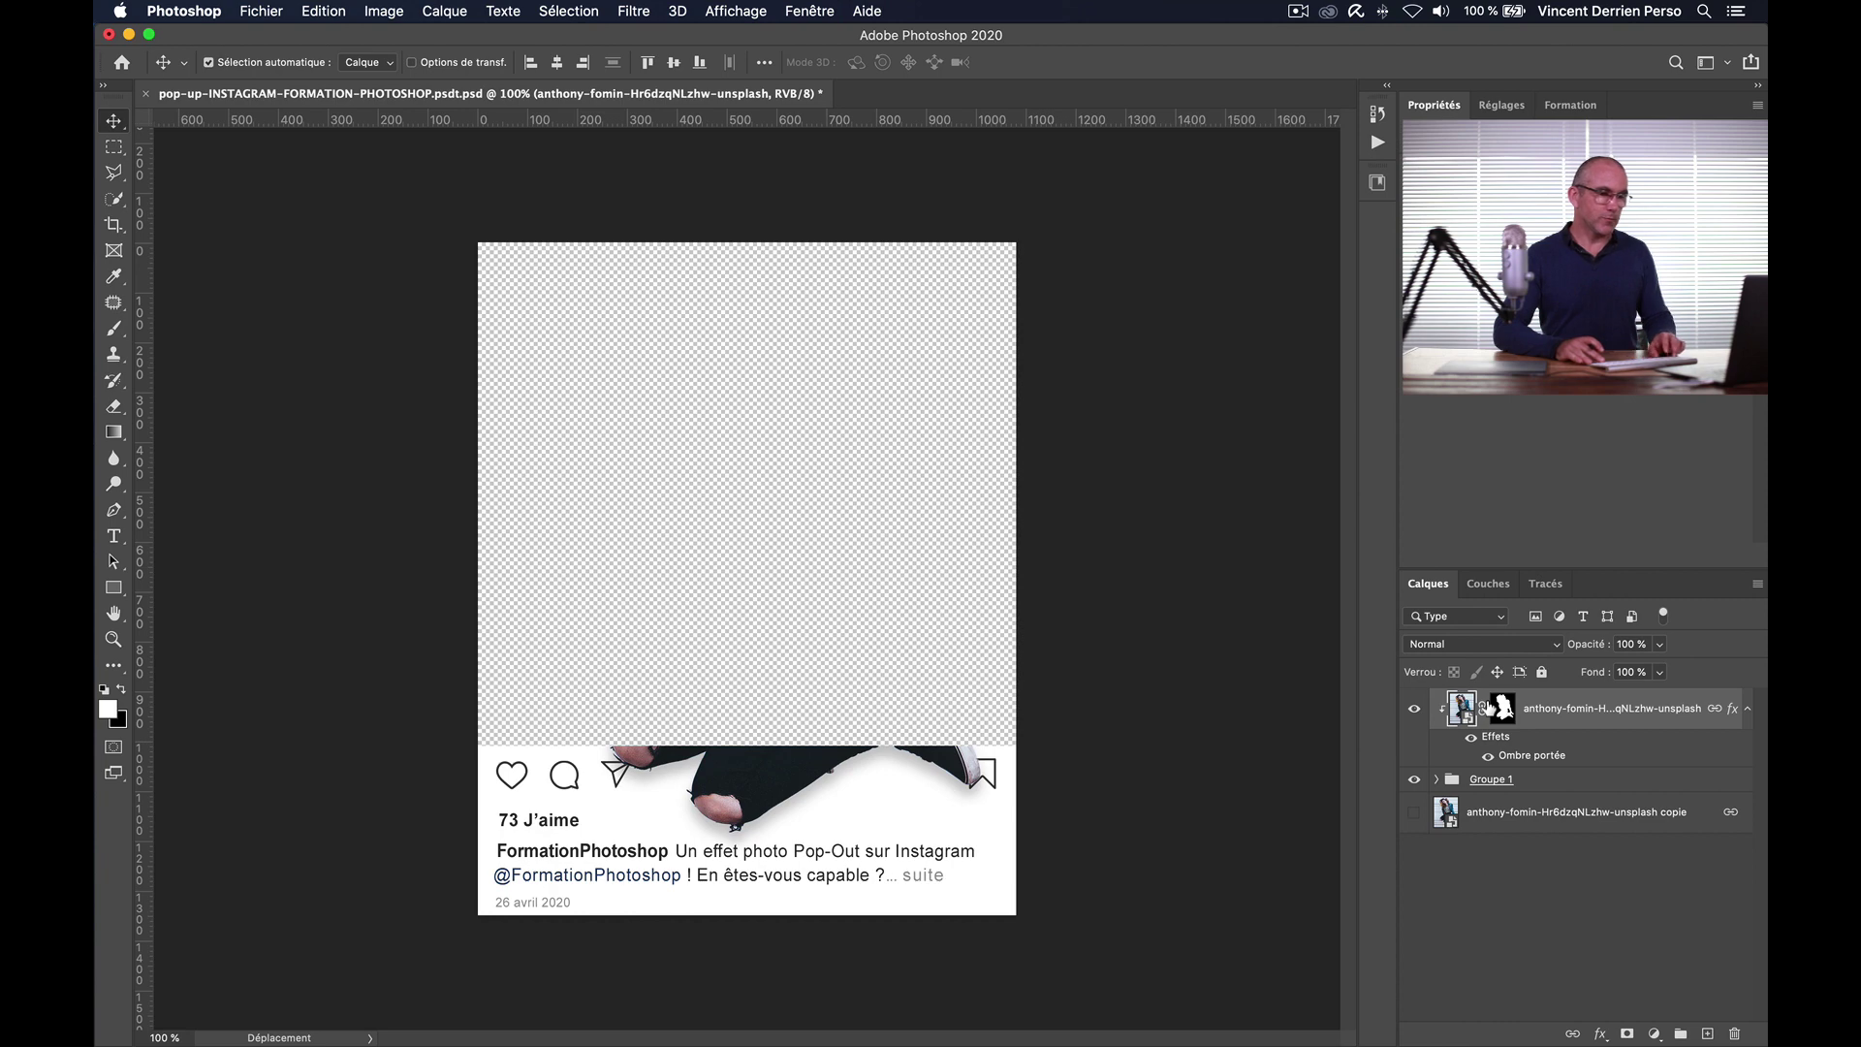
Step: Nudge the linked photos to the left and back to the right, ending slightly right of where they started
key("Left")
key("Left")
key("Left")
key("Left")
key("Left")
key("Left")
key("Left")
key("Left")
key("Left")
key("Left")
key("Left")
key("Left")
key("Left")
key("Left")
key("Left")
key("Left")
key("Left")
key("Left")
key("Right")
key("Right")
key("Right")
key("Right")
key("Right")
key("Right")
key("Right")
key("Right")
key("Right")
key("Right")
key("Right")
key("Right")
key("Right")
key("Right")
key("Right")
key("Right")
key("Right")
key("Right")
key("Right")
key("Right")
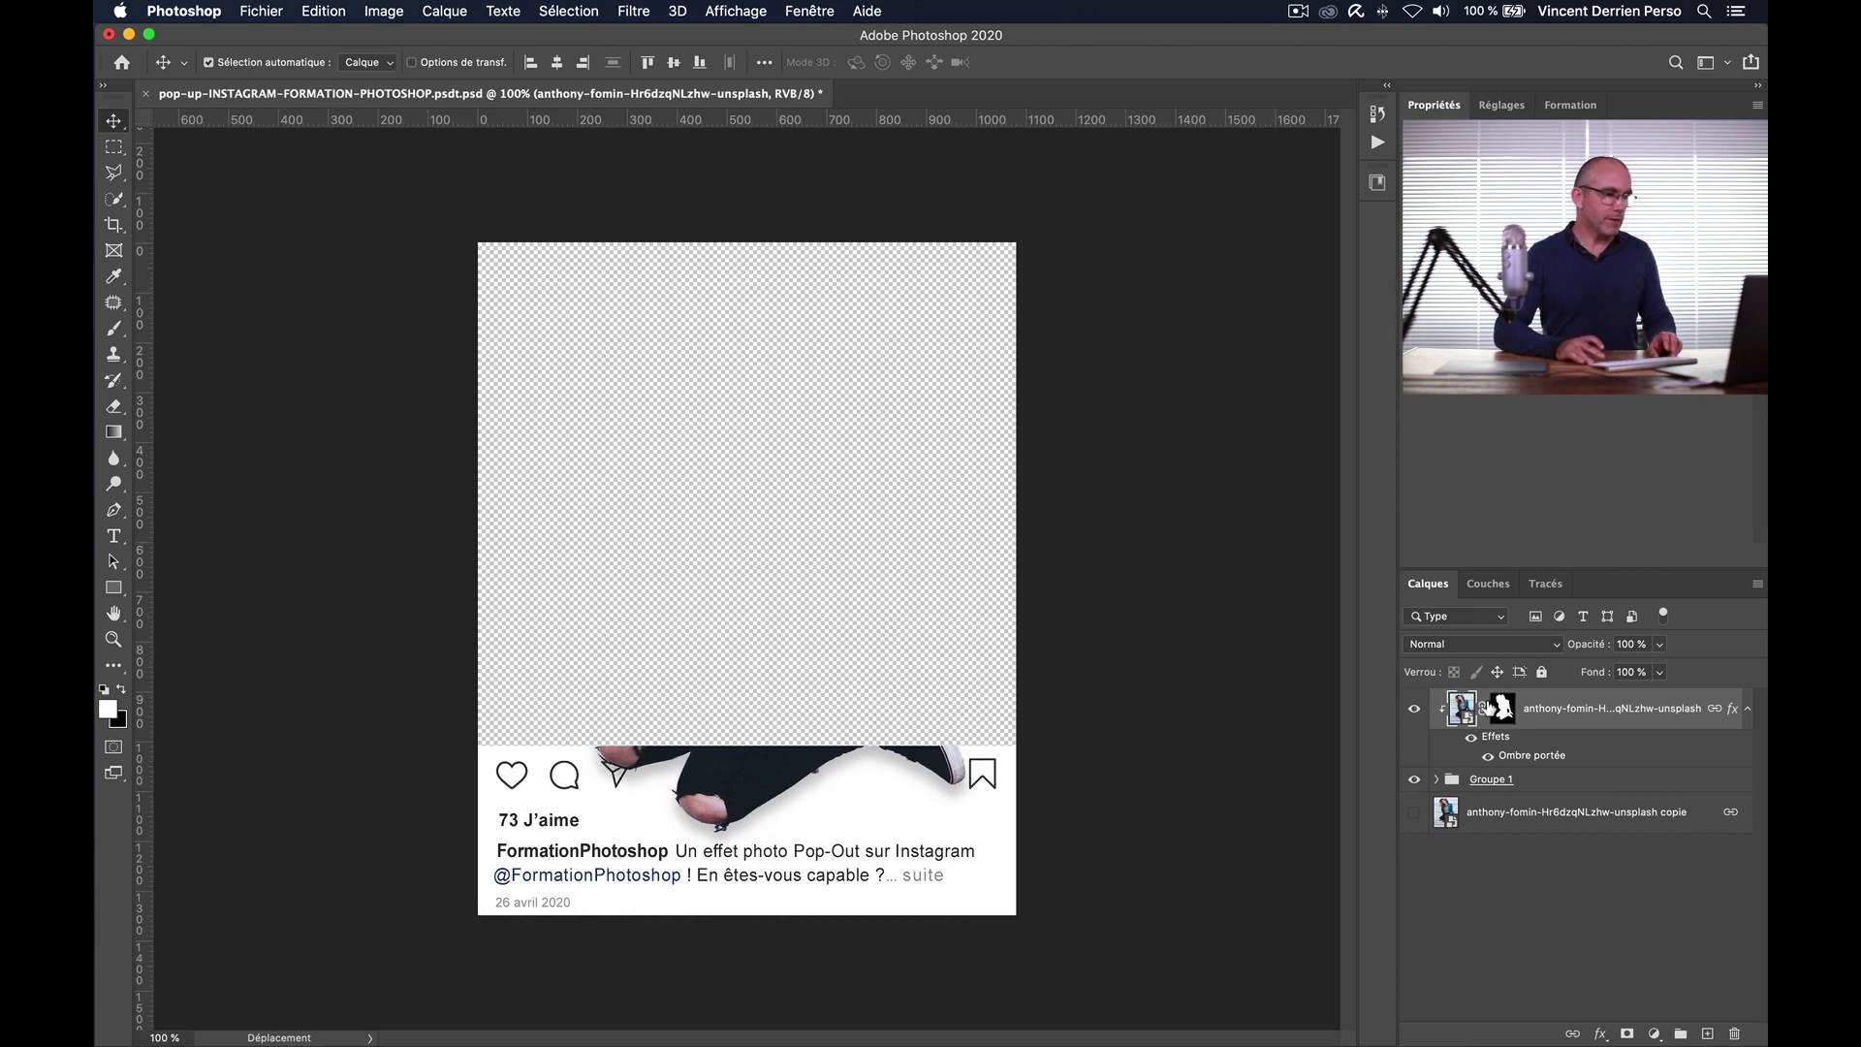
Step: Nudge the linked photos down over the caption text and back up until the lower knee clears it, and show the lower photo copy again
key("Down")
key("Down")
key("Down")
key("Down")
key("Down")
key("Down")
key("Down")
key("Down")
key("Down")
key("Down")
key("Down")
key("Down")
key("Down")
key("Down")
key("Down")
key("Down")
key("Down")
key("Down")
key("Down")
key("Down")
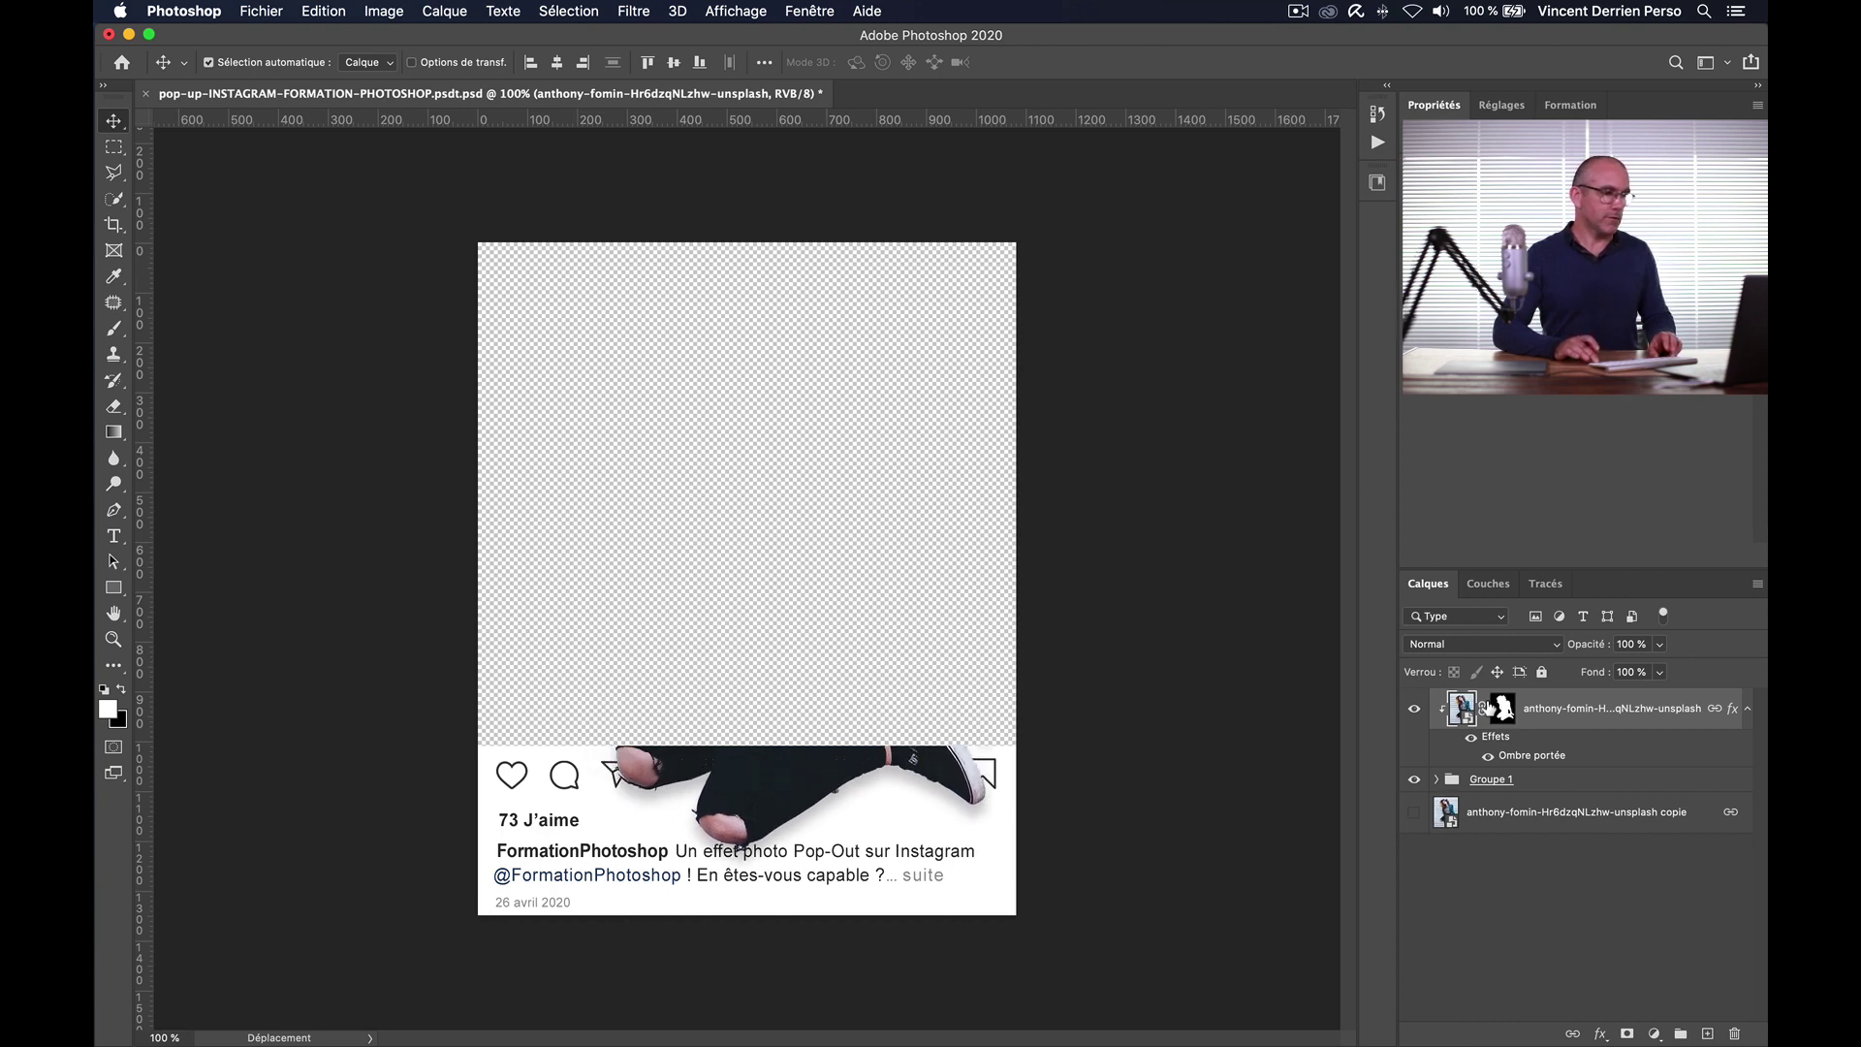
key("Down")
key("Down")
key("Down")
key("Down")
key("Down")
key("Down")
key("Down")
key("Down")
key("Down")
key("Down")
key("Down")
key("Down")
key("Down")
key("Down")
key("Down")
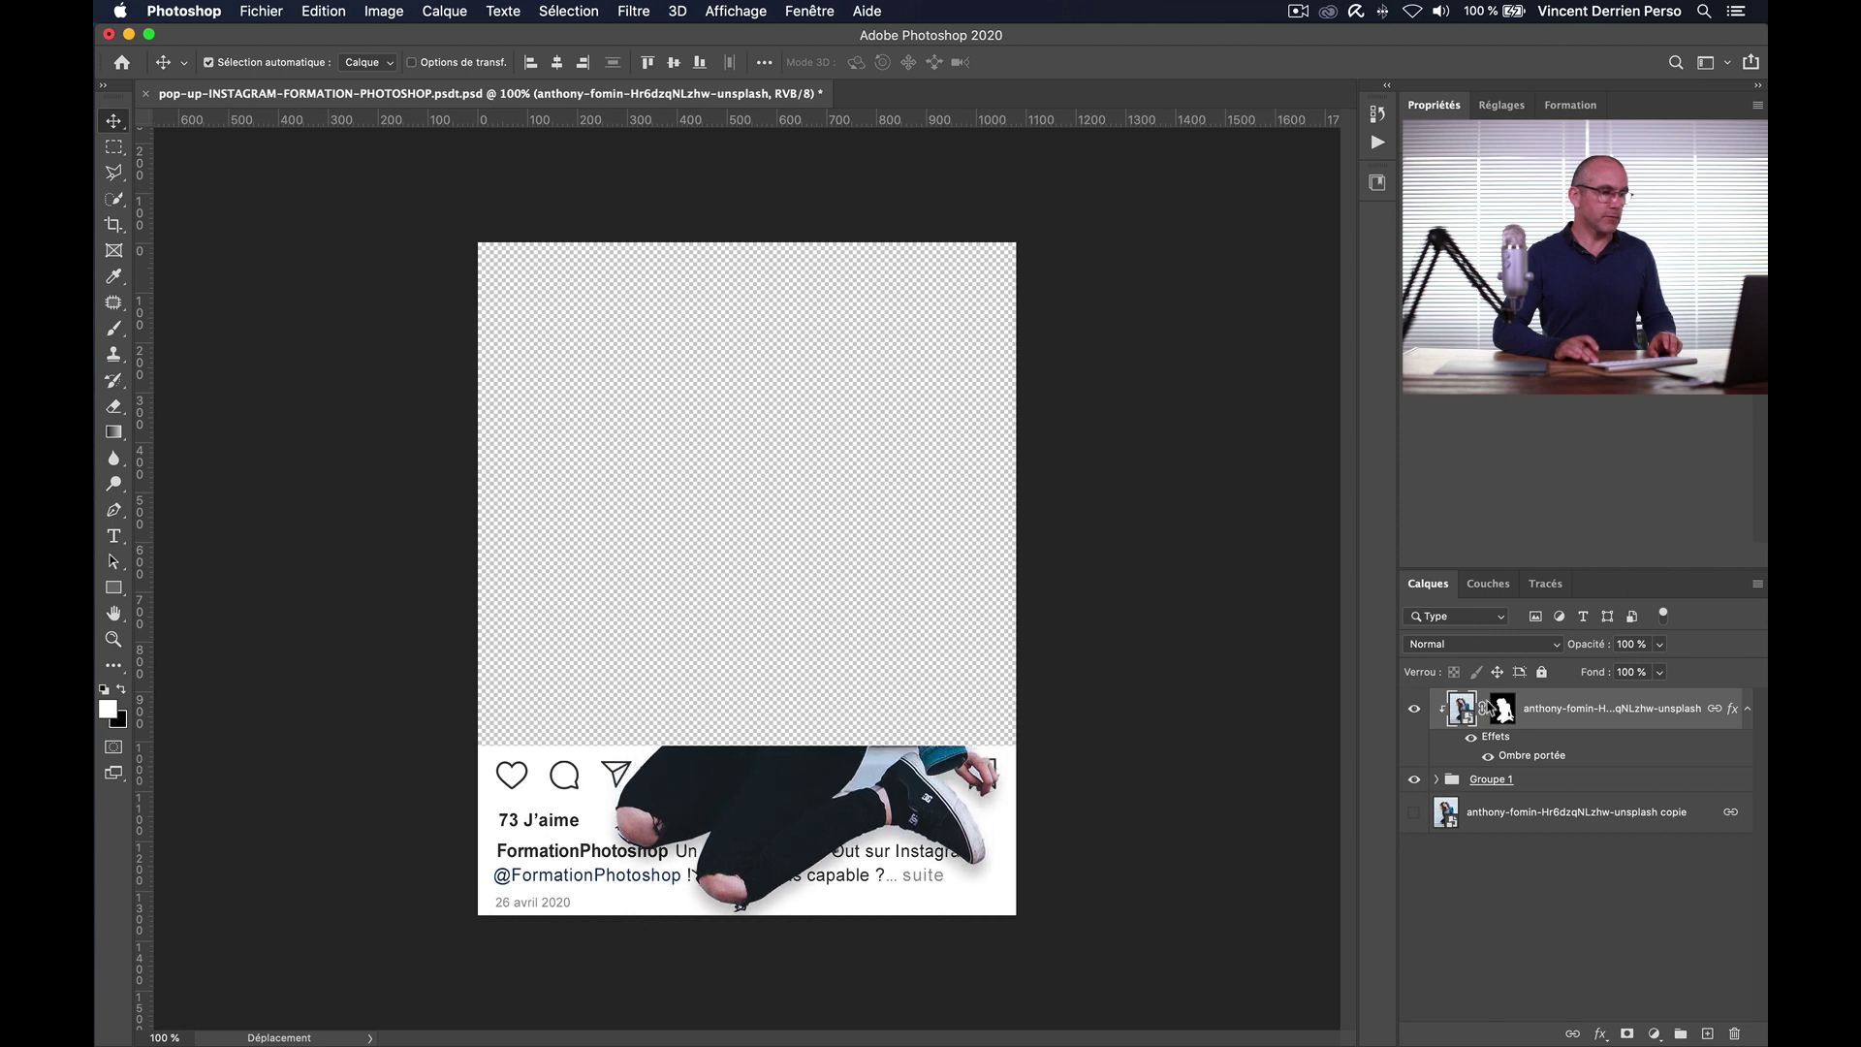
key("Up")
key("Up")
key("Up")
key("Up")
key("Up")
key("Up")
key("Up")
key("Up")
key("Up")
key("Up")
key("Up")
key("Up")
key("Up")
key("Up")
key("Up")
key("Up")
key("Up")
key("Up")
key("Up")
key("Up")
key("Up")
key("Up")
key("Up")
key("Up")
key("Up")
key("Up")
key("Up")
key("Up")
key("Up")
key("Up")
key("Up")
key("Up")
key("Up")
key("Up")
key("Up")
key("Up")
key("Up")
key("Up")
key("Up")
key("Up")
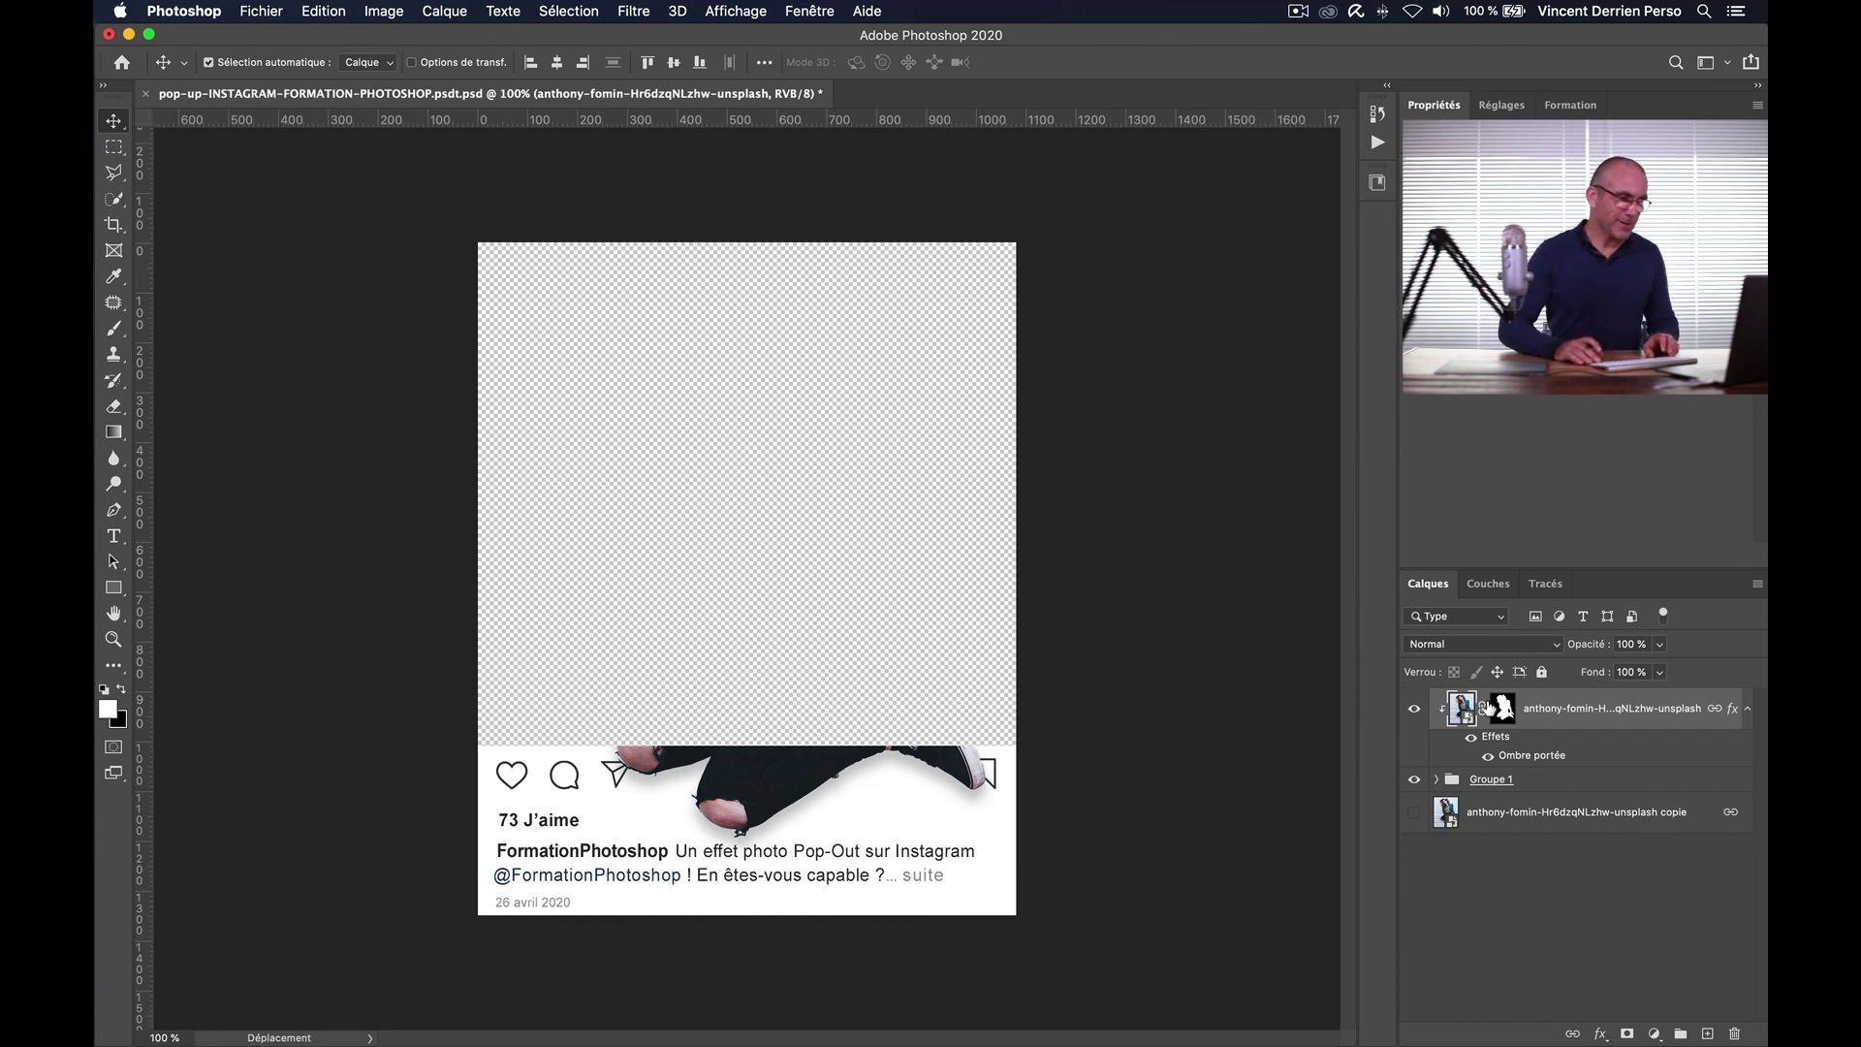
key("Up")
key("Up")
key("Up")
key("Up")
key("Up")
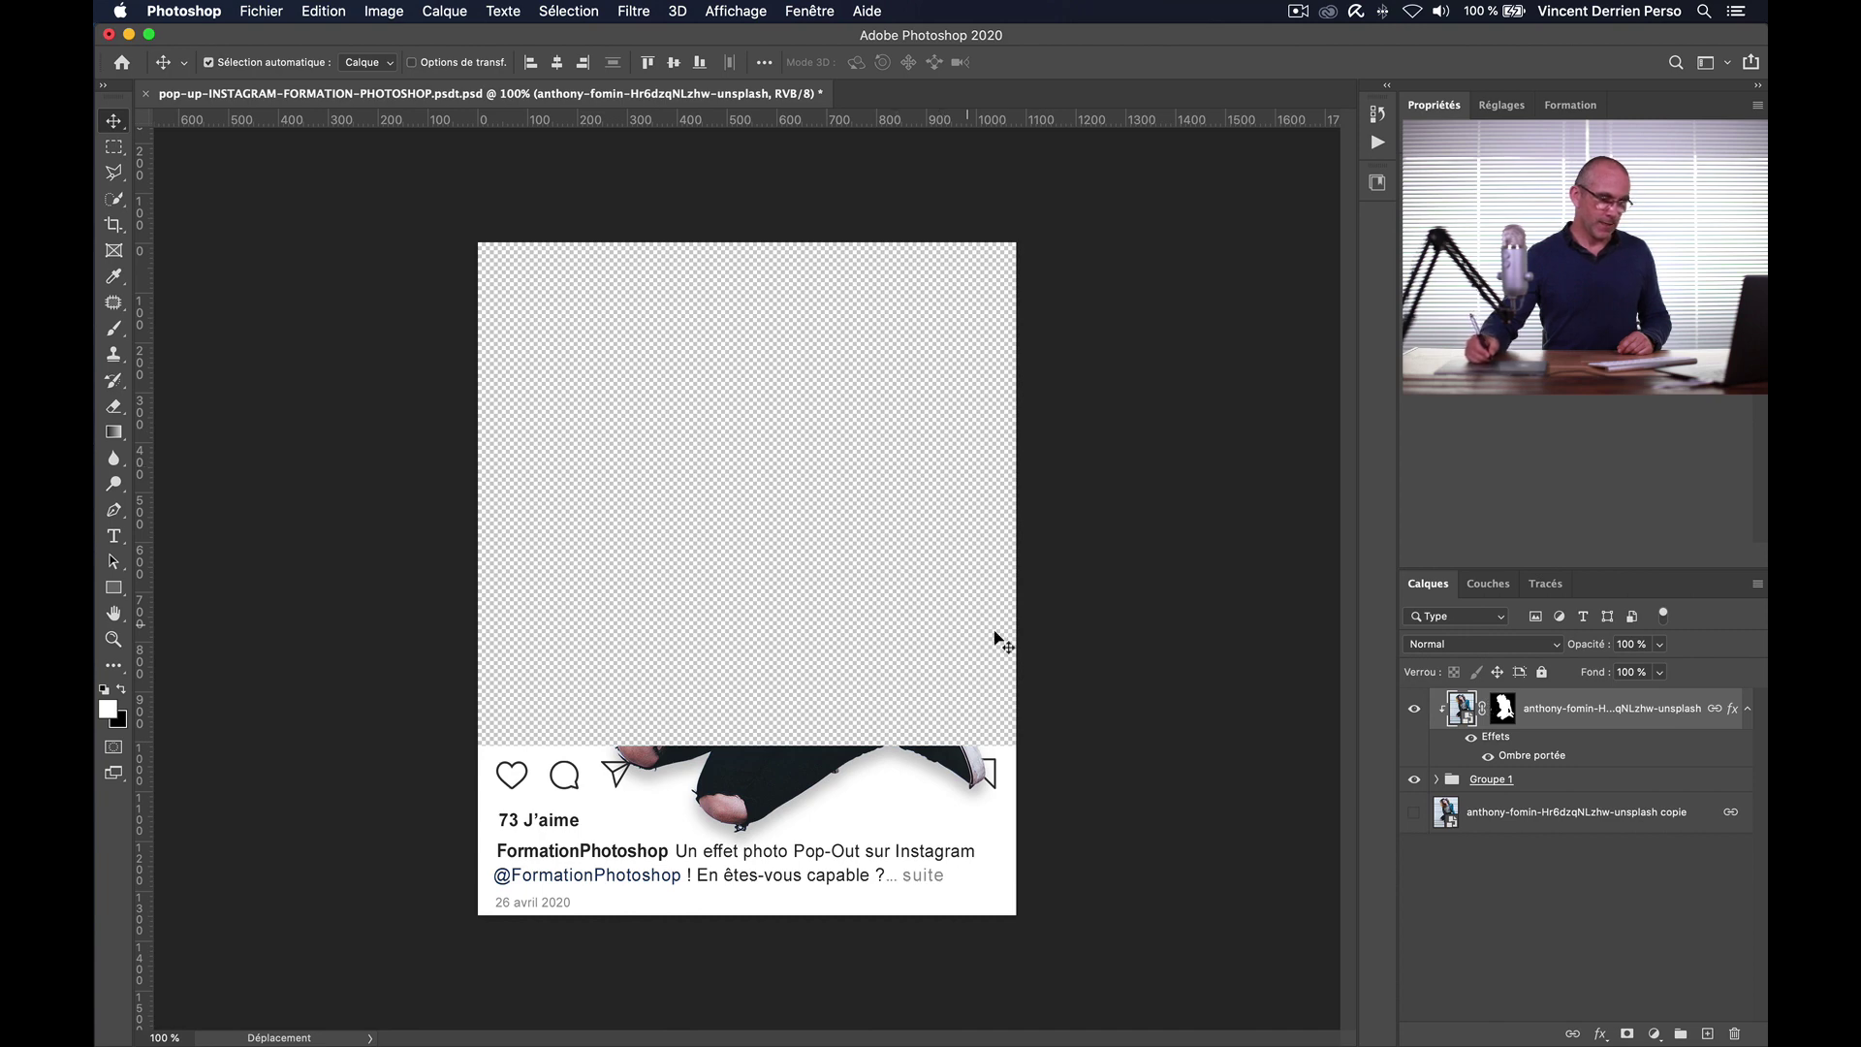
left_click(1412, 813)
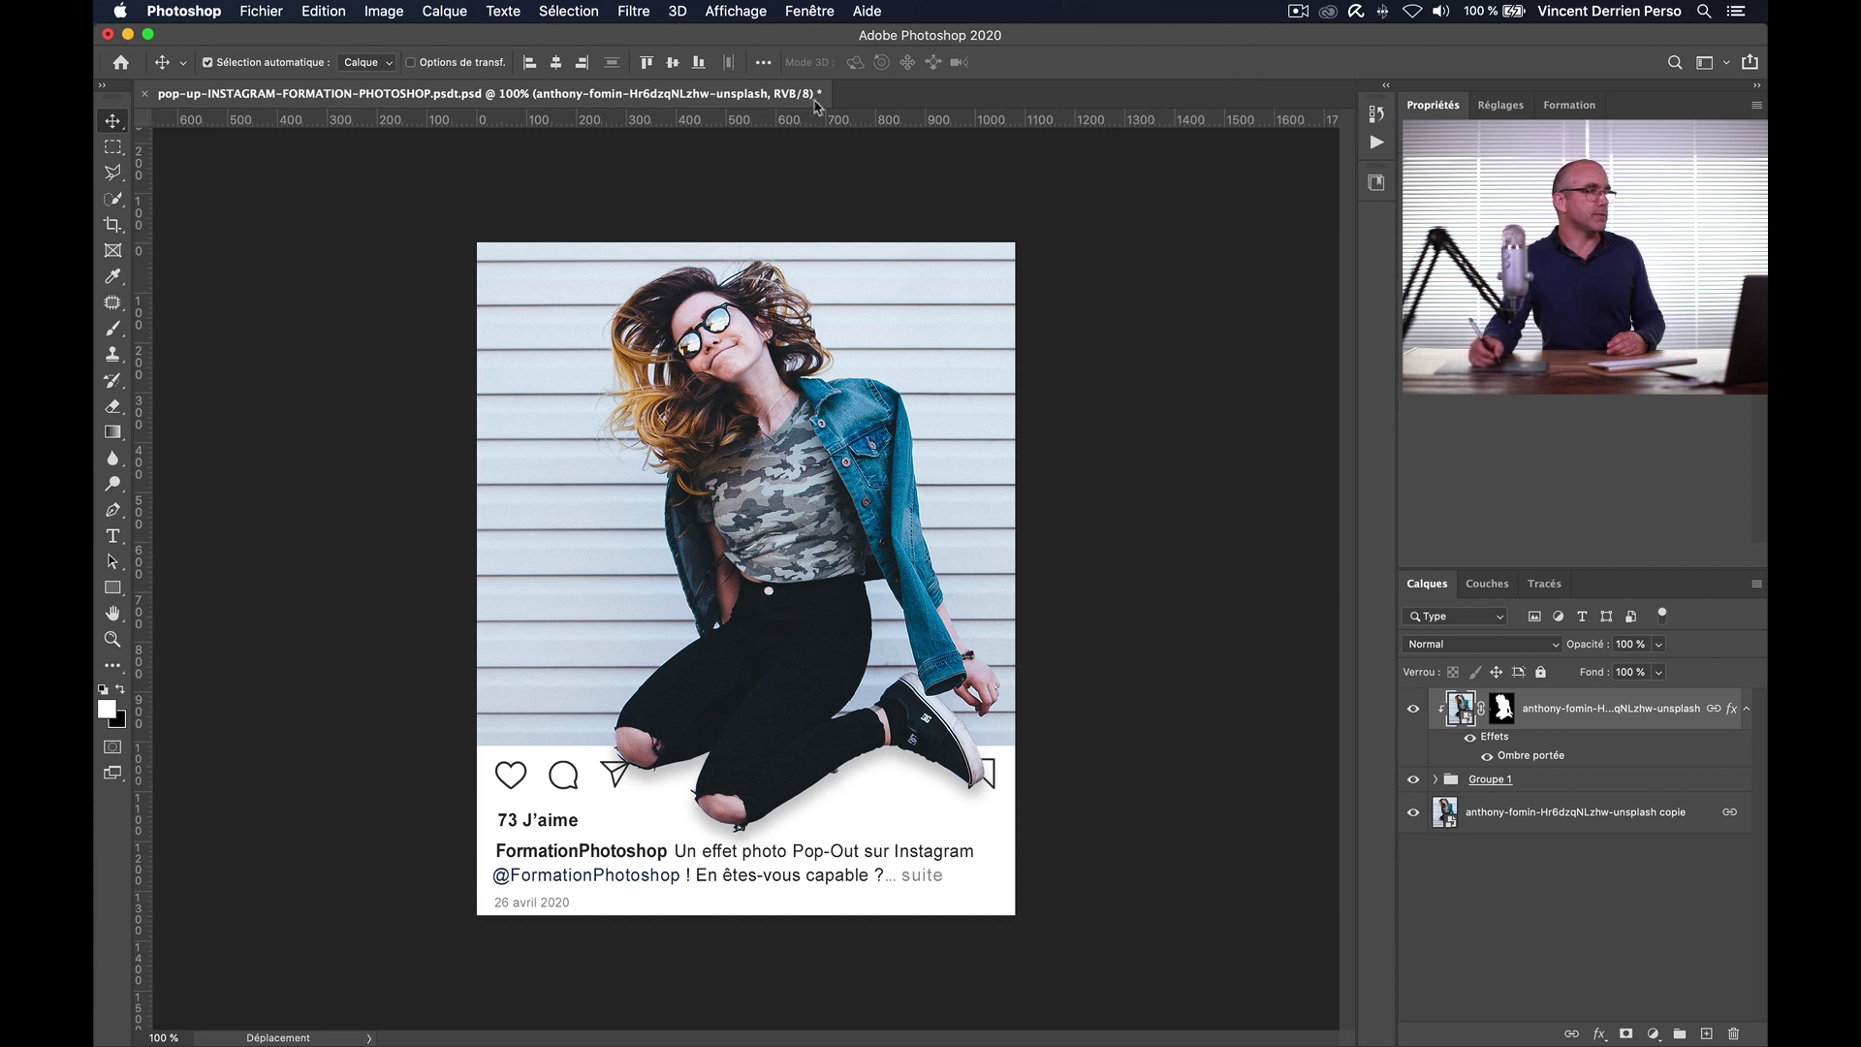
Step: Prepare a Save for Web export of the post in JPEG format with a quality of 69
left_click(262, 11)
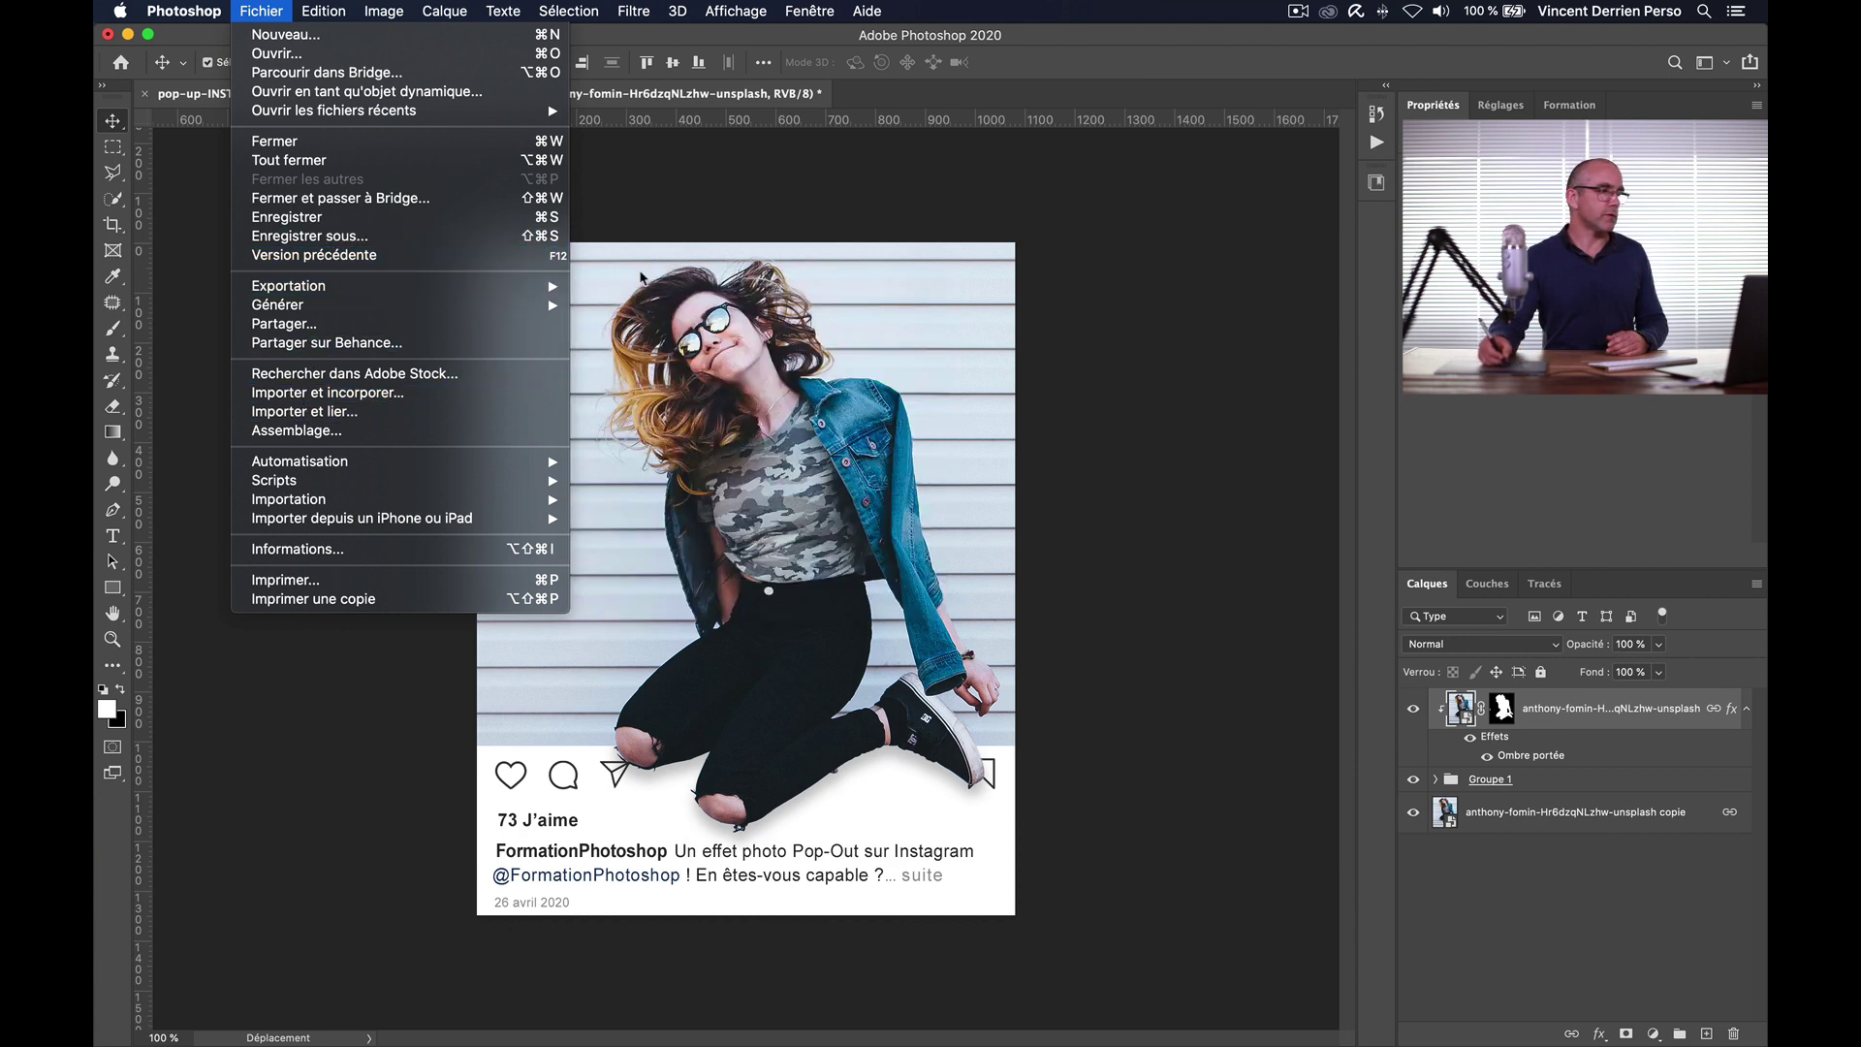
mouse_move(538, 290)
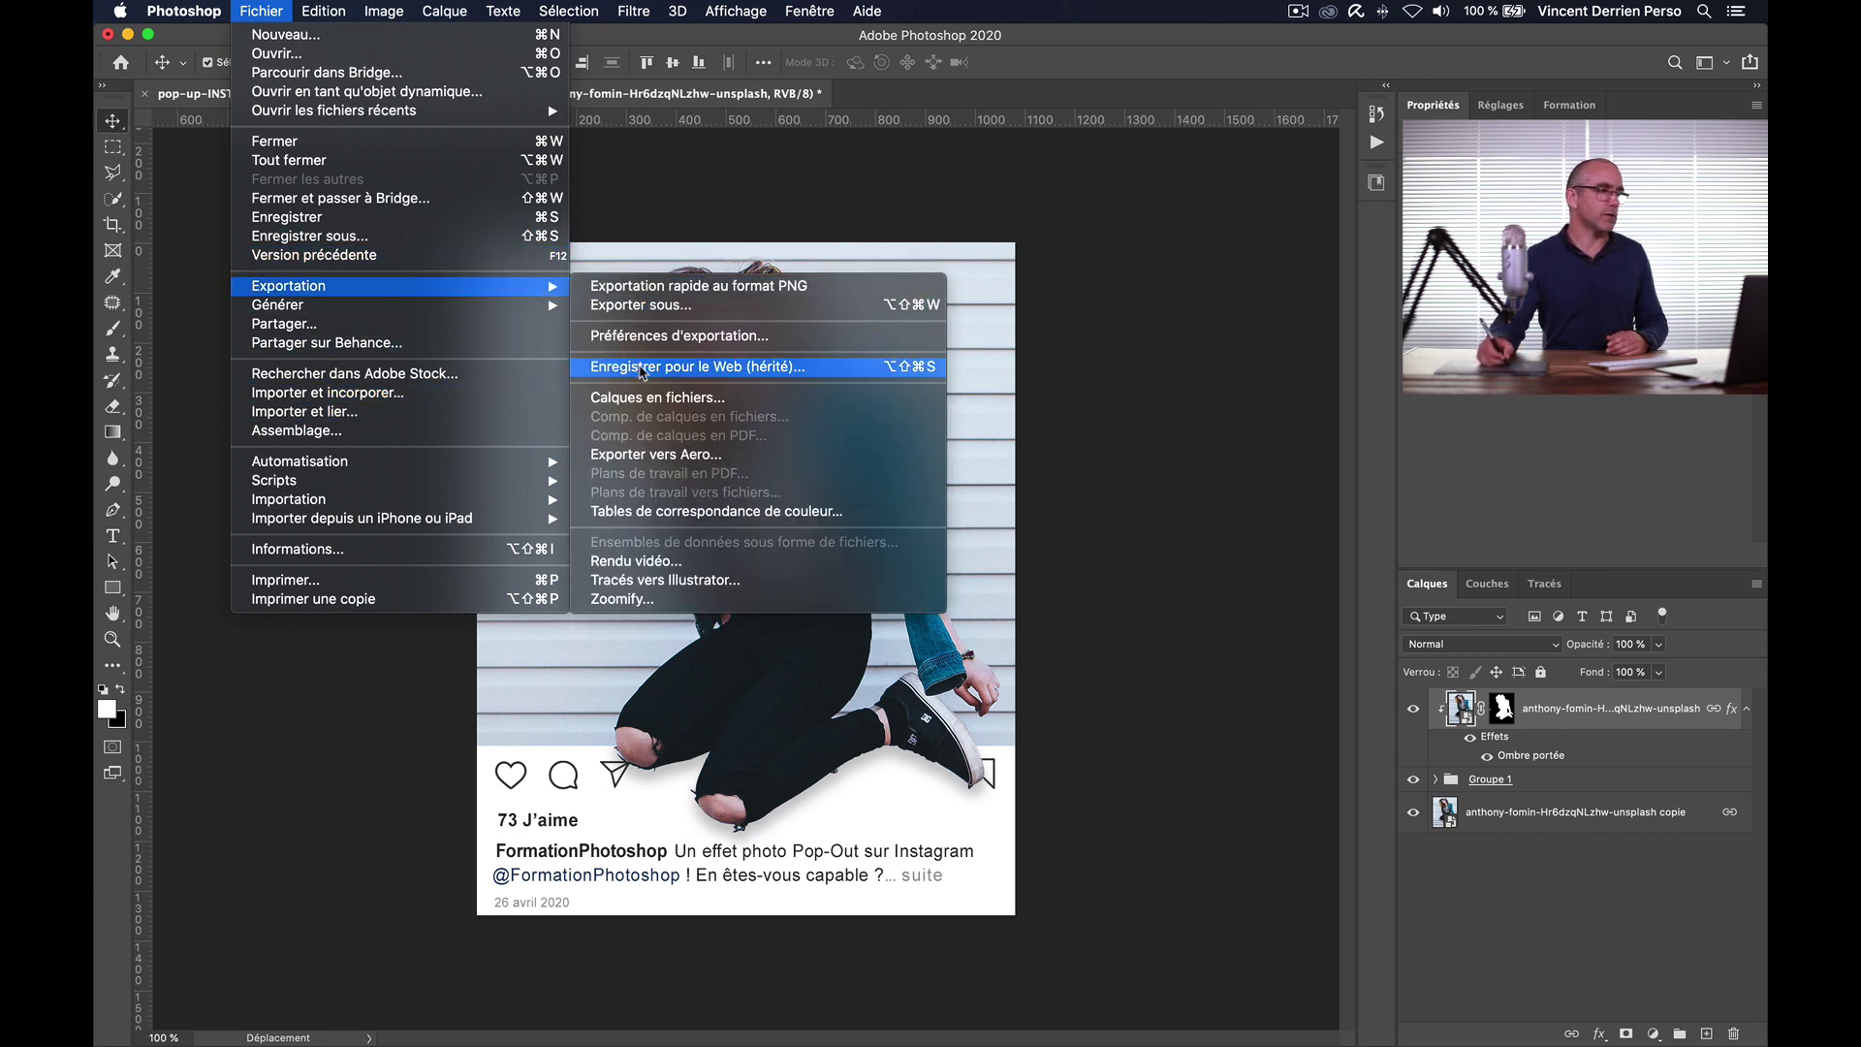
left_click(644, 369)
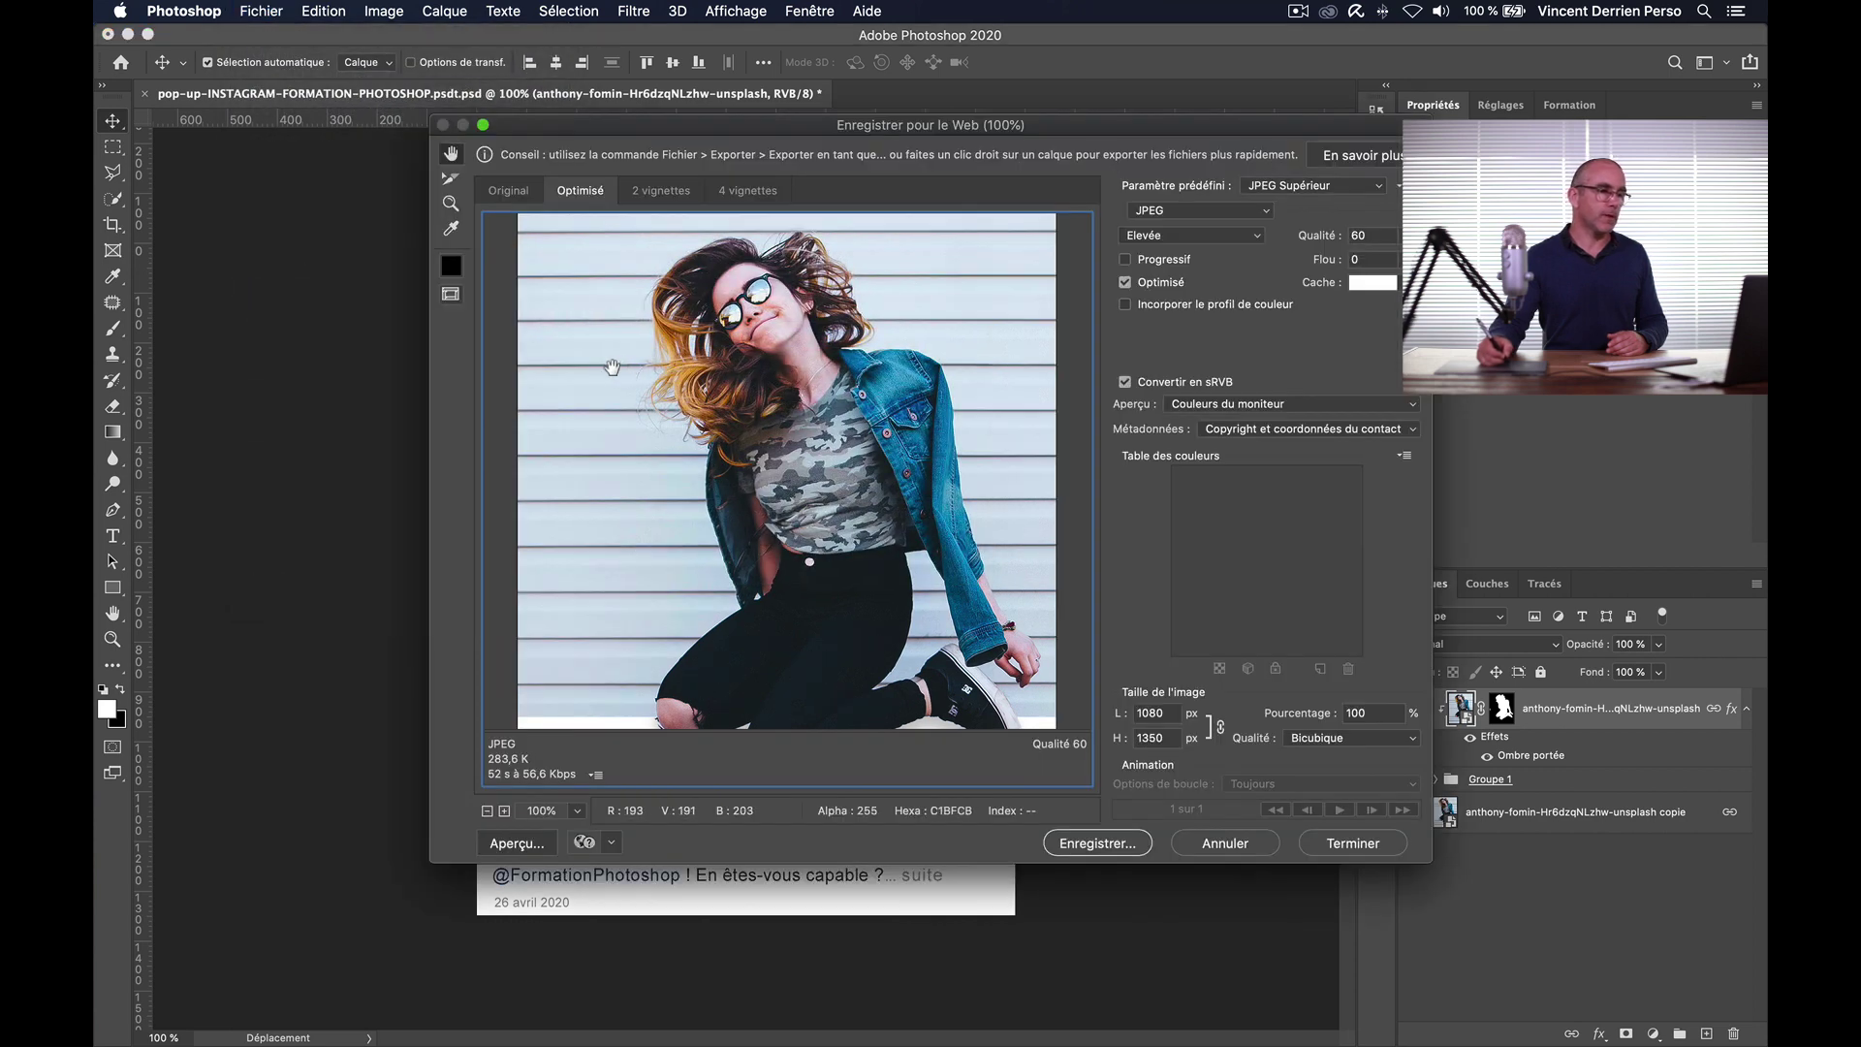
left_click(1264, 211)
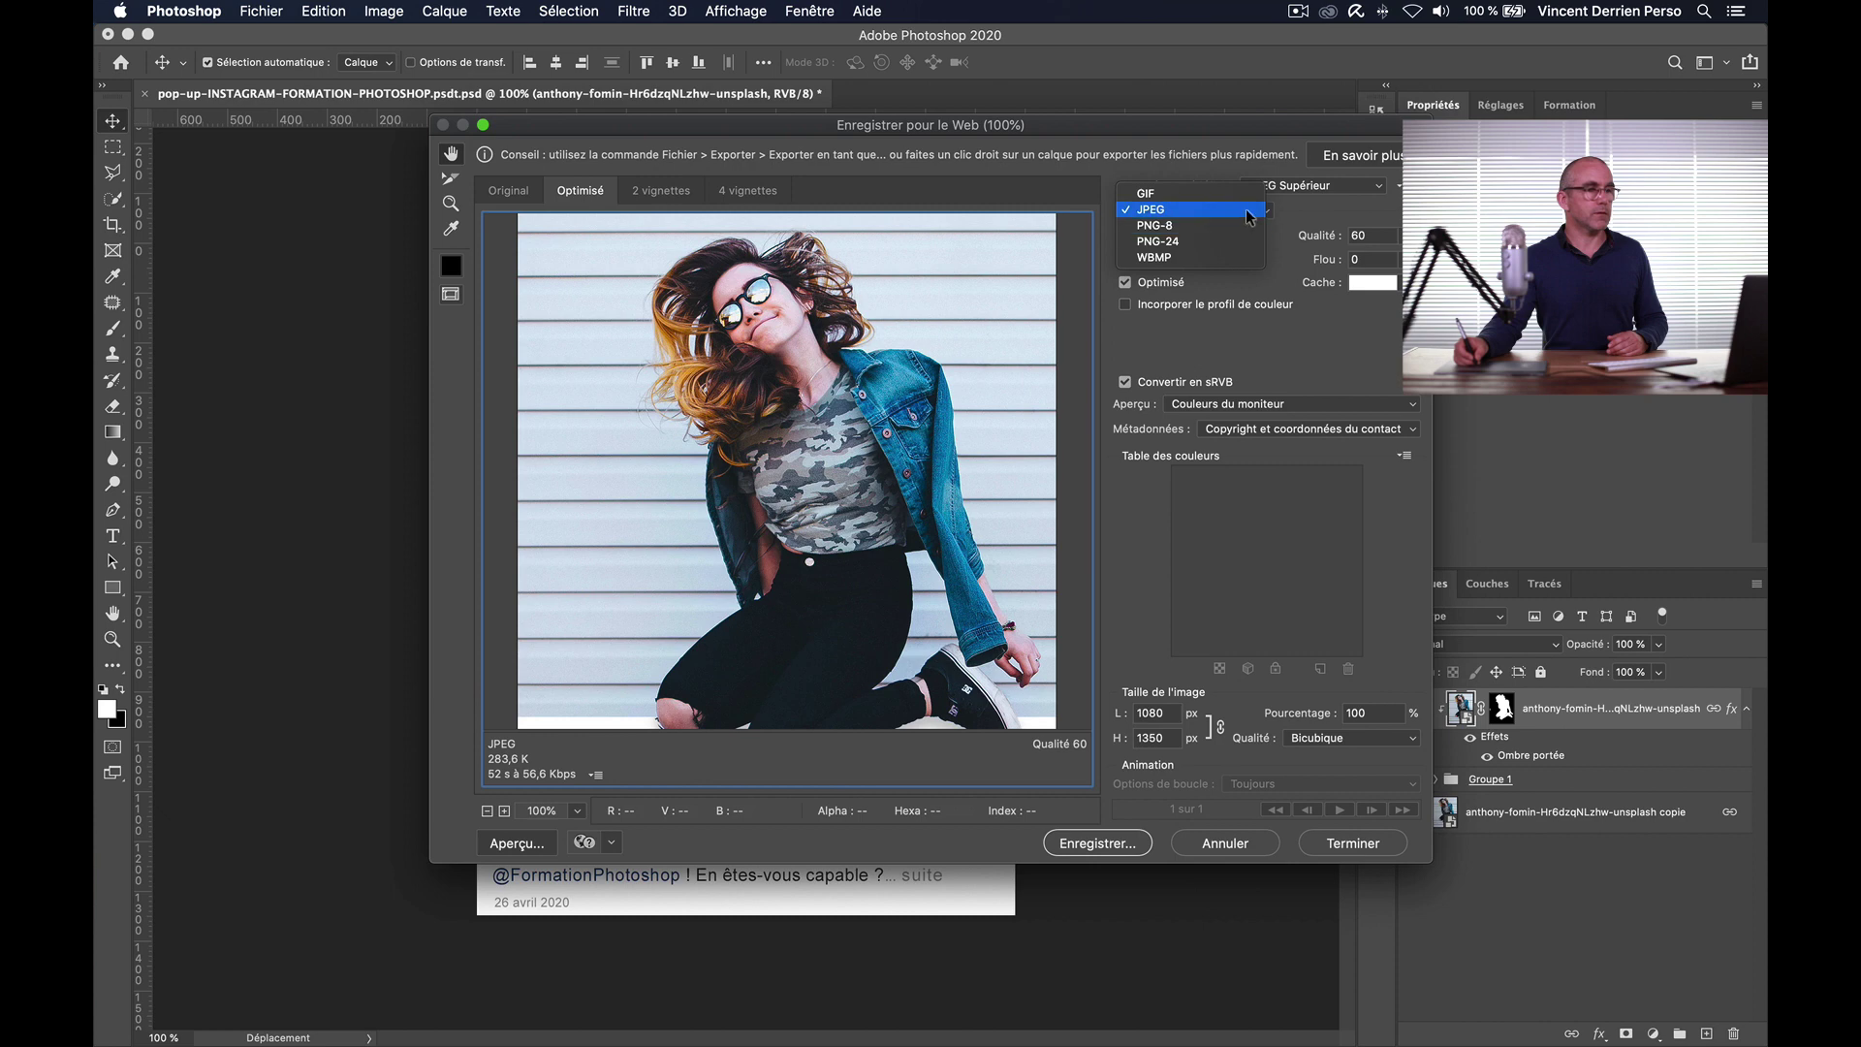
left_click(1251, 212)
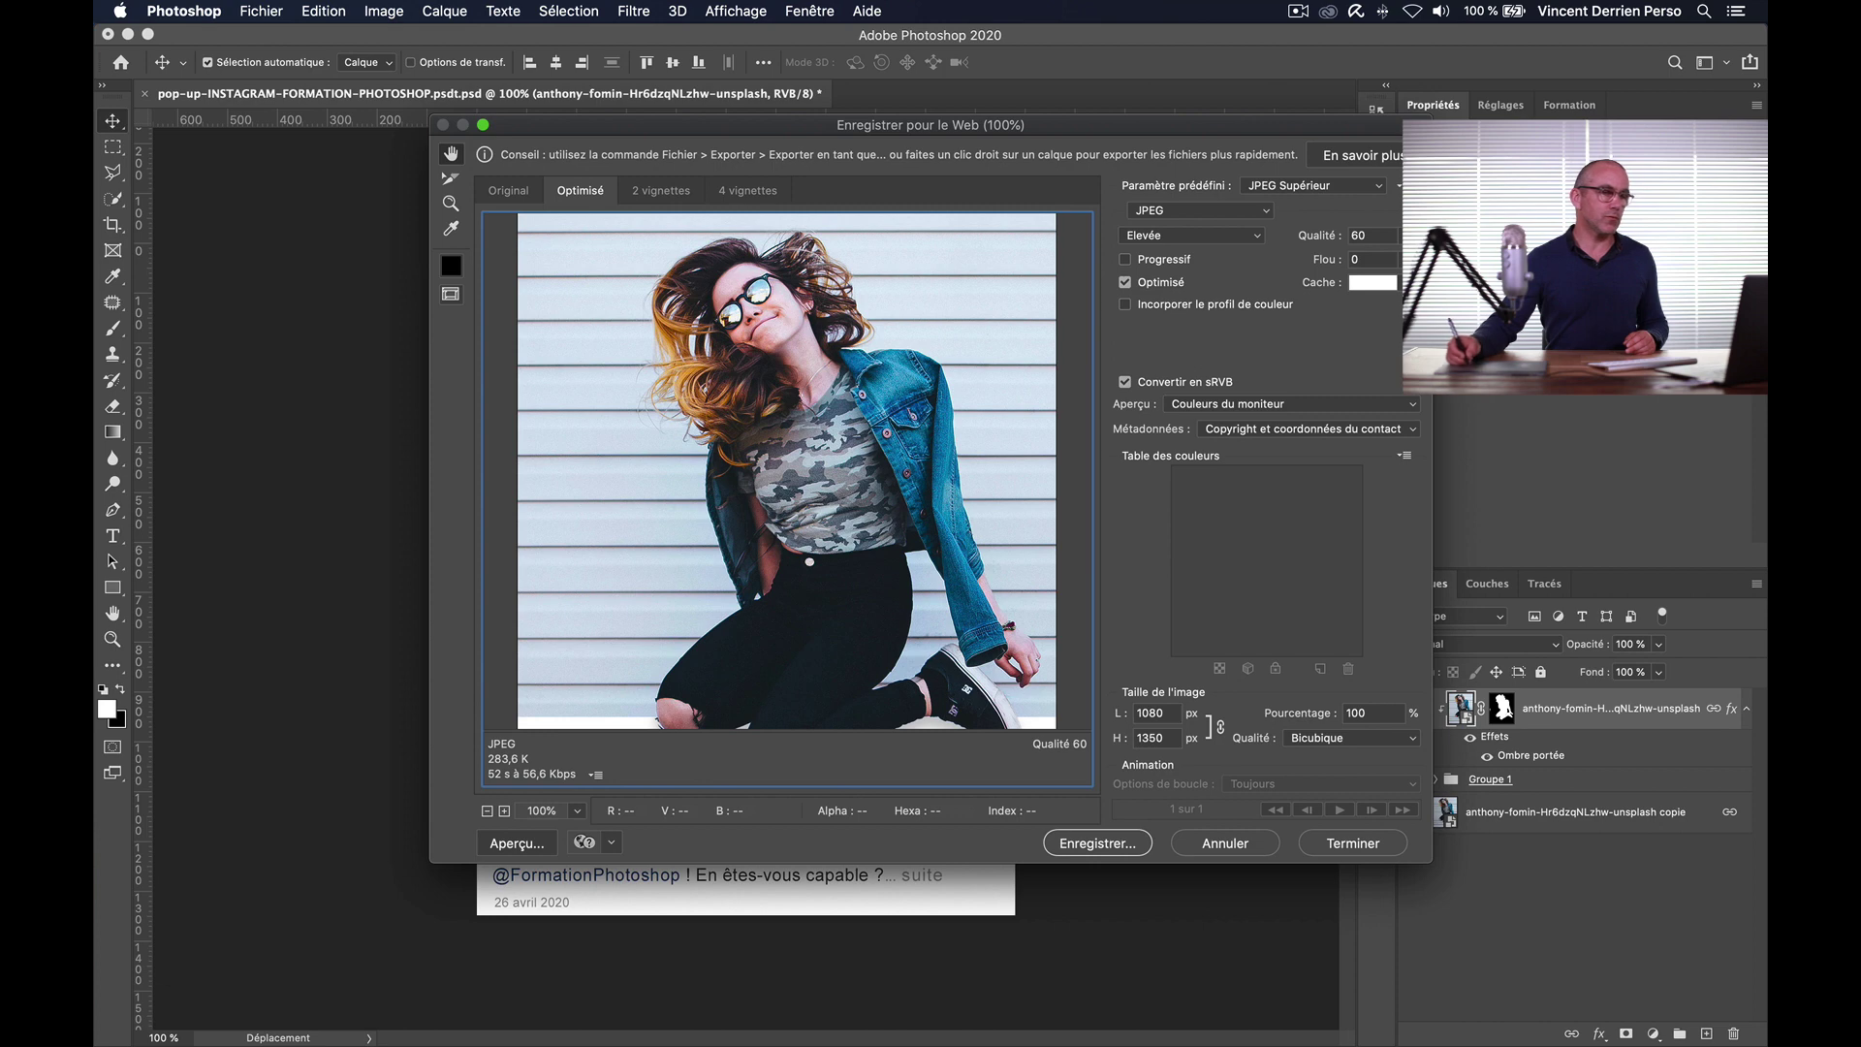
left_click(1408, 235)
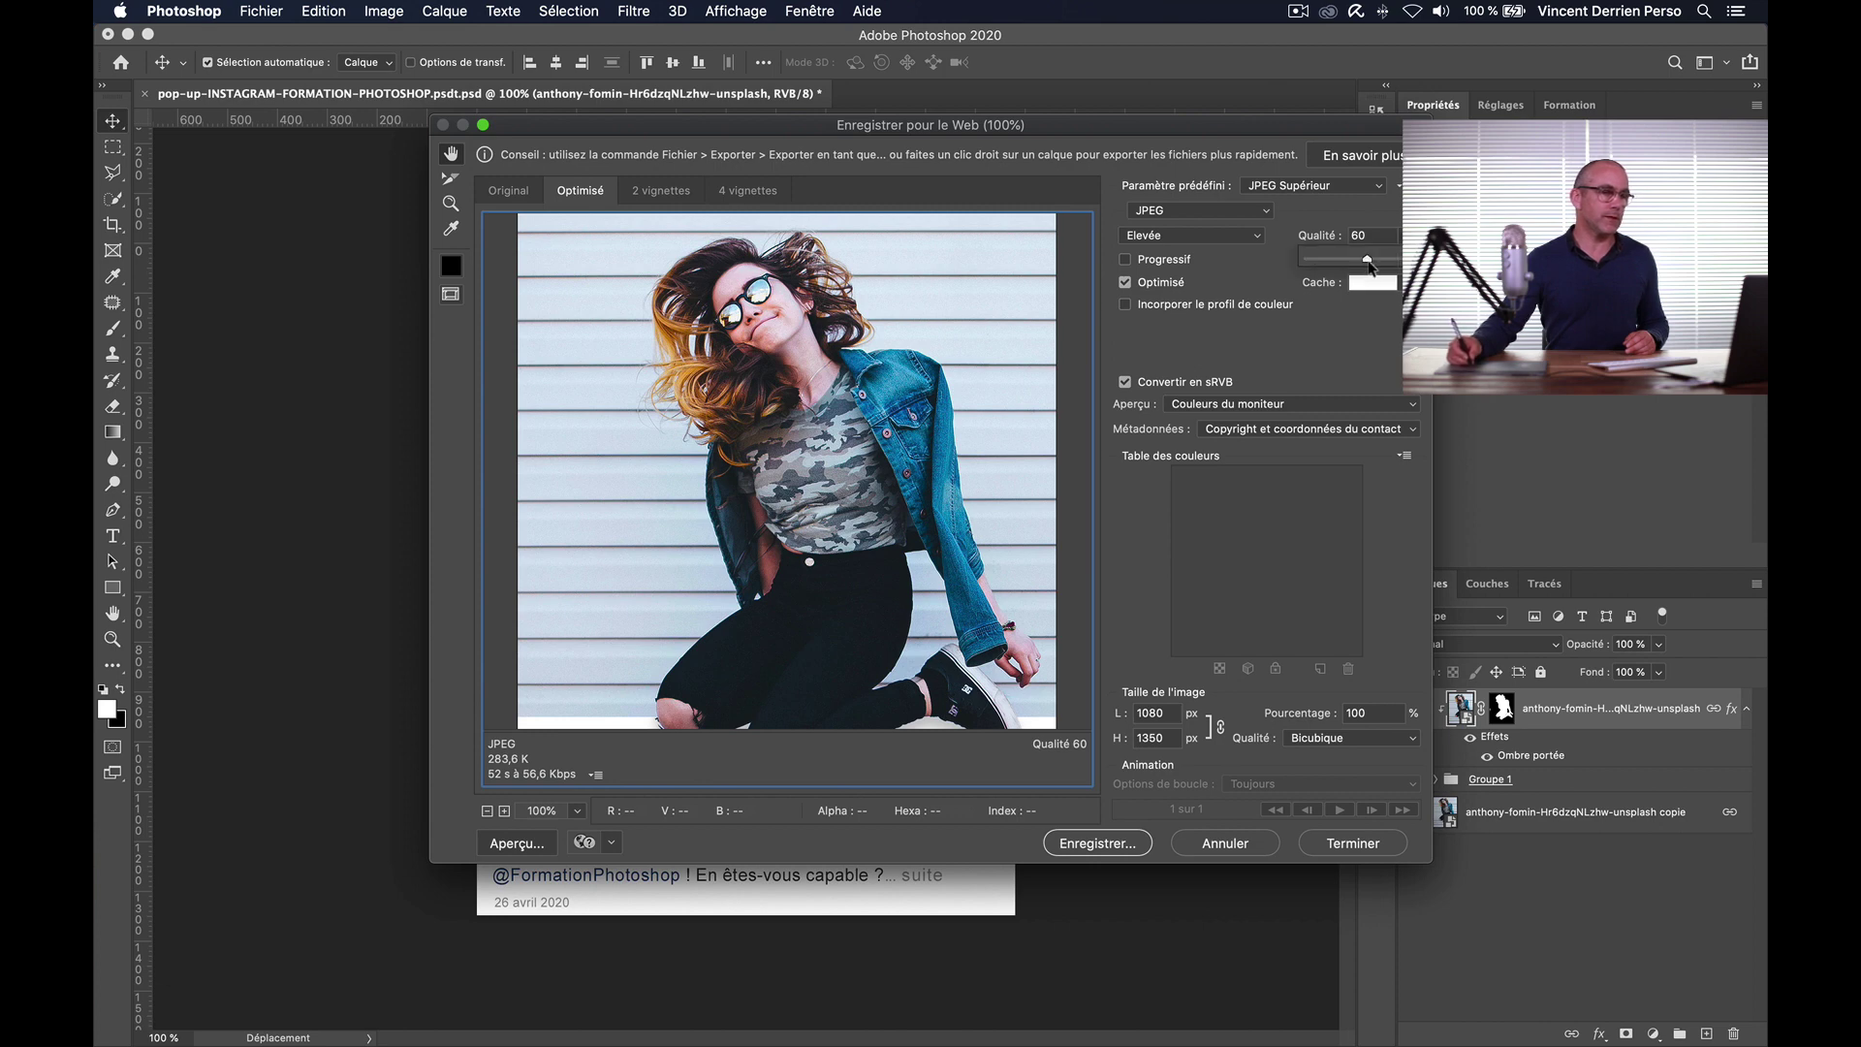
left_click_drag(1370, 260, 1376, 263)
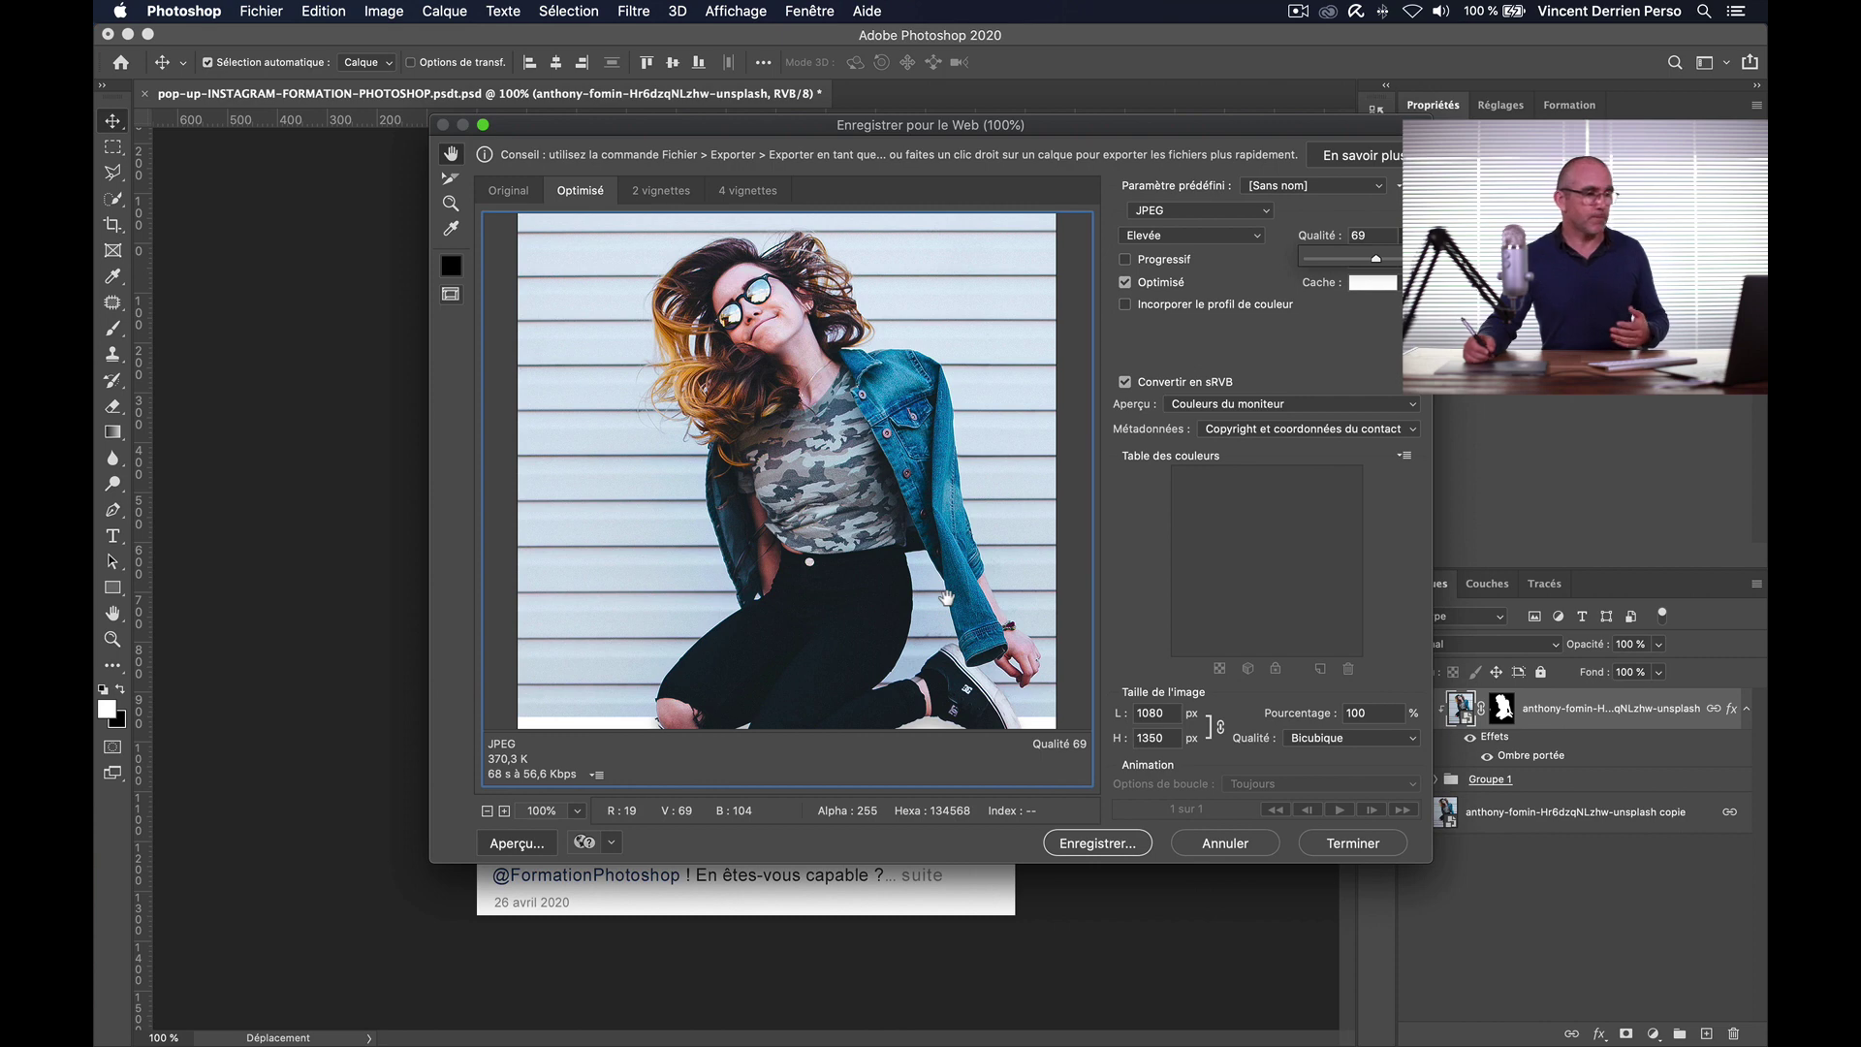
Step: Save the optimised image to the Bureau folder as popuout-insta.jpg
left_click(1096, 845)
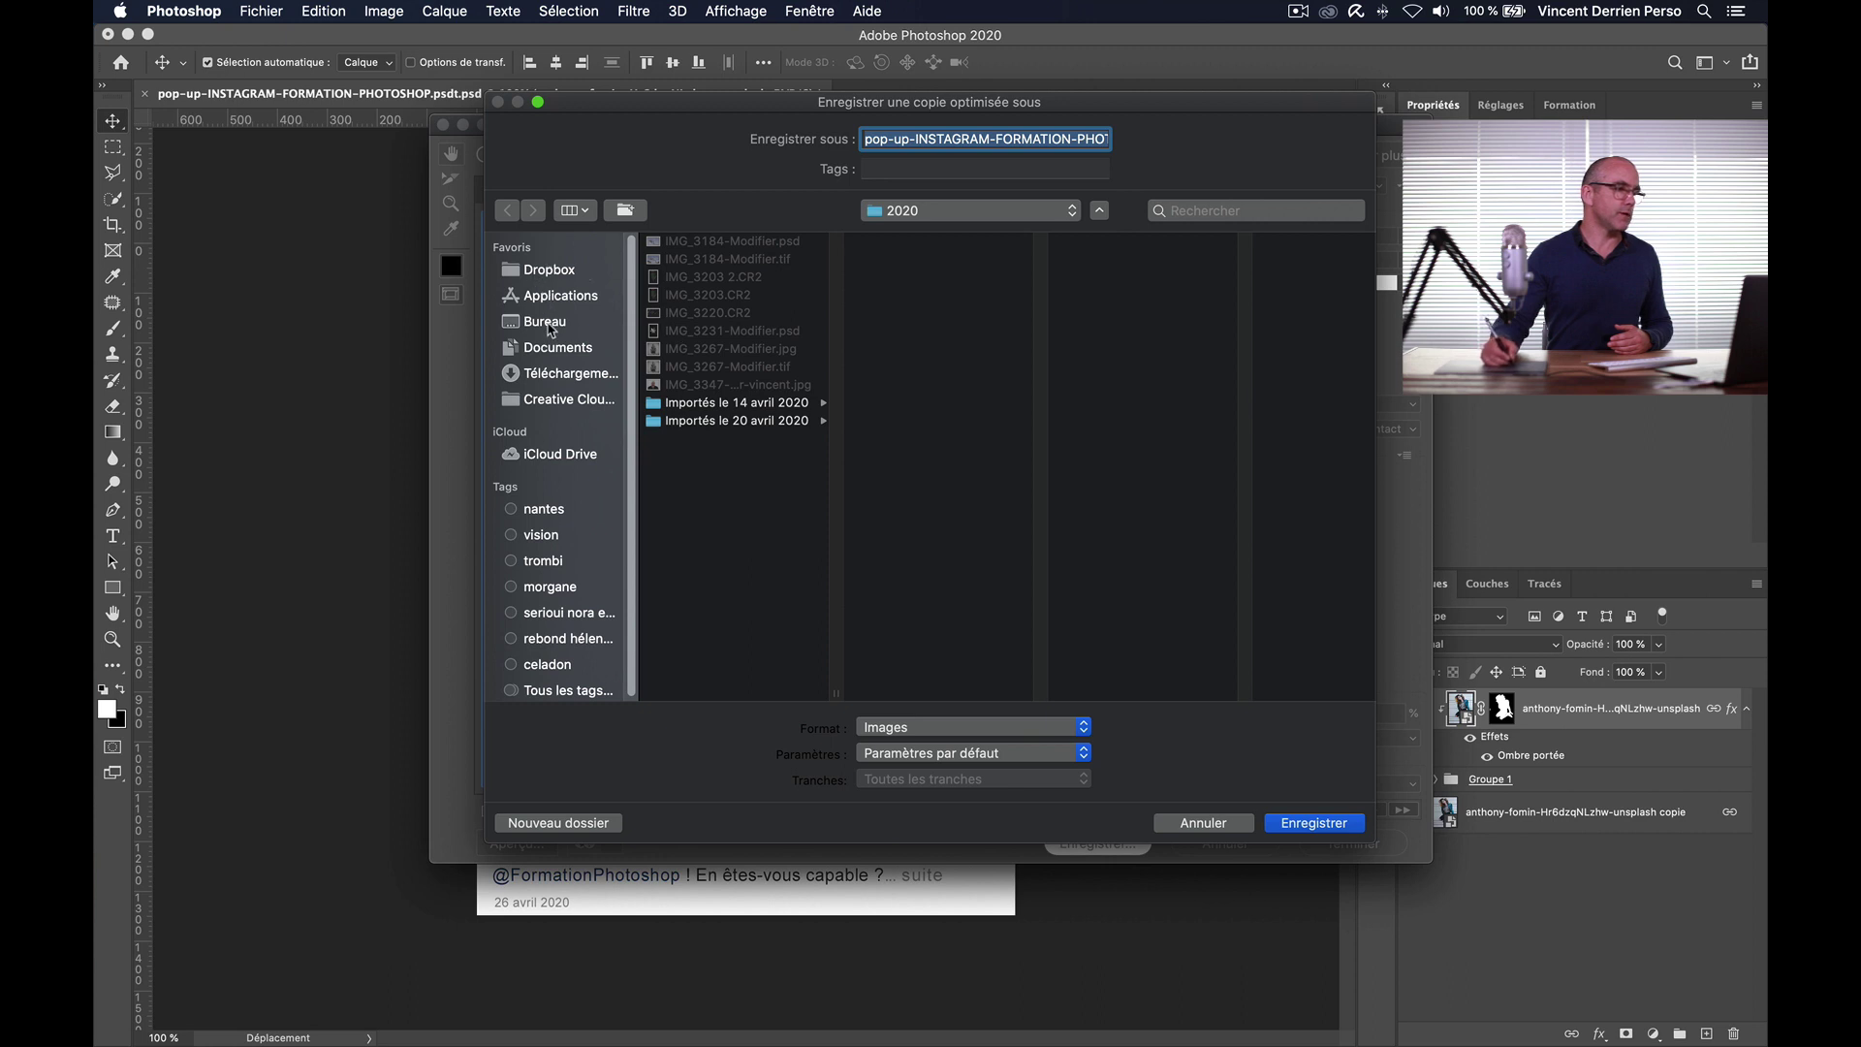
left_click(550, 324)
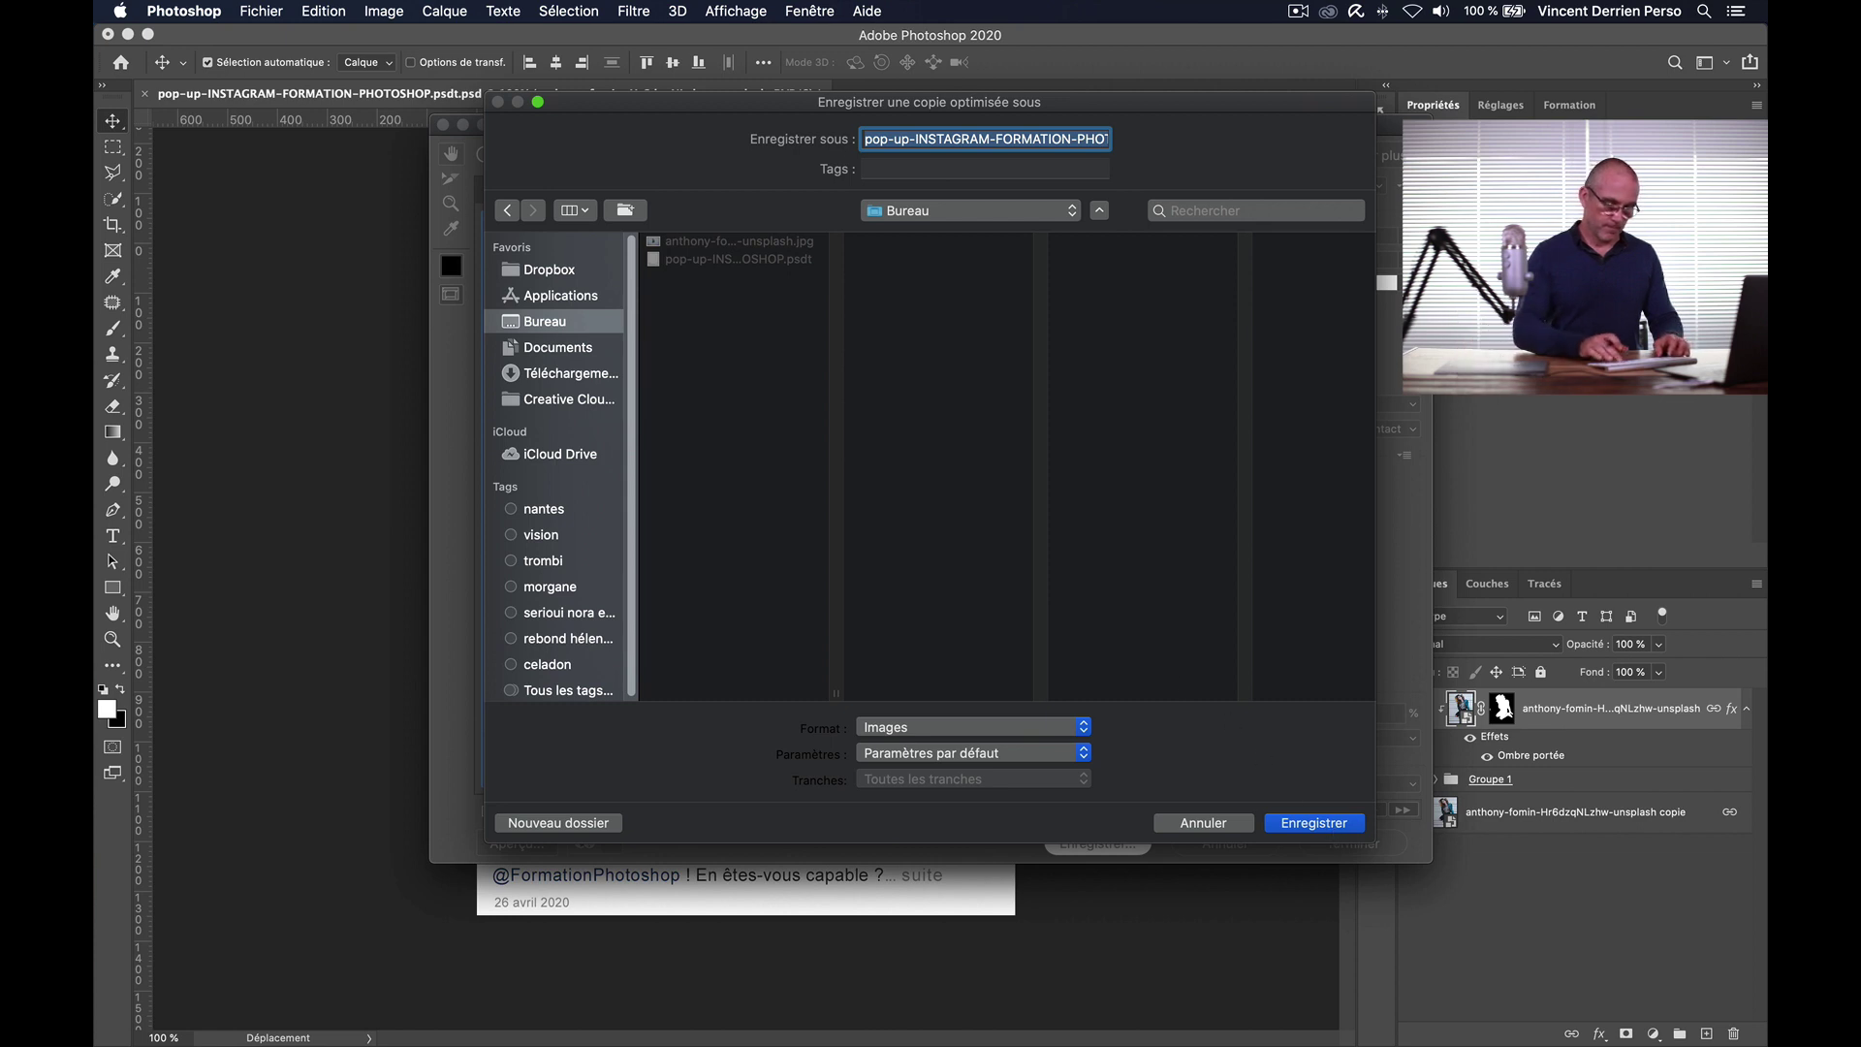
type("popuo")
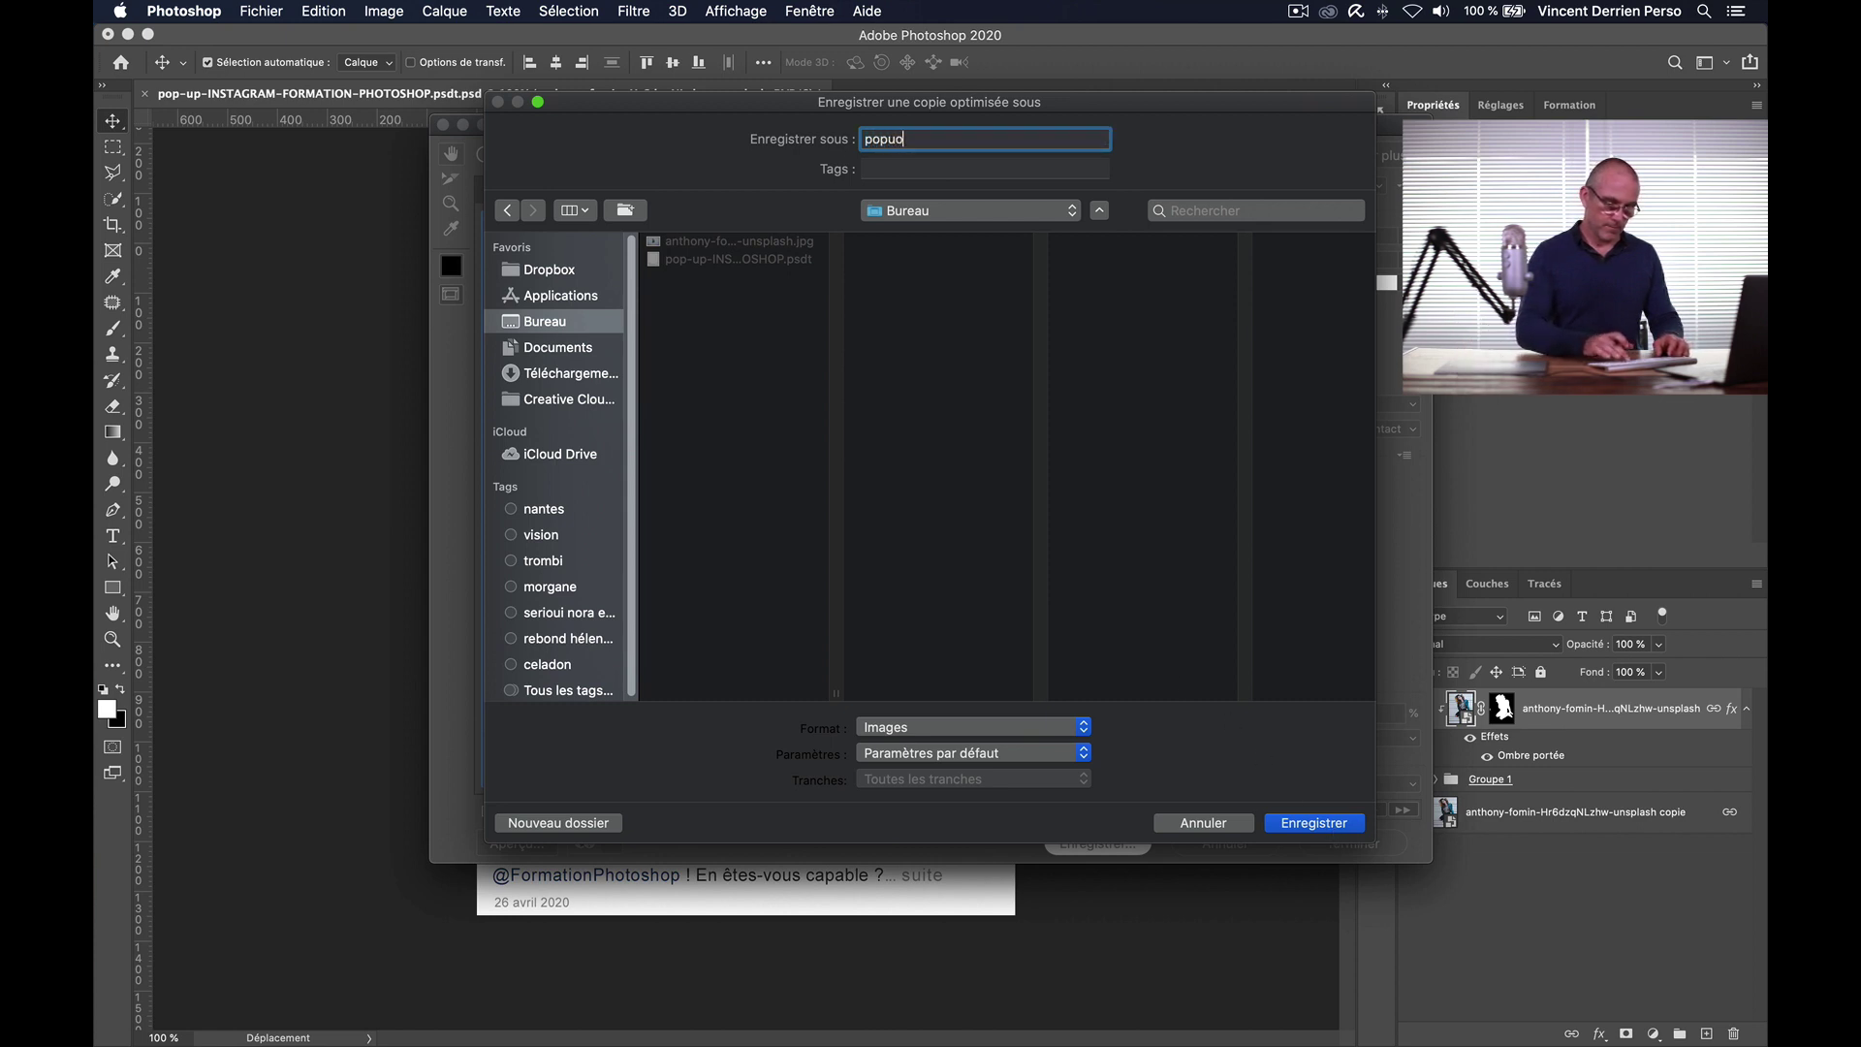
type("ut-insta")
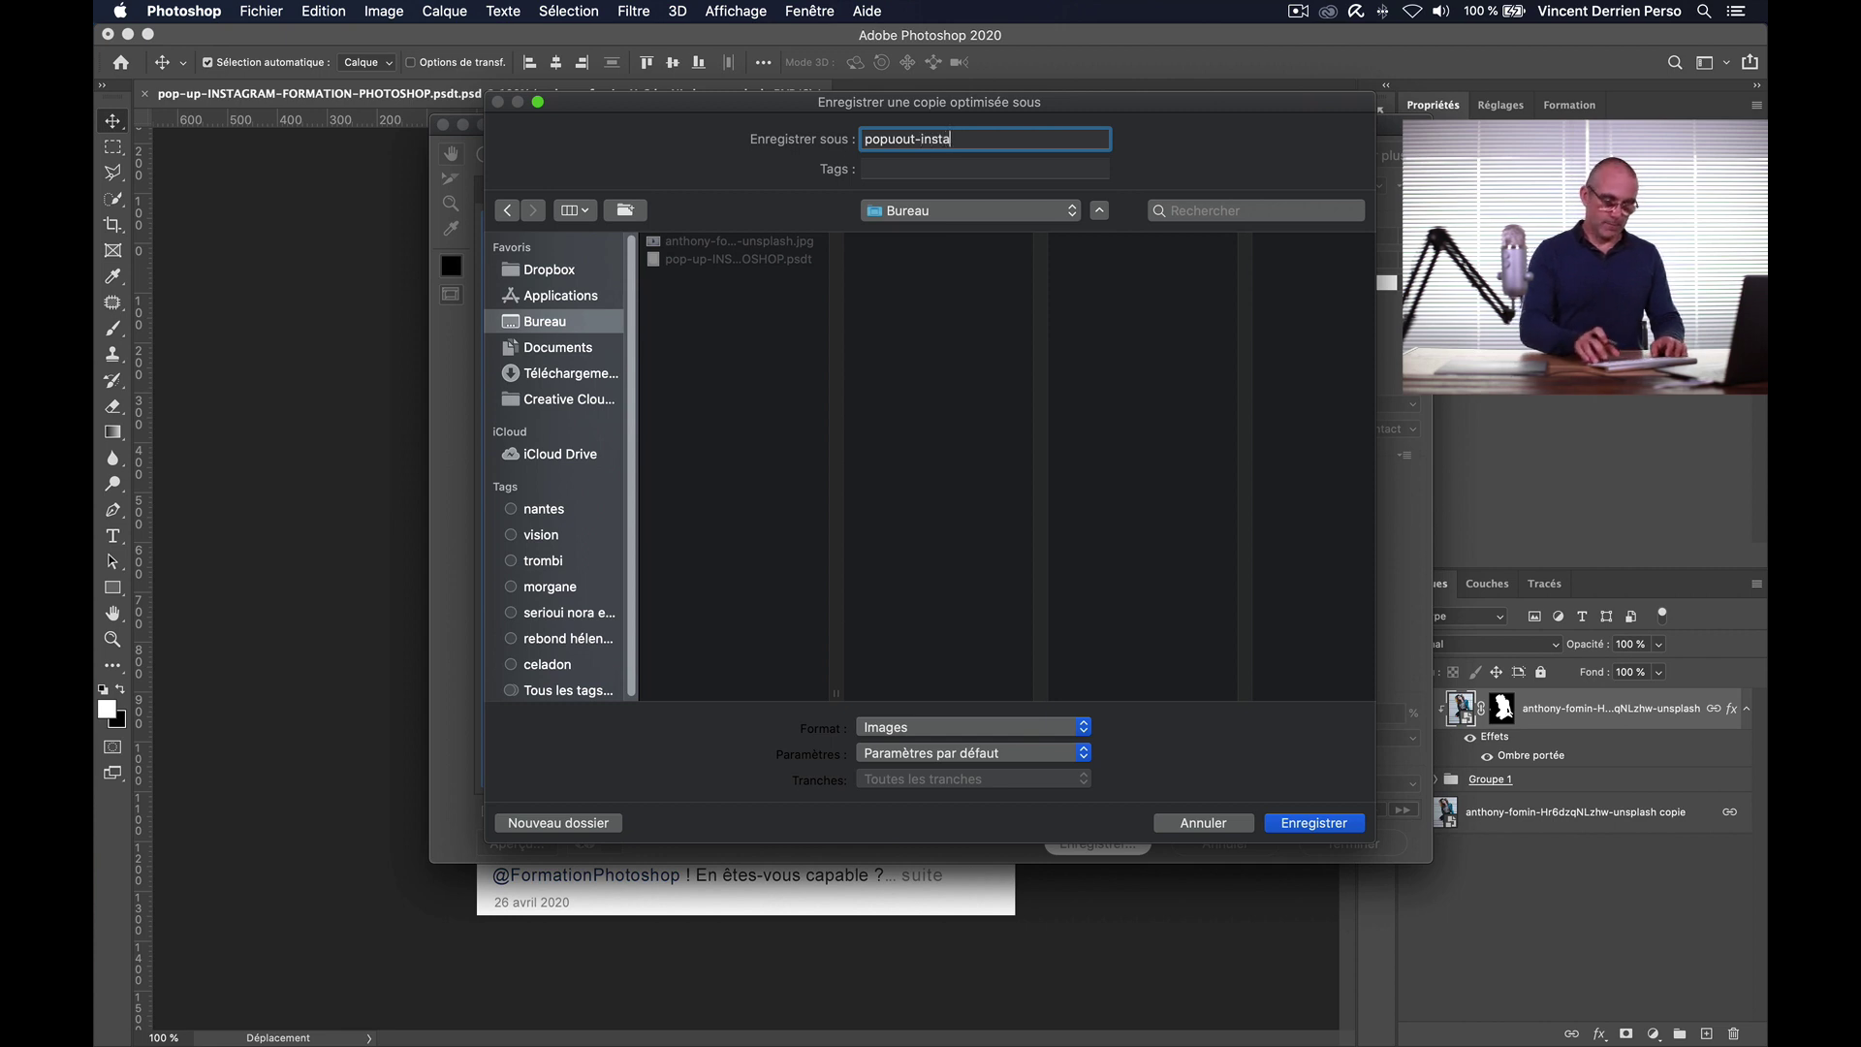
type(".jpg")
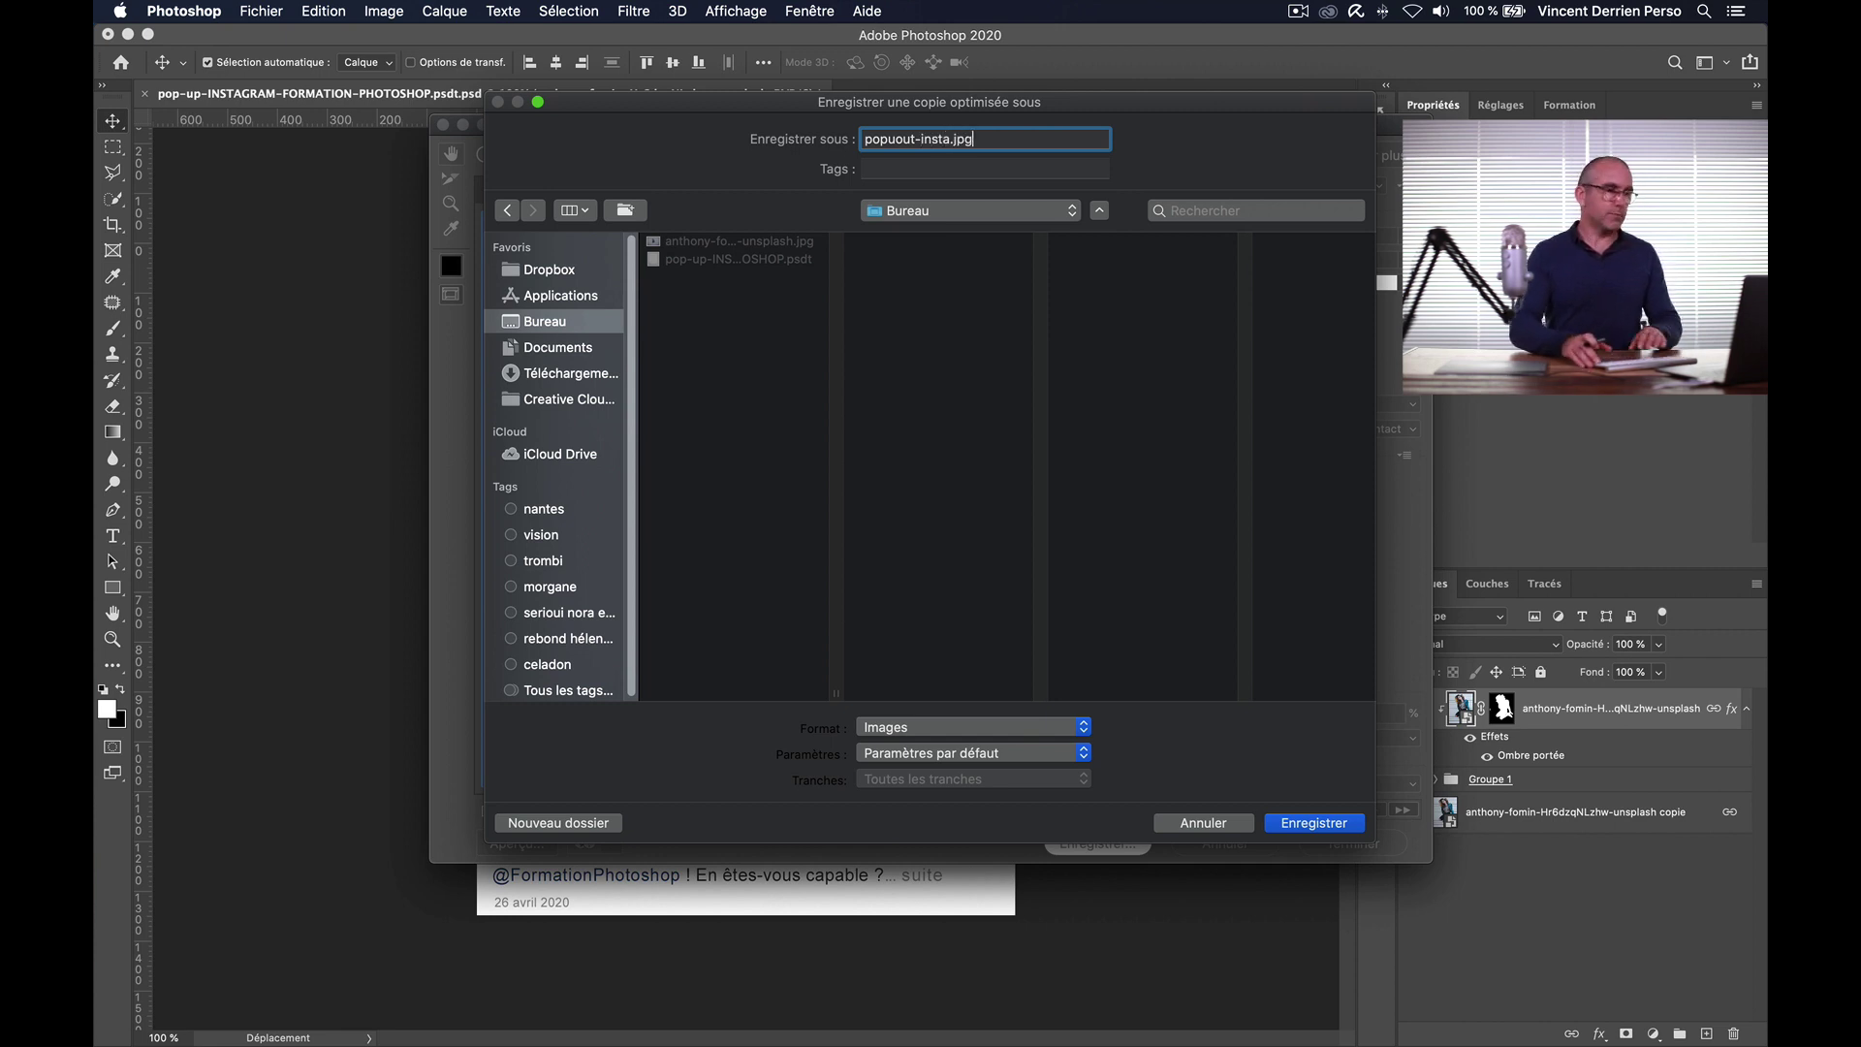
key("Return")
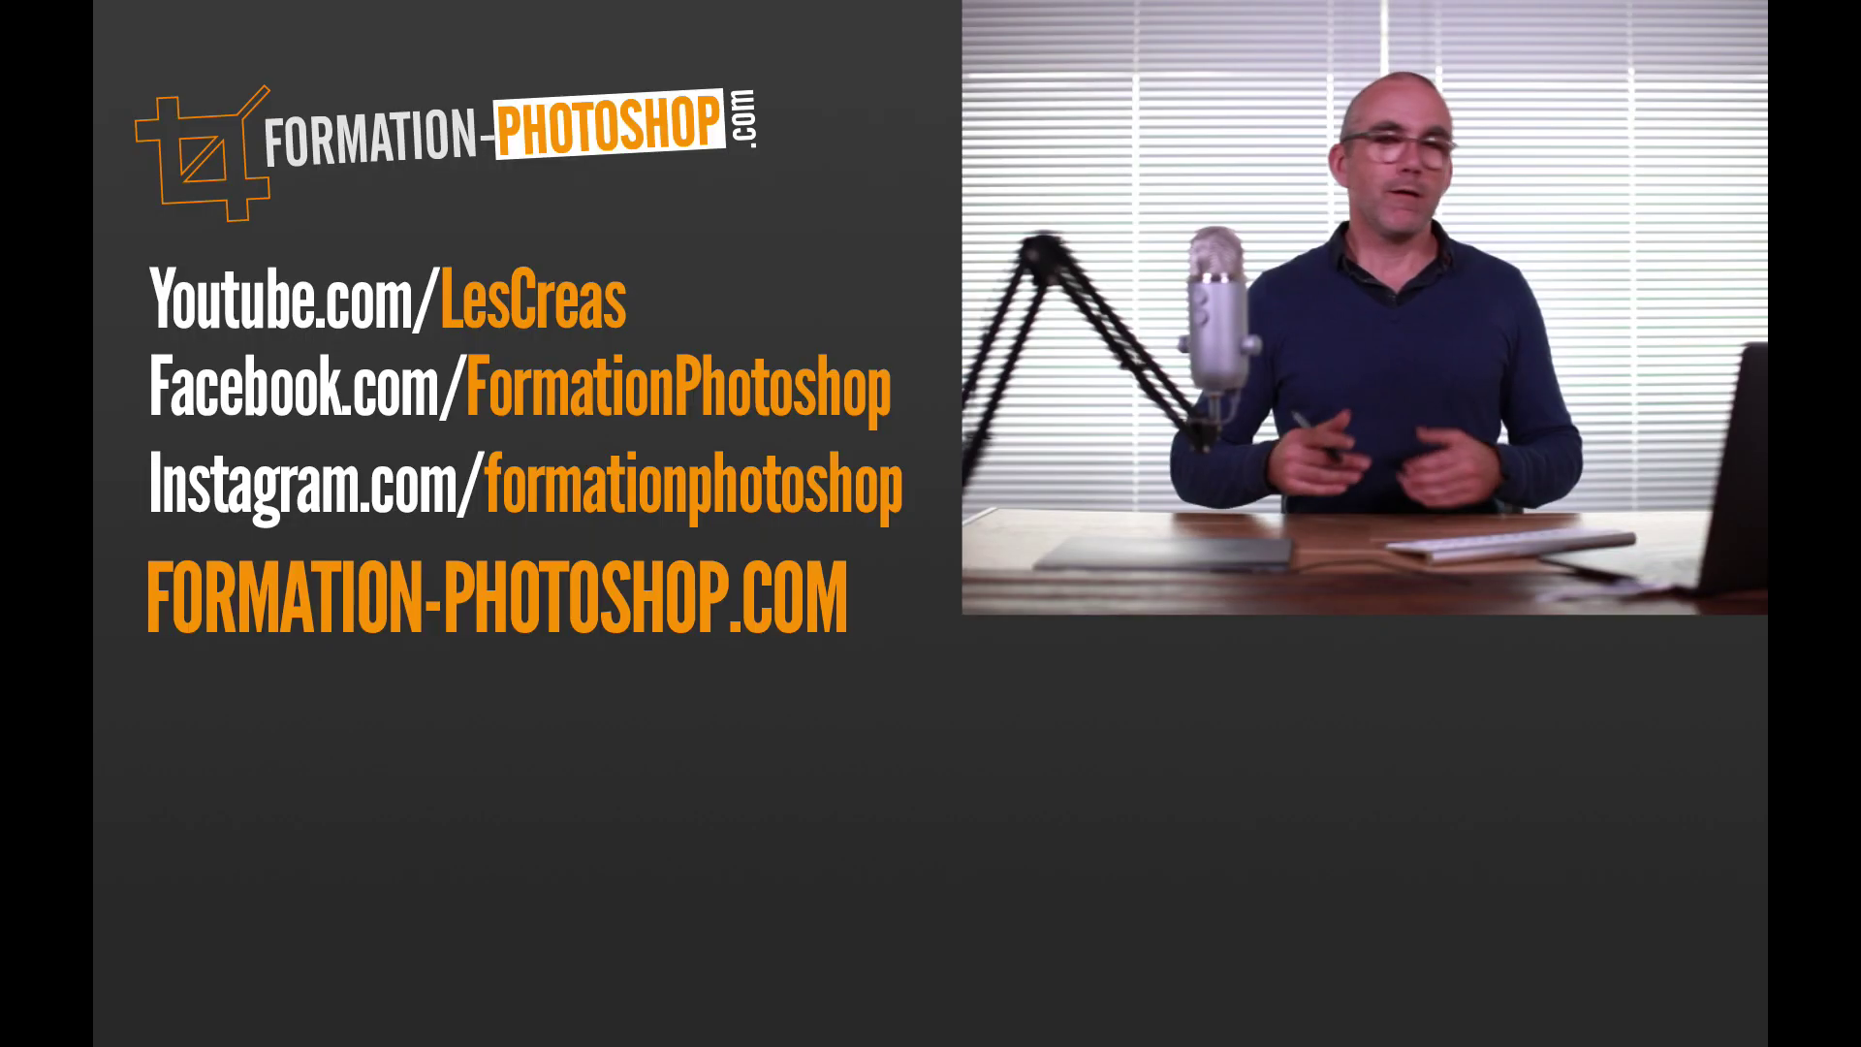